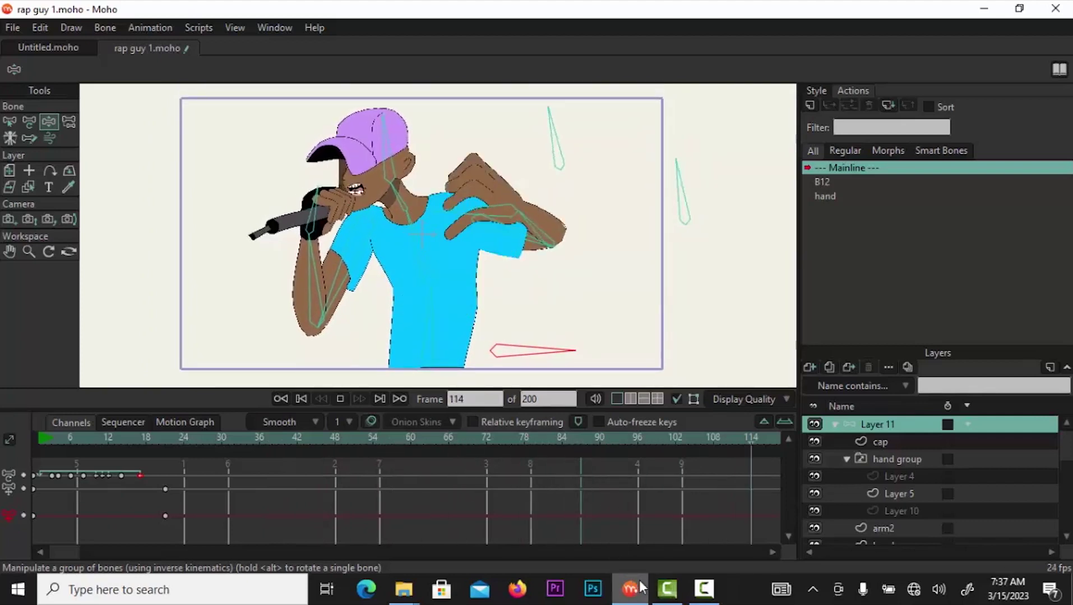
{"action": "mouse_move", "coordinate": [647, 591]}
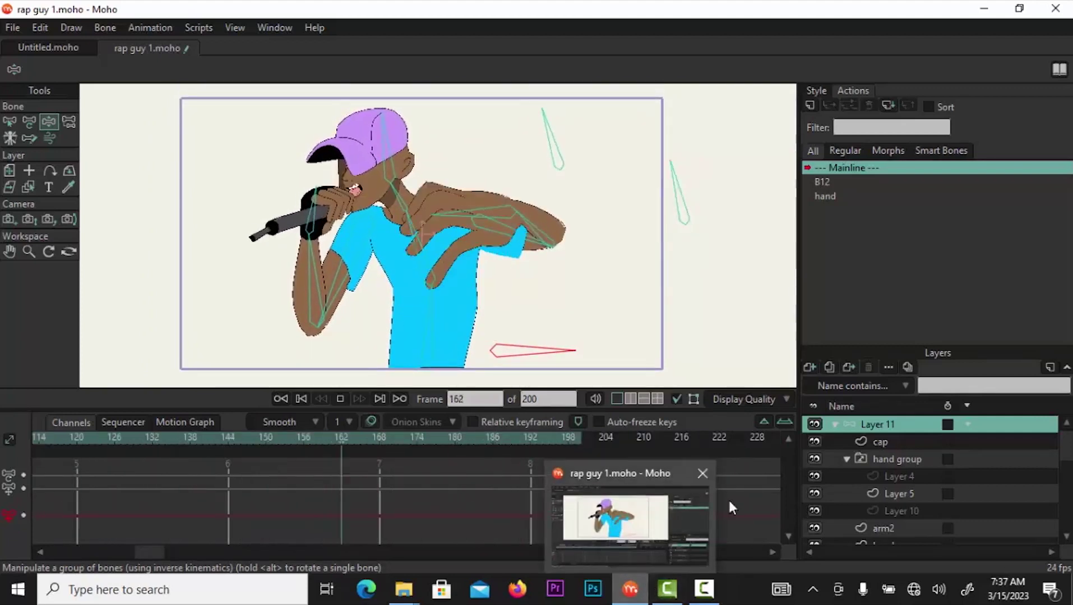
{"action": "left_click", "coordinate": [709, 580]}
{"action": "left_click", "coordinate": [870, 458]}
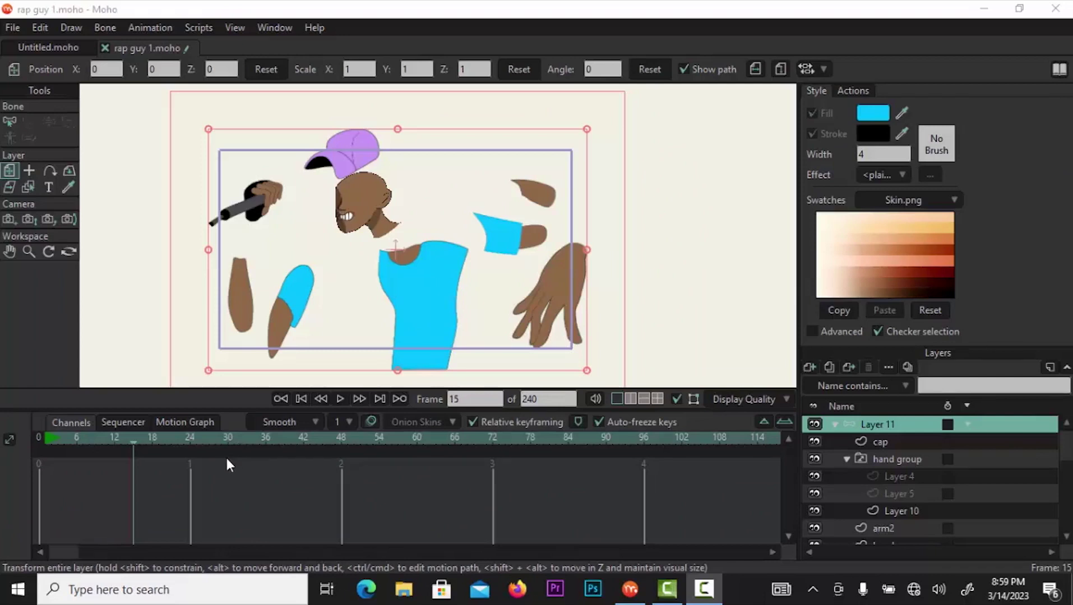
Scrub the timeline between frame 0 and frame 17 to compare the assembled character with its separated body parts.
{"action": "left_click_drag", "start_coordinate": [131, 444], "coordinate": [37, 445]}
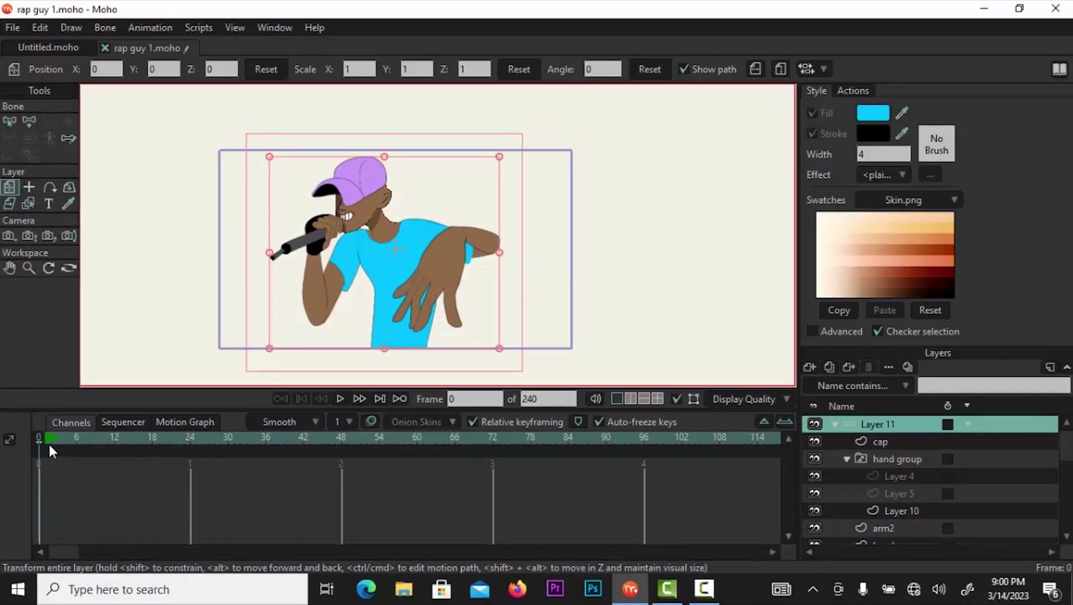
{"action": "left_click_drag", "start_coordinate": [40, 444], "coordinate": [147, 431]}
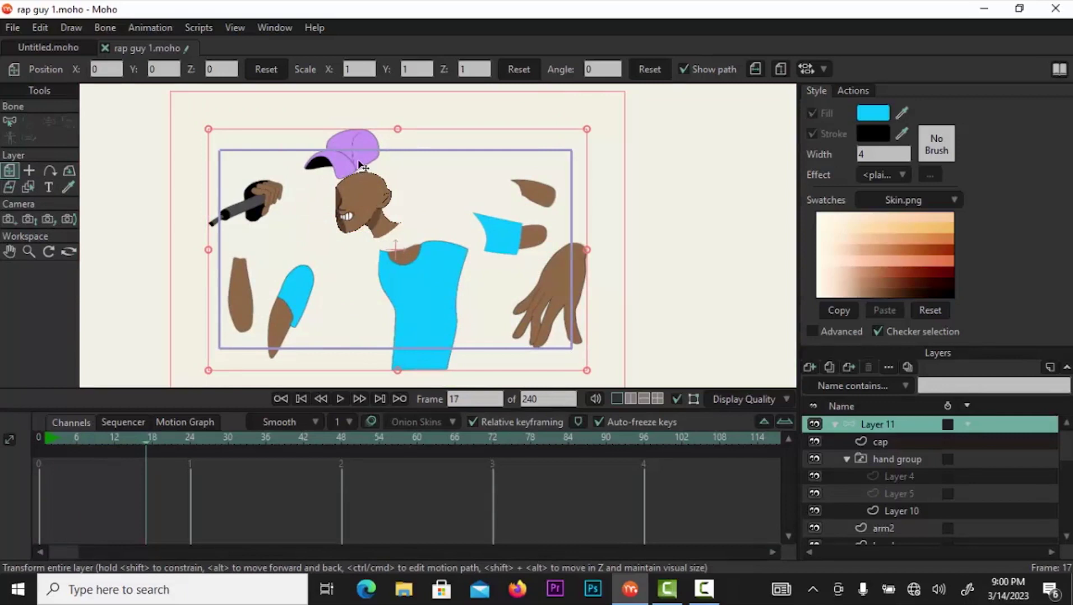
{"action": "scroll", "coordinate": [307, 247], "scroll_direction": "up", "scroll_amount": 1}
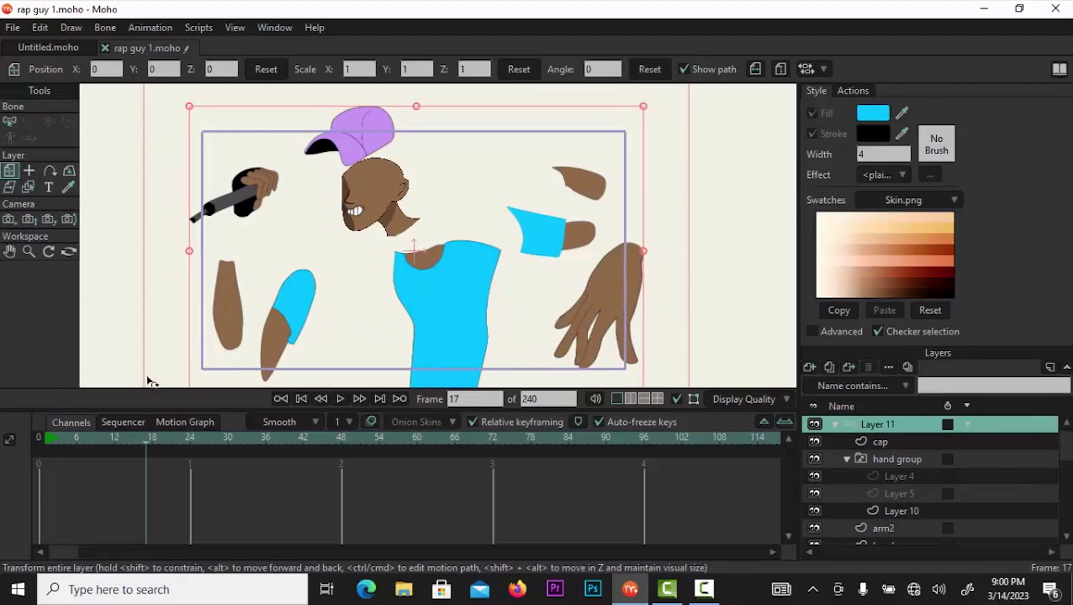
{"action": "left_click_drag", "start_coordinate": [150, 442], "coordinate": [22, 455]}
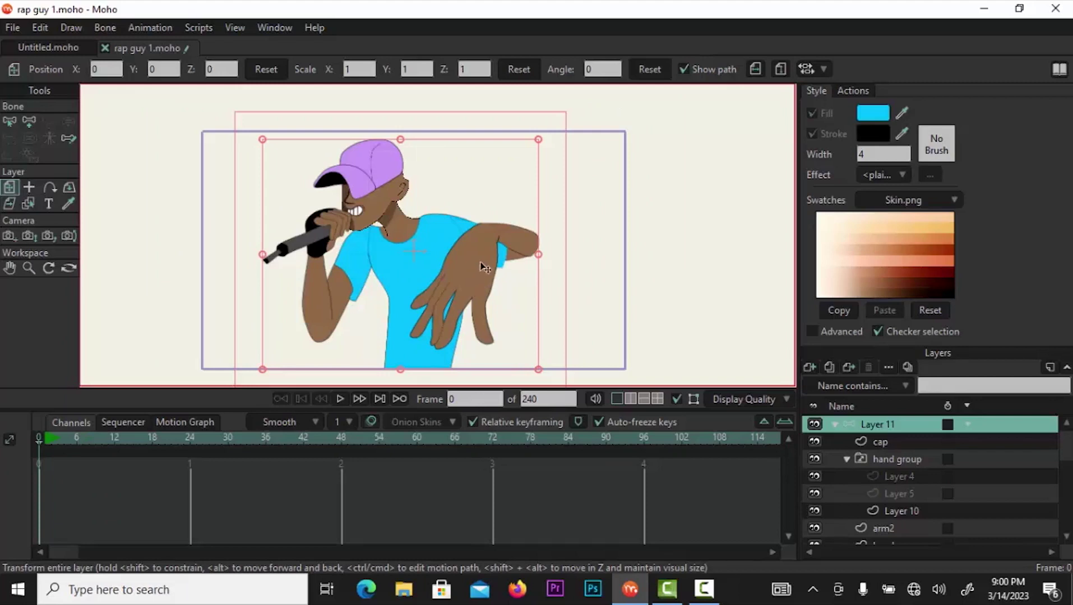
Cycle the hand group through its hand drawings and switch it to Layer 4.
{"action": "left_click", "coordinate": [896, 463]}
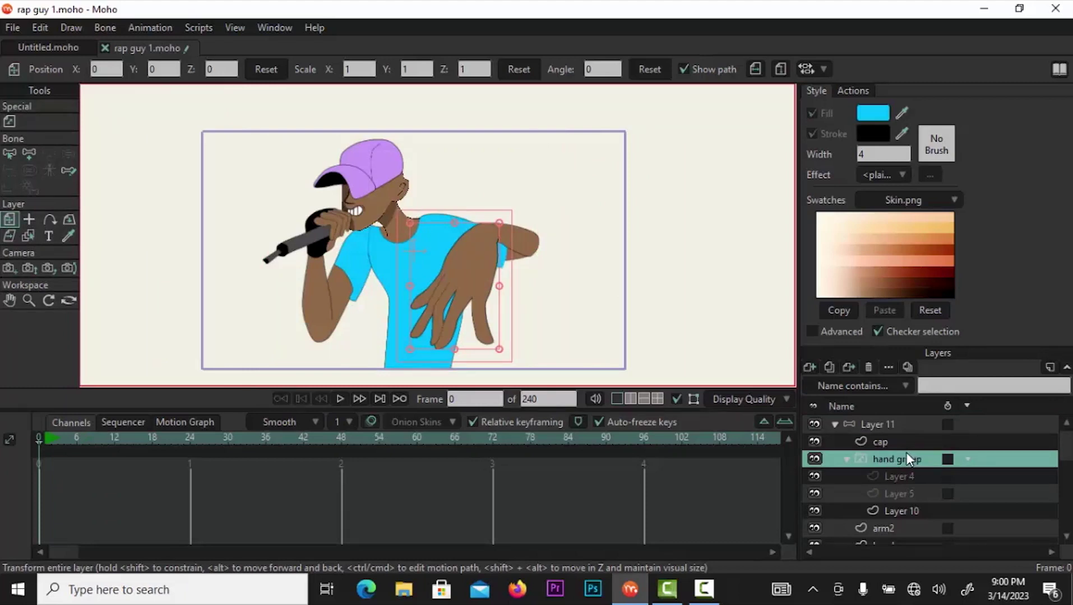
{"action": "key", "text": "Up"}
{"action": "key", "text": "Up"}
{"action": "key", "text": "Up"}
{"action": "key", "text": "Up"}
{"action": "key", "text": "Up"}
{"action": "key", "text": "Up"}
{"action": "key", "text": "Up"}
{"action": "key", "text": "Up"}
{"action": "key", "text": "Up"}
{"action": "key", "text": "Up"}
{"action": "key", "text": "Up"}
{"action": "key", "text": "Up"}
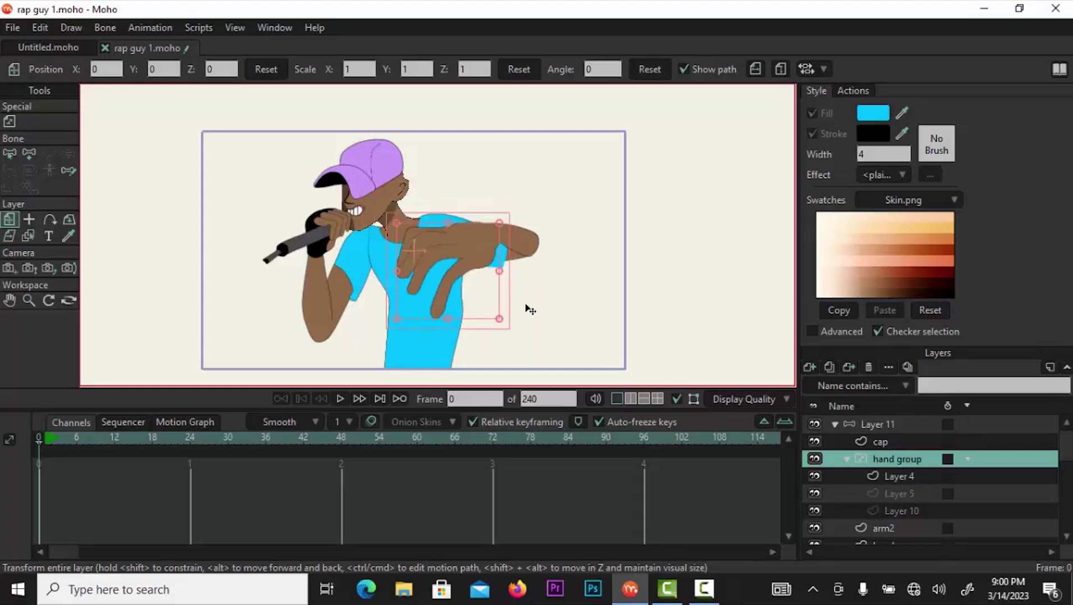
Select the mouth group and cycle through its mouth shapes, switching to the closed mouth.
{"action": "scroll", "coordinate": [336, 205], "scroll_direction": "up", "scroll_amount": 2}
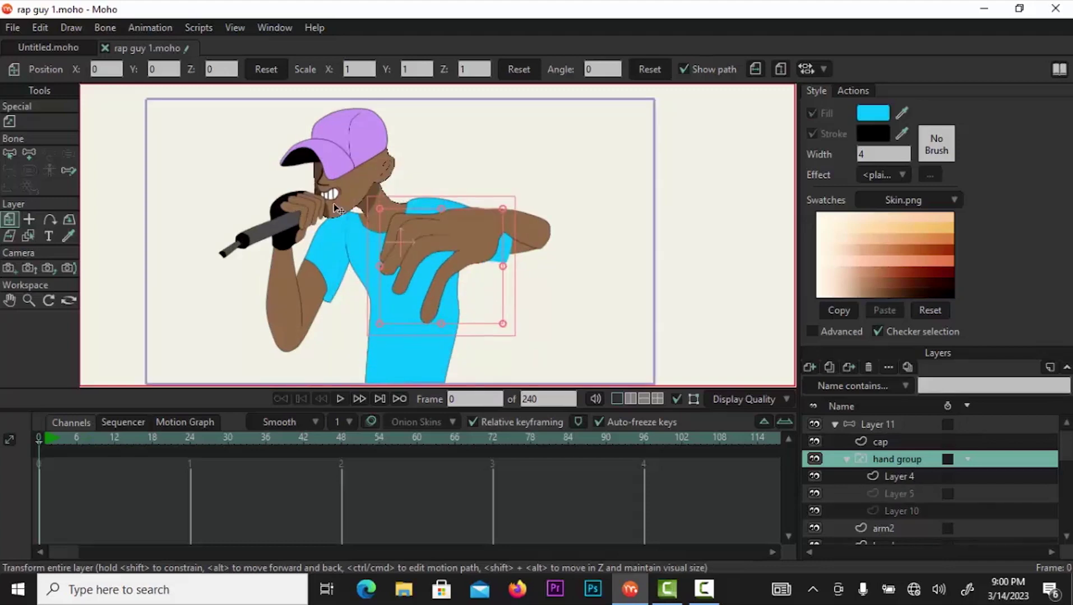
{"action": "left_click", "coordinate": [335, 197]}
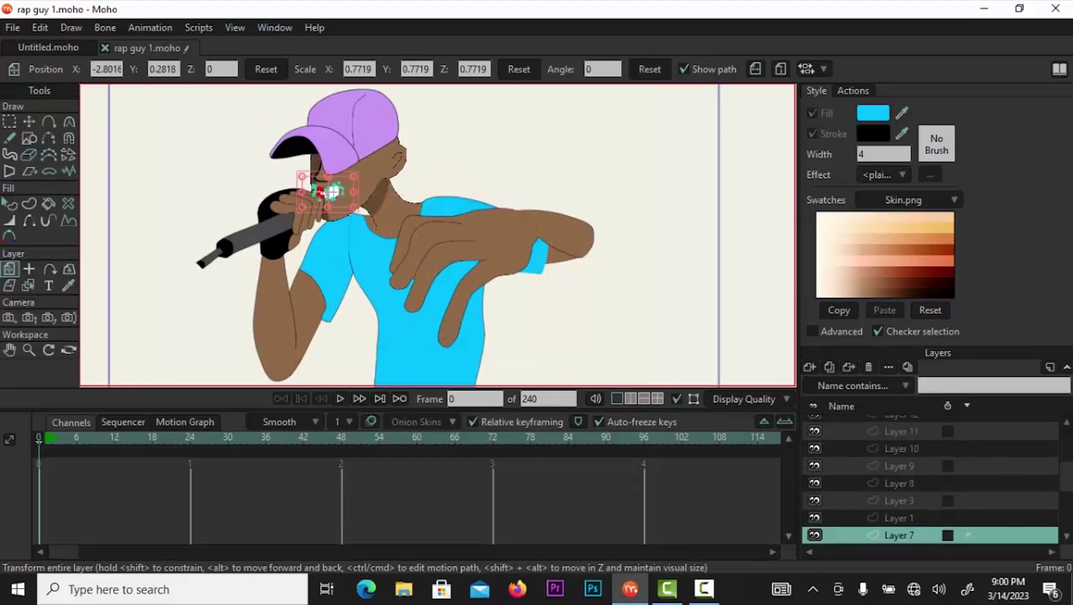
{"action": "scroll", "coordinate": [1069, 475], "scroll_direction": "up", "scroll_amount": 5}
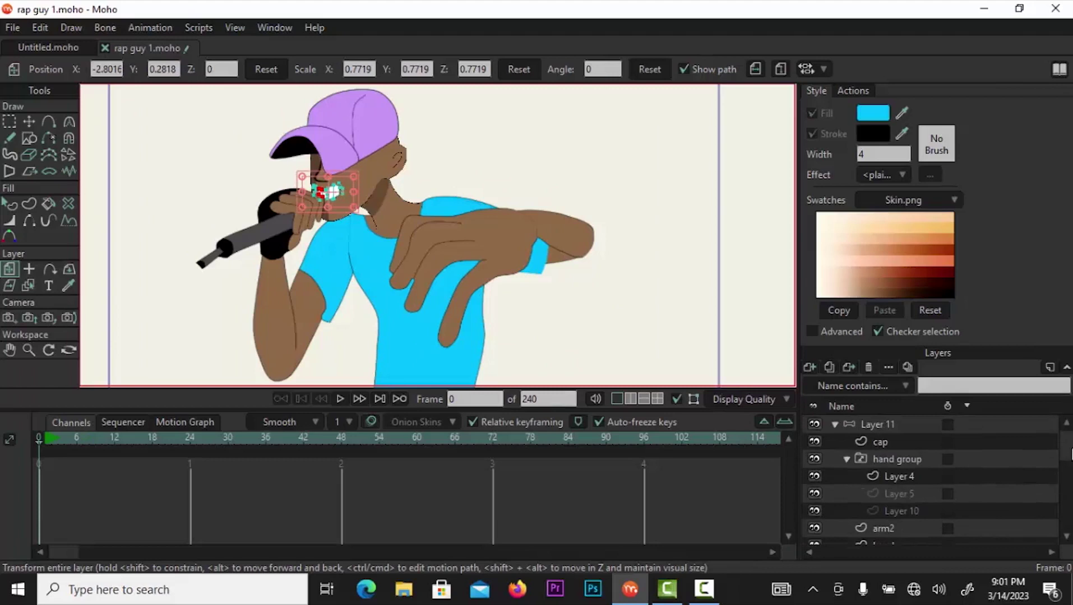
{"action": "scroll", "coordinate": [899, 442], "scroll_direction": "down", "scroll_amount": 5}
{"action": "left_click", "coordinate": [896, 421]}
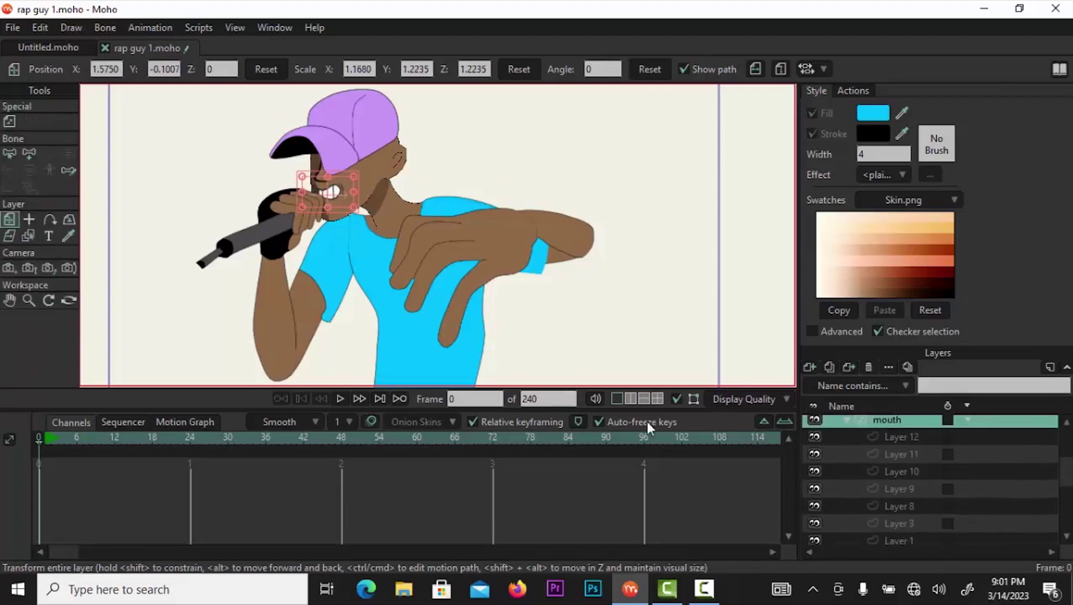
{"action": "key", "text": "Up"}
{"action": "key", "text": "Up"}
{"action": "key", "text": "Up"}
{"action": "key", "text": "Up"}
{"action": "key", "text": "Up"}
{"action": "key", "text": "Up"}
{"action": "key", "text": "Up"}
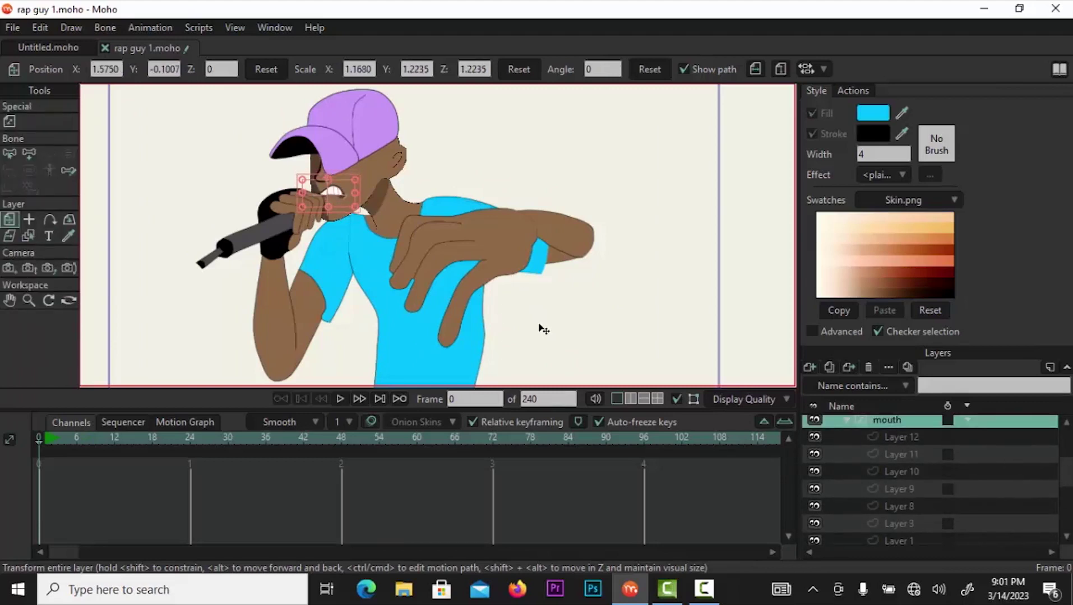
{"action": "key", "text": "Up"}
{"action": "key", "text": "Up"}
{"action": "key", "text": "Up"}
{"action": "key", "text": "Up"}
{"action": "key", "text": "Up"}
{"action": "key", "text": "Up"}
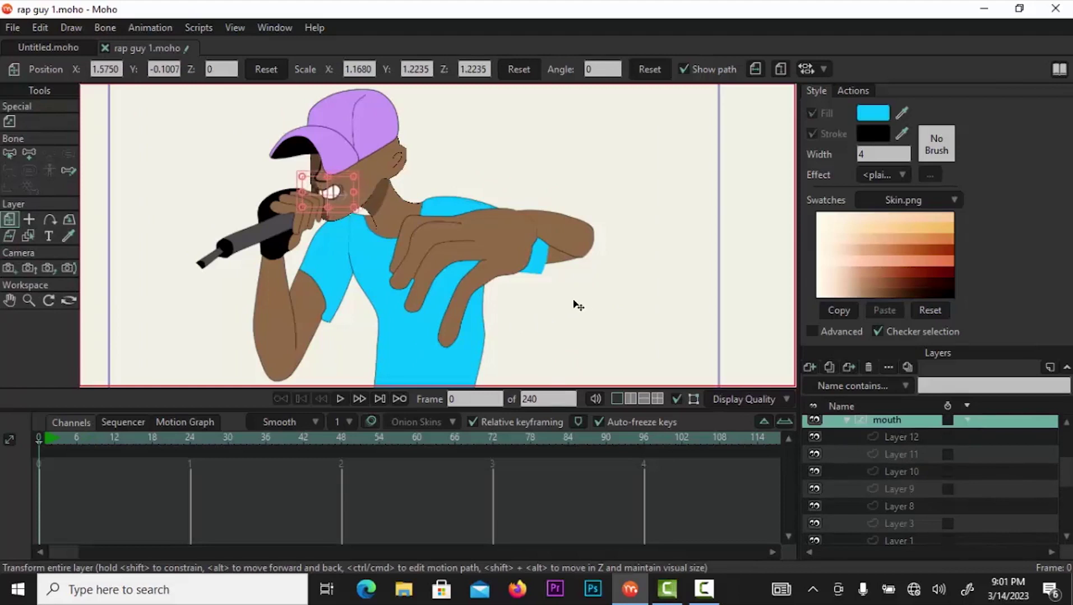
{"action": "key", "text": "Up"}
{"action": "key", "text": "Up"}
{"action": "key", "text": "Up"}
{"action": "key", "text": "Up"}
{"action": "key", "text": "Up"}
{"action": "key", "text": "Up"}
{"action": "key", "text": "Up"}
{"action": "key", "text": "Up"}
{"action": "key", "text": "Up"}
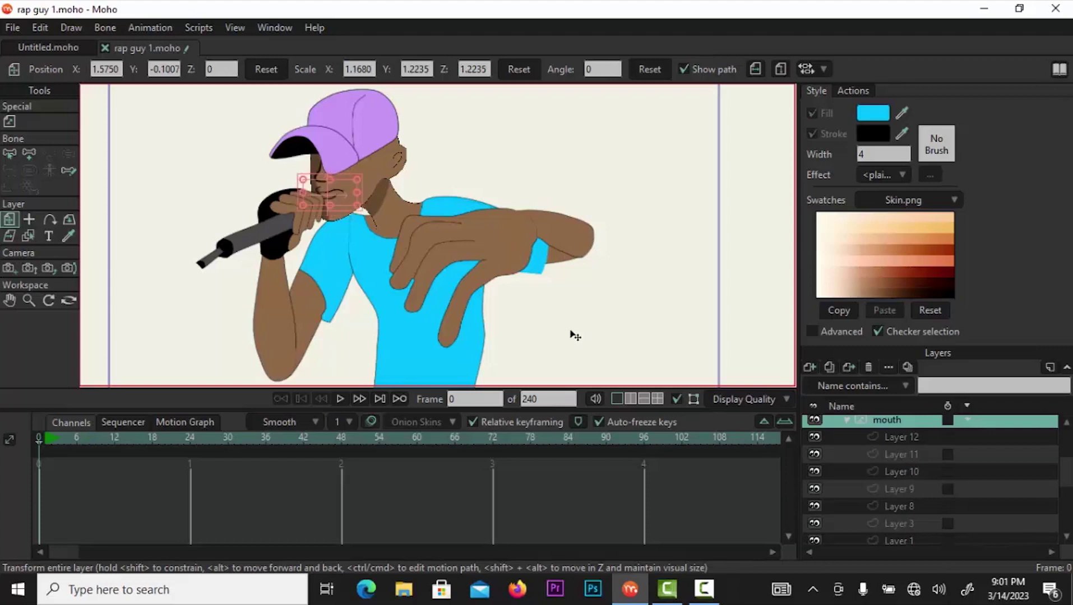
Scrub to frame 13 and back to frame 1 to review the separated parts against the assembled pose.
{"action": "left_click_drag", "start_coordinate": [582, 309], "coordinate": [562, 304]}
{"action": "left_click_drag", "start_coordinate": [49, 440], "coordinate": [124, 433]}
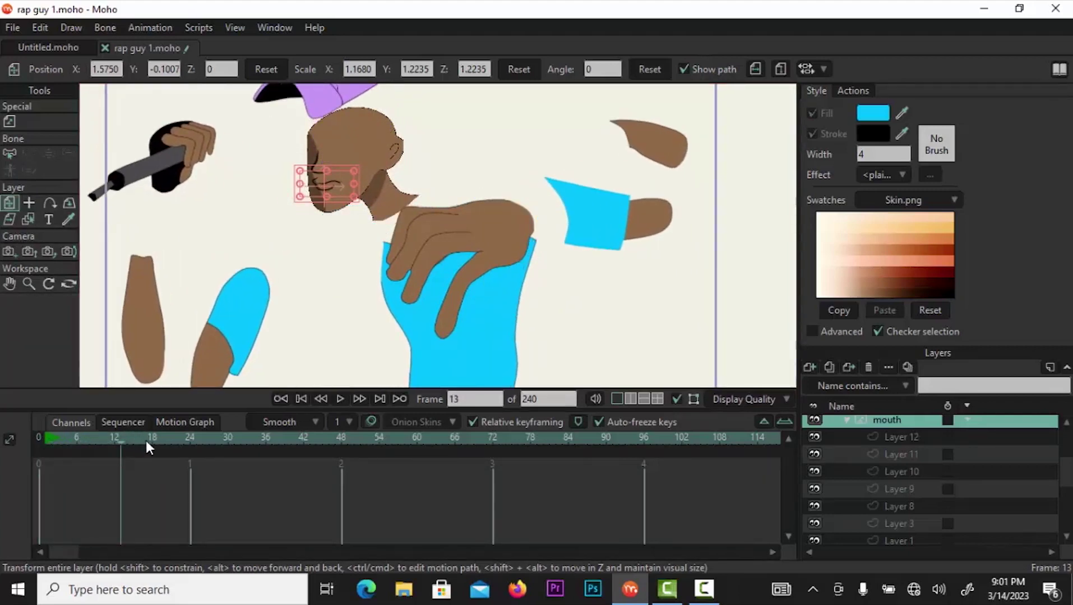
{"action": "mouse_move", "coordinate": [1070, 468]}
{"action": "left_mouse_down"}
{"action": "mouse_move", "coordinate": [1070, 437]}
{"action": "mouse_move", "coordinate": [1070, 452]}
{"action": "left_mouse_up"}
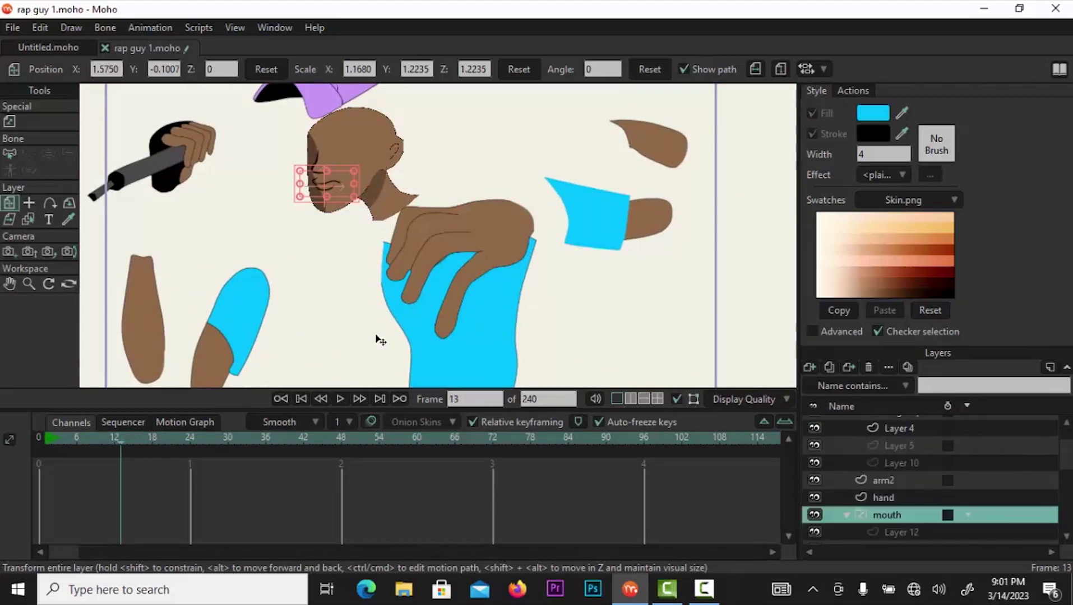
{"action": "scroll", "coordinate": [380, 339], "scroll_direction": "down", "scroll_amount": 3}
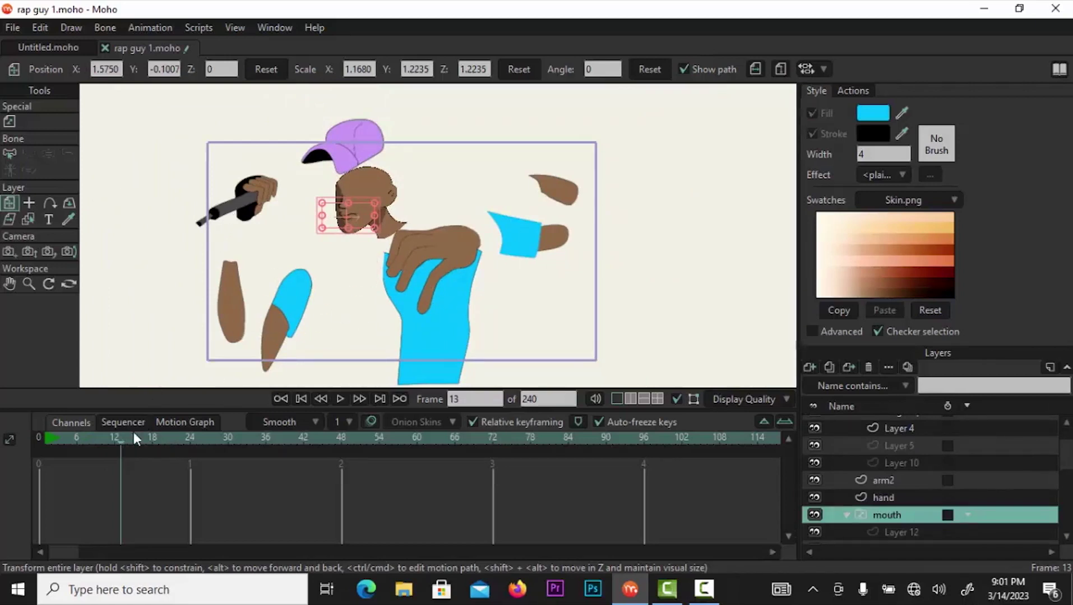
{"action": "left_click_drag", "start_coordinate": [124, 438], "coordinate": [44, 439]}
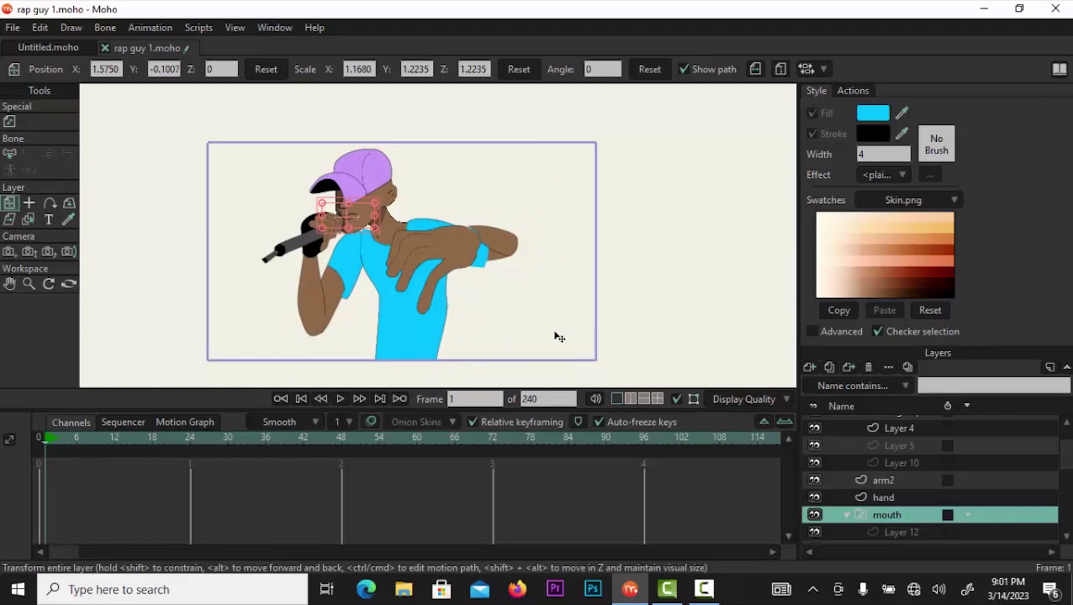
{"action": "left_click", "coordinate": [704, 589]}
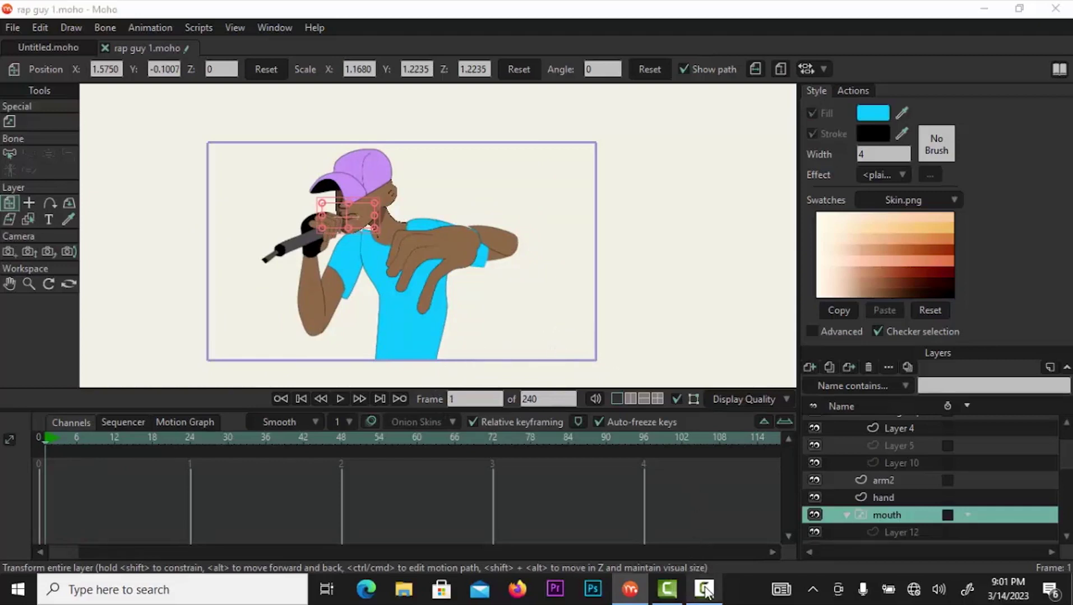
{"action": "left_click", "coordinate": [726, 442]}
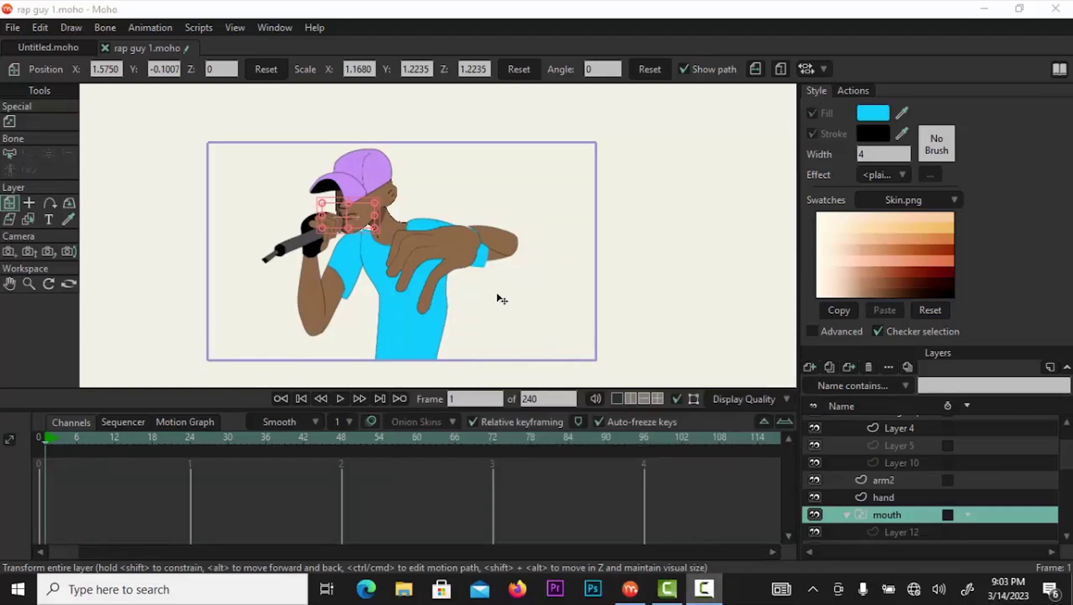
On bone layer Layer 11 at frame 0, add a separate horizontal bone beside the lower torso.
{"action": "scroll", "coordinate": [505, 296], "scroll_direction": "up", "scroll_amount": 3}
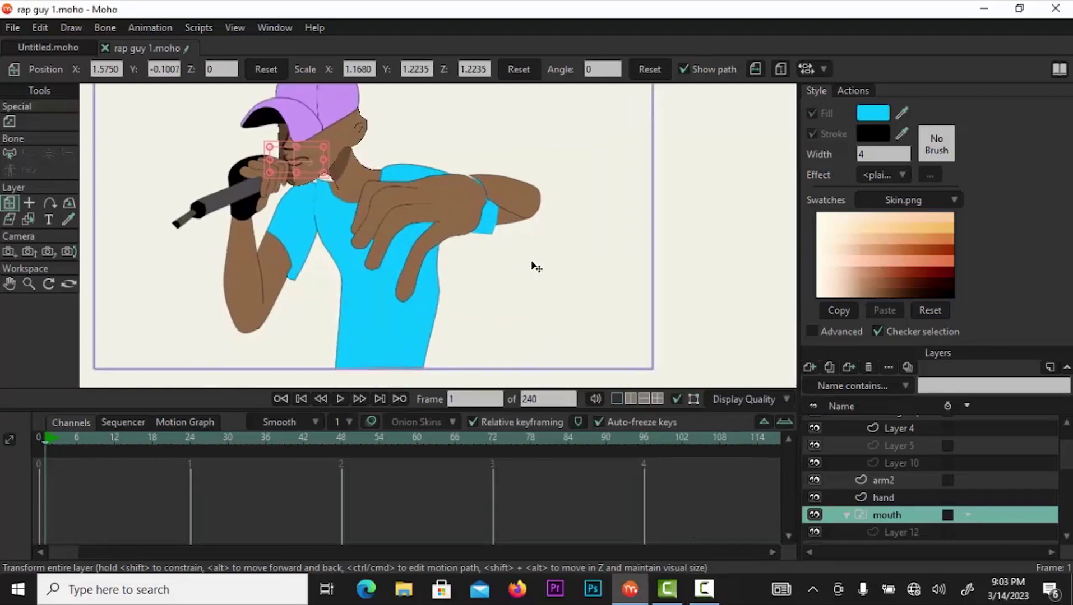
{"action": "left_click_drag", "start_coordinate": [531, 262], "coordinate": [511, 275]}
{"action": "left_click_drag", "start_coordinate": [1065, 468], "coordinate": [1070, 437]}
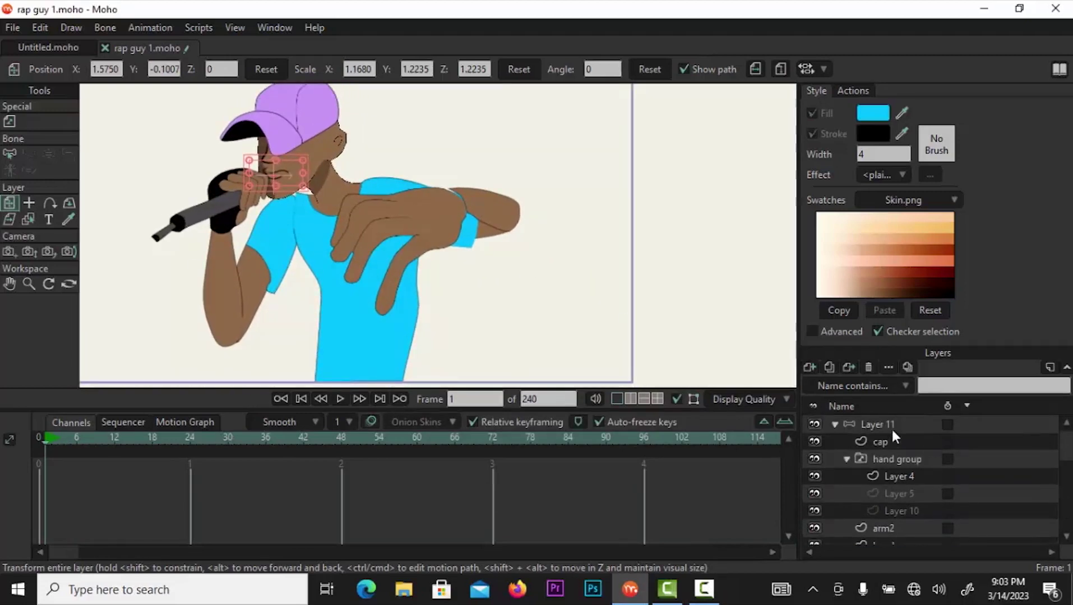
{"action": "left_click", "coordinate": [868, 425]}
{"action": "left_click", "coordinate": [10, 122]}
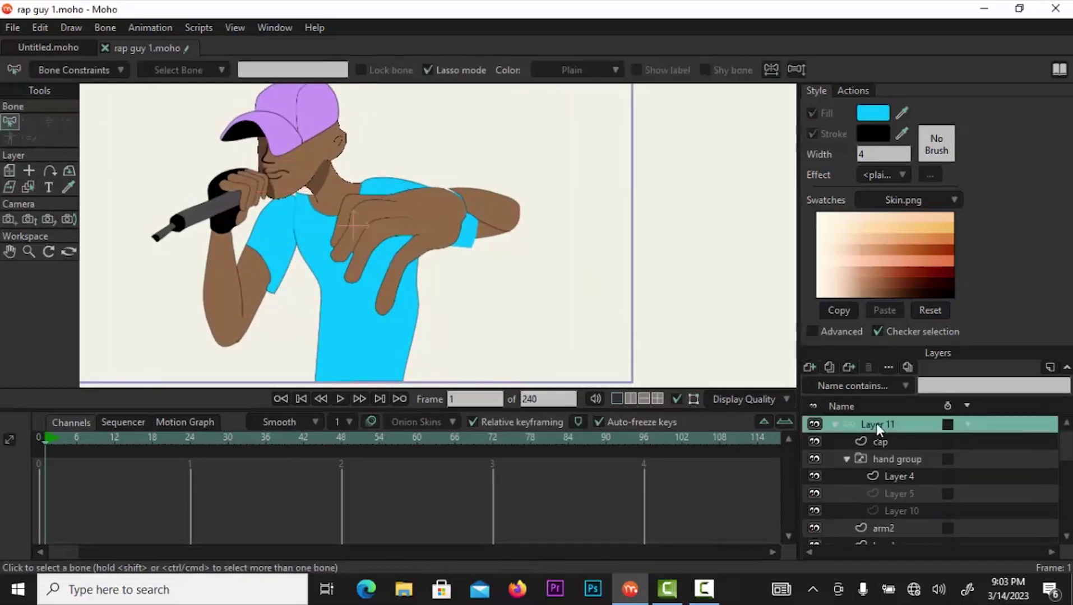
{"action": "left_click", "coordinate": [306, 396]}
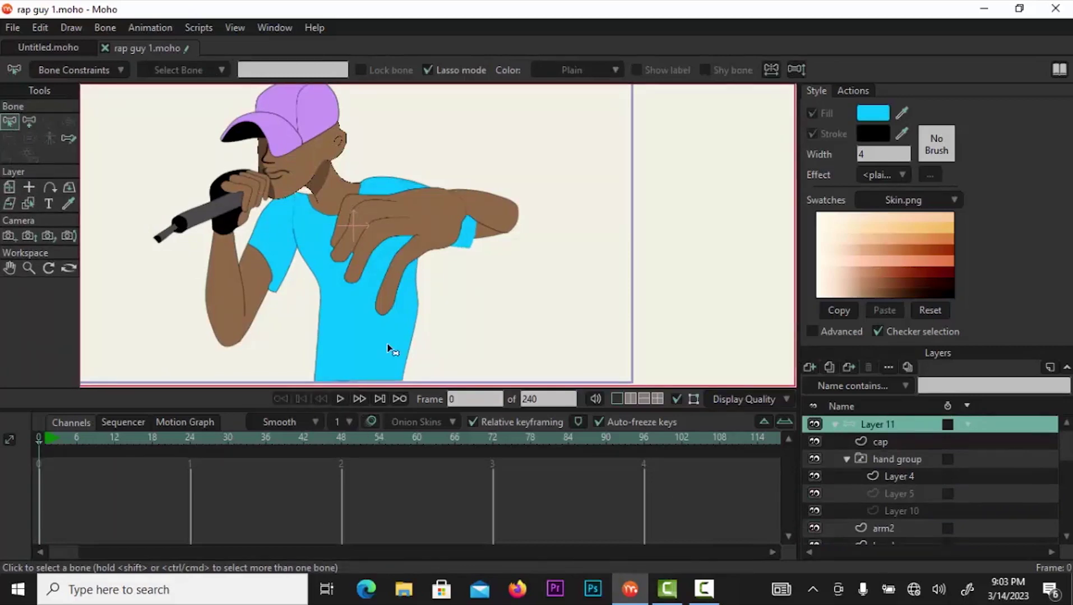
{"action": "left_click", "coordinate": [32, 123]}
{"action": "left_click_drag", "start_coordinate": [435, 362], "coordinate": [531, 360]}
Add a connected bone chain from the waist through the lower torso, chest and neck to the top of the cap.
{"action": "left_click_drag", "start_coordinate": [362, 375], "coordinate": [357, 212]}
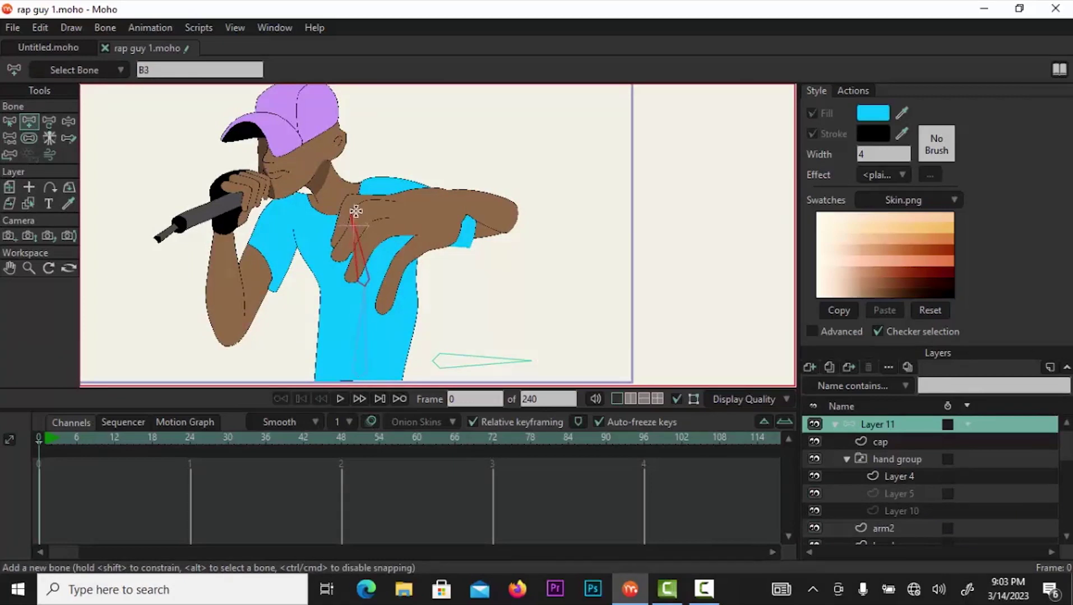
{"action": "scroll", "coordinate": [353, 213], "scroll_direction": "up", "scroll_amount": 2}
{"action": "key", "text": "ctrl+z"}
{"action": "left_click_drag", "start_coordinate": [366, 334], "coordinate": [274, 138]}
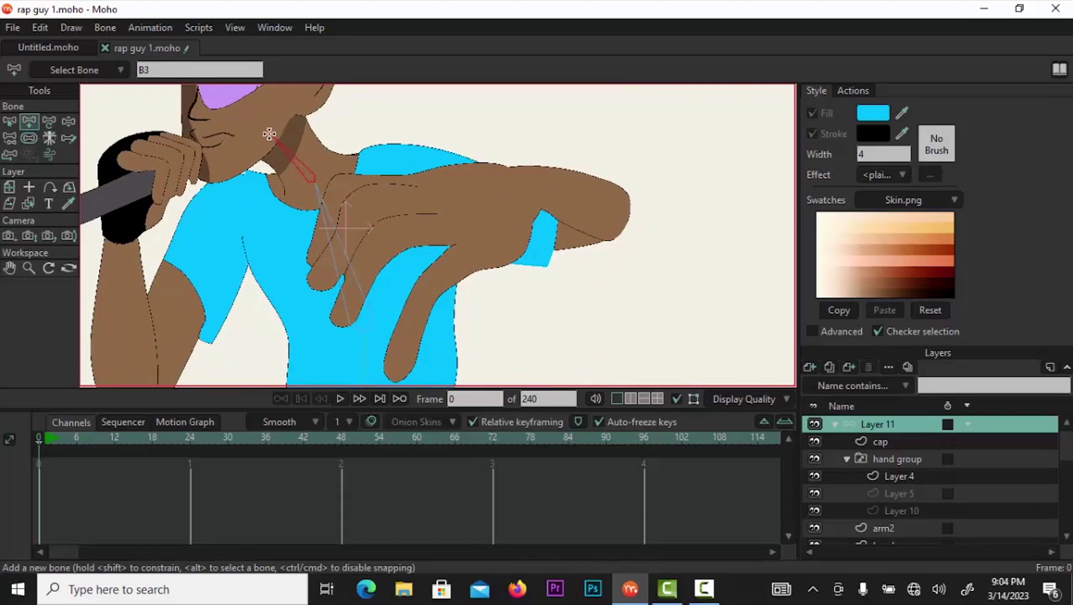
{"action": "left_click_drag", "start_coordinate": [419, 298], "coordinate": [402, 163]}
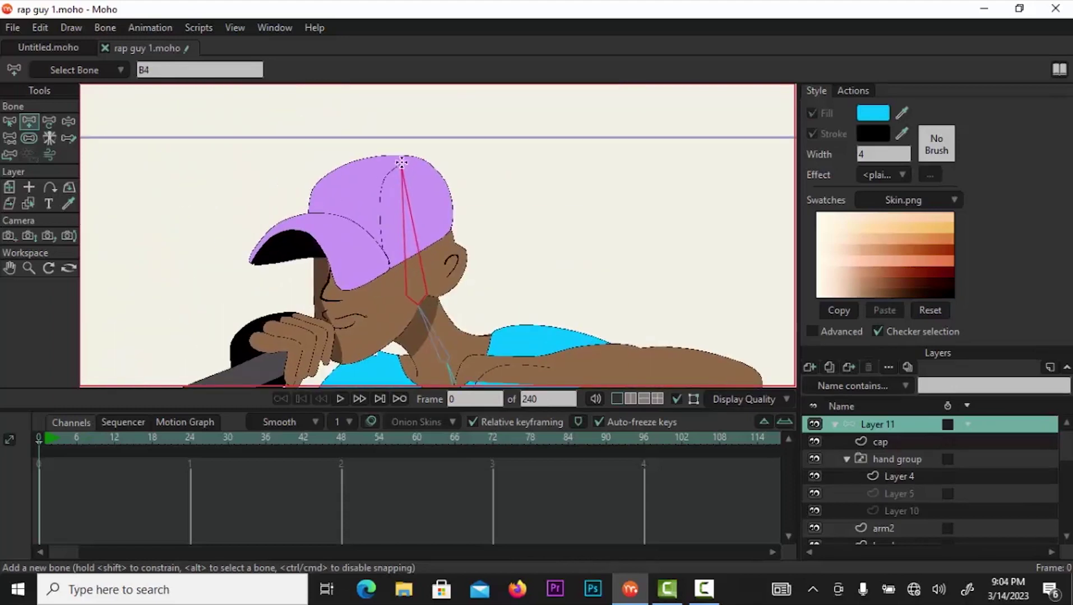
With the chest bone as parent, add upper-arm, forearm and hand bones along the outstretched arm.
{"action": "scroll", "coordinate": [481, 170], "scroll_direction": "down", "scroll_amount": 2}
{"action": "left_click_drag", "start_coordinate": [534, 218], "coordinate": [467, 194]}
{"action": "left_click", "coordinate": [9, 121]}
{"action": "left_click", "coordinate": [370, 250]}
{"action": "scroll", "coordinate": [449, 235], "scroll_direction": "up", "scroll_amount": 2}
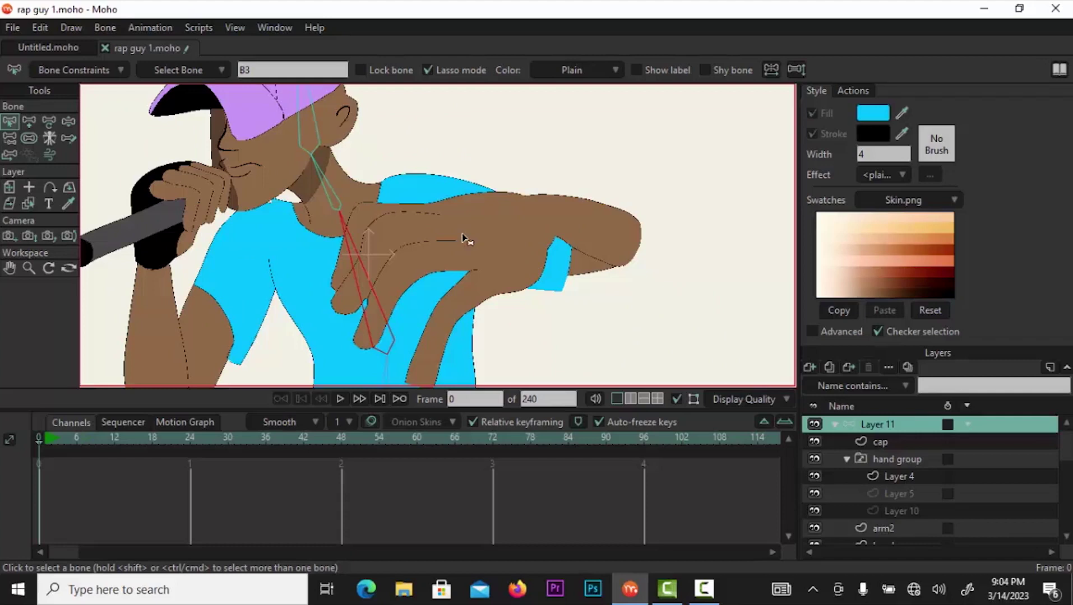
{"action": "left_click", "coordinate": [29, 121]}
{"action": "left_click_drag", "start_coordinate": [464, 219], "coordinate": [626, 260]}
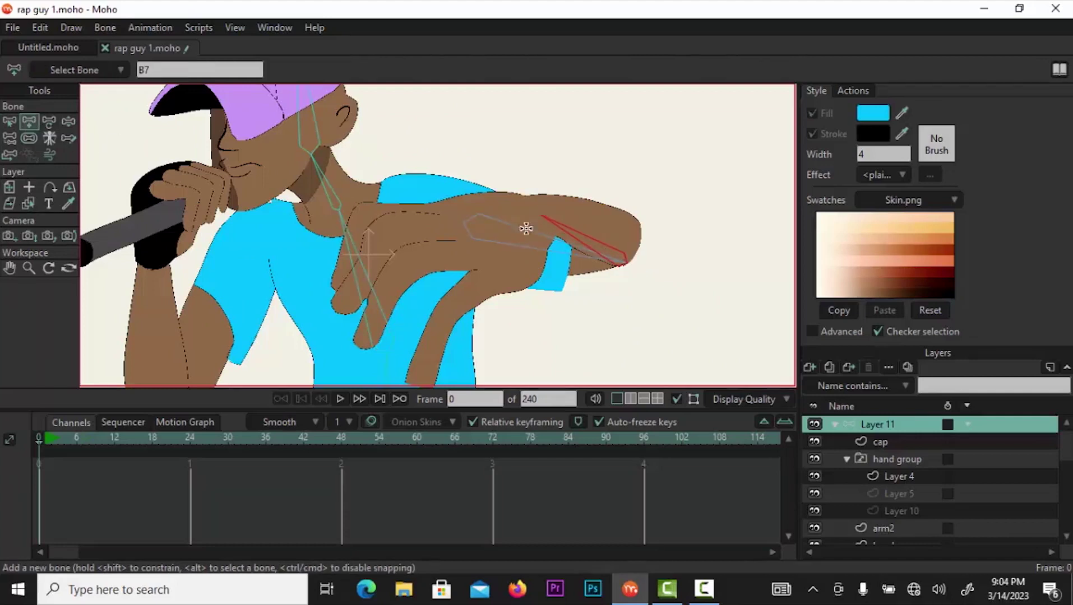
{"action": "left_click_drag", "start_coordinate": [539, 213], "coordinate": [384, 258]}
With the chest bone as parent, add upper-arm, forearm and hand bones along the arm holding the microphone.
{"action": "left_click_drag", "start_coordinate": [276, 283], "coordinate": [377, 228]}
{"action": "left_click", "coordinate": [9, 121]}
{"action": "left_click", "coordinate": [455, 211]}
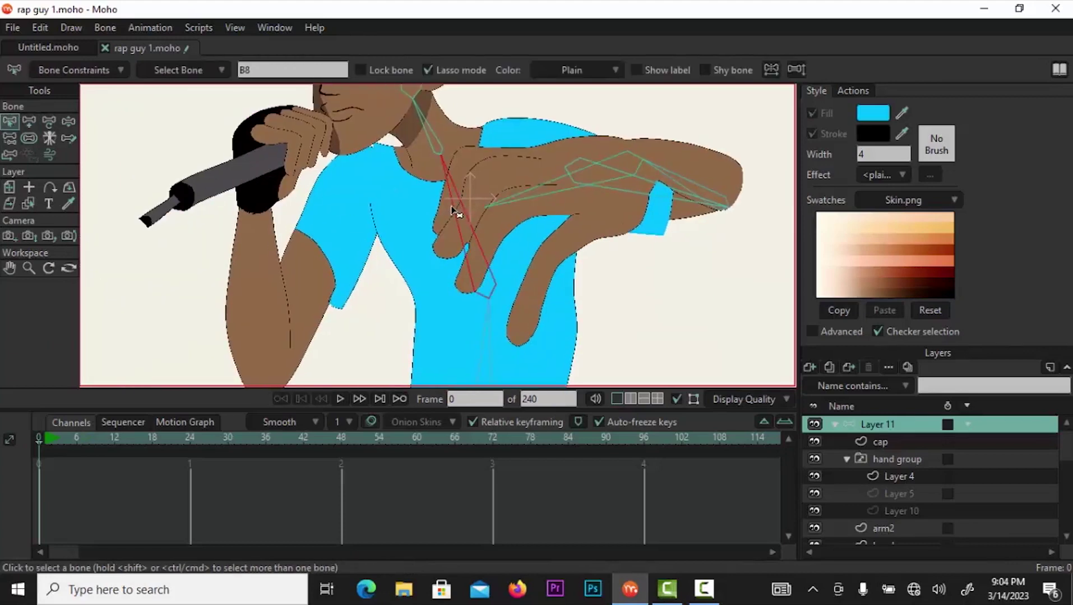
{"action": "key", "text": "a"}
{"action": "left_click_drag", "start_coordinate": [368, 161], "coordinate": [281, 377]}
{"action": "mouse_move", "coordinate": [286, 370]}
{"action": "left_mouse_down"}
{"action": "mouse_move", "coordinate": [340, 319]}
{"action": "mouse_move", "coordinate": [305, 156]}
{"action": "left_mouse_up"}
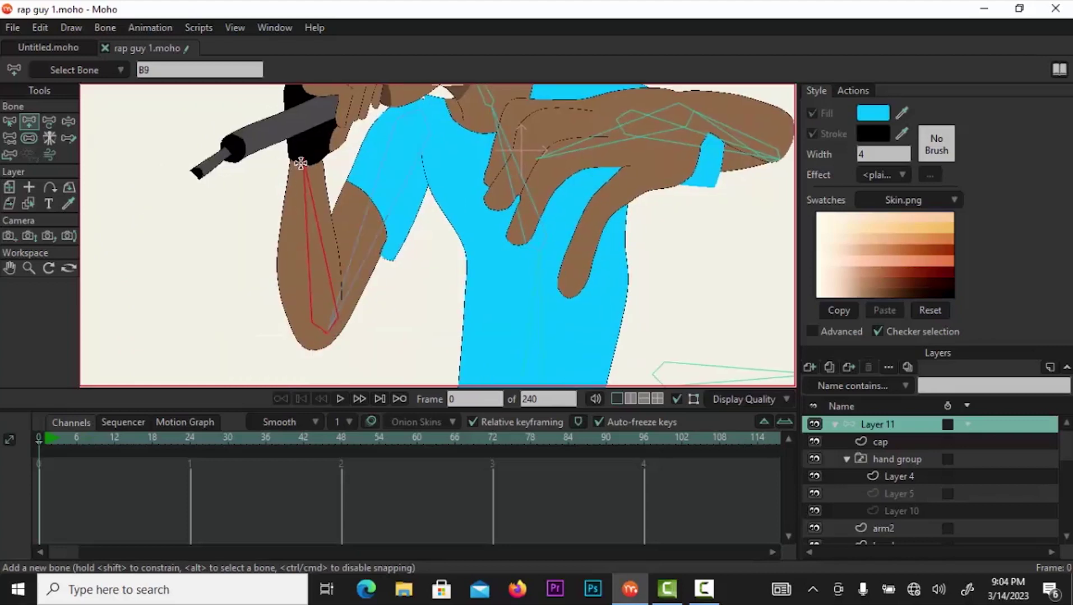
{"action": "left_click_drag", "start_coordinate": [279, 249], "coordinate": [346, 342]}
{"action": "left_click_drag", "start_coordinate": [374, 251], "coordinate": [382, 159]}
Clear the body layer's keyframes and flexi-bind the layer to the torso bones.
{"action": "mouse_move", "coordinate": [412, 238]}
{"action": "left_mouse_down"}
{"action": "mouse_move", "coordinate": [359, 179]}
{"action": "mouse_move", "coordinate": [311, 74]}
{"action": "mouse_move", "coordinate": [333, 298]}
{"action": "left_mouse_up"}
{"action": "scroll", "coordinate": [632, 307], "scroll_direction": "down", "scroll_amount": 2}
{"action": "left_click_drag", "start_coordinate": [632, 306], "coordinate": [549, 194]}
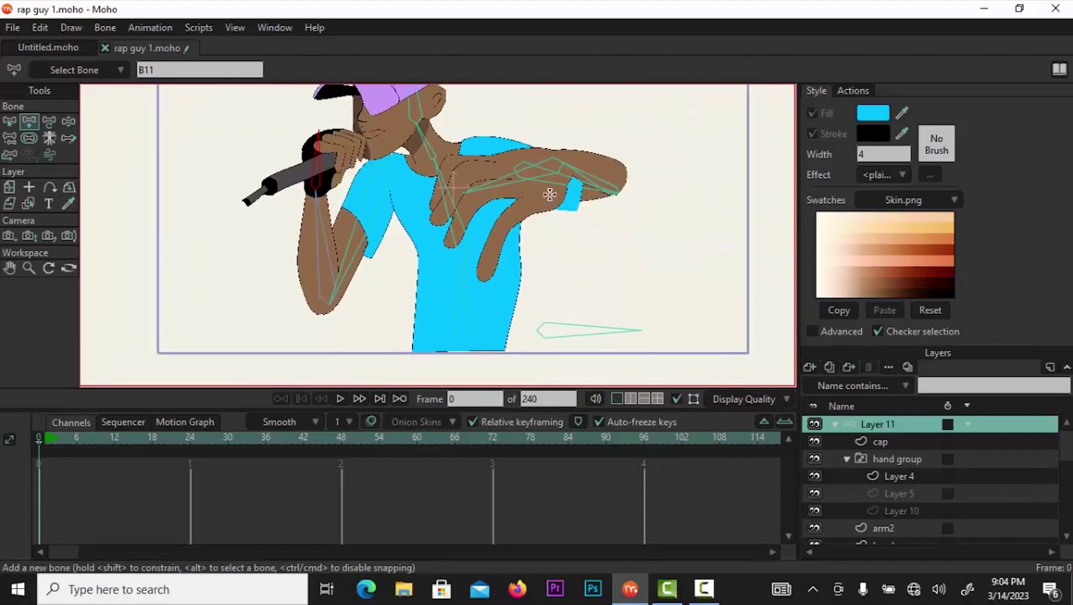
{"action": "left_click", "coordinate": [10, 122]}
{"action": "scroll", "coordinate": [482, 266], "scroll_direction": "up", "scroll_amount": 1}
{"action": "left_click", "coordinate": [512, 351]}
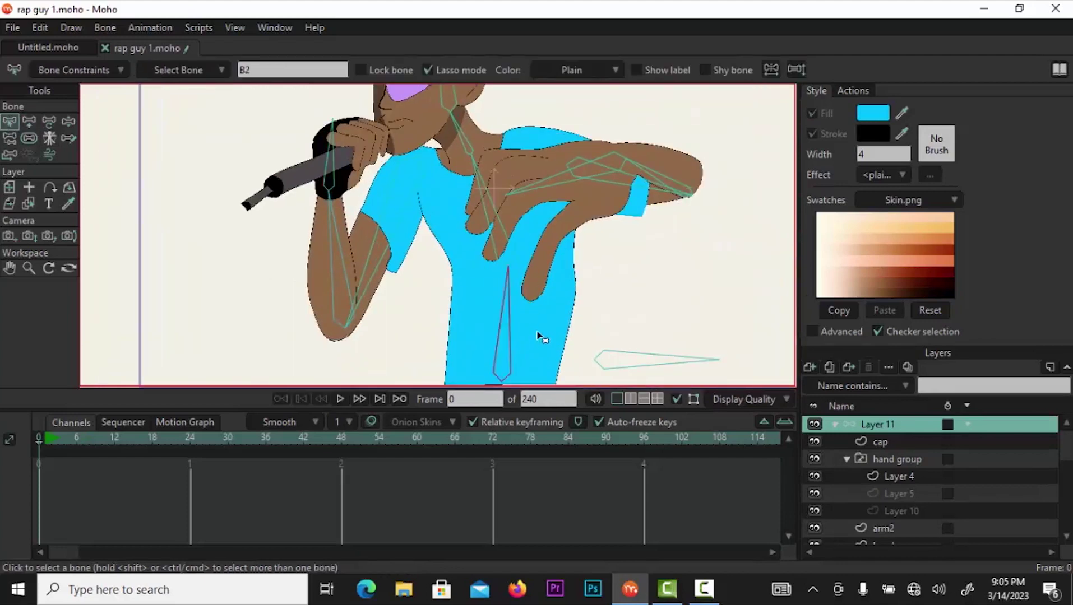
{"action": "left_click", "coordinate": [547, 343], "text": "ctrl+alt"}
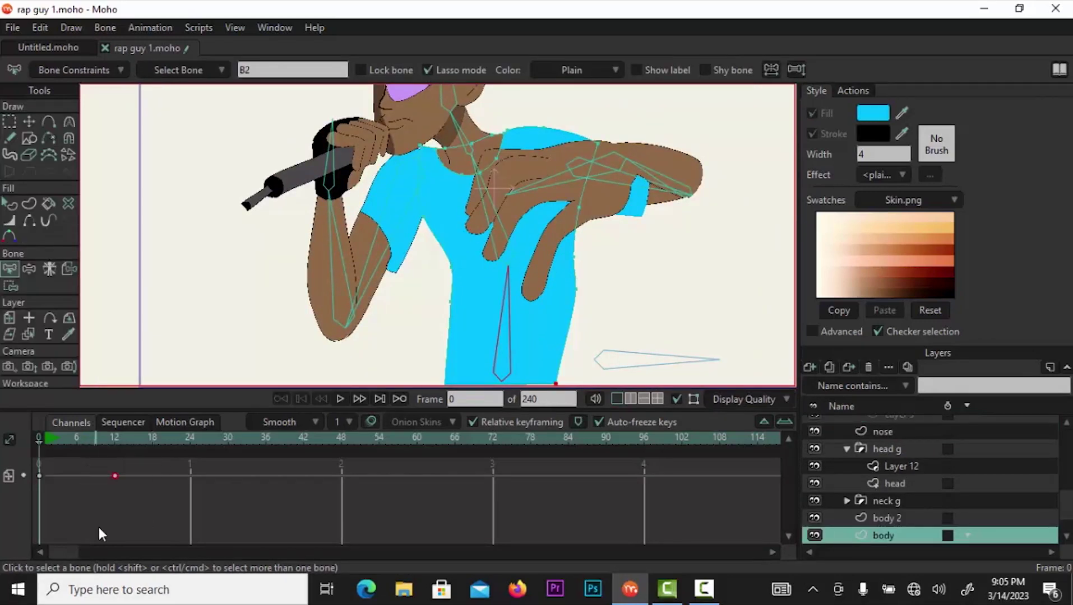
{"action": "left_click", "coordinate": [501, 255]}
Flexi-bind the neck layer to the neck bone.
{"action": "left_click", "coordinate": [469, 141]}
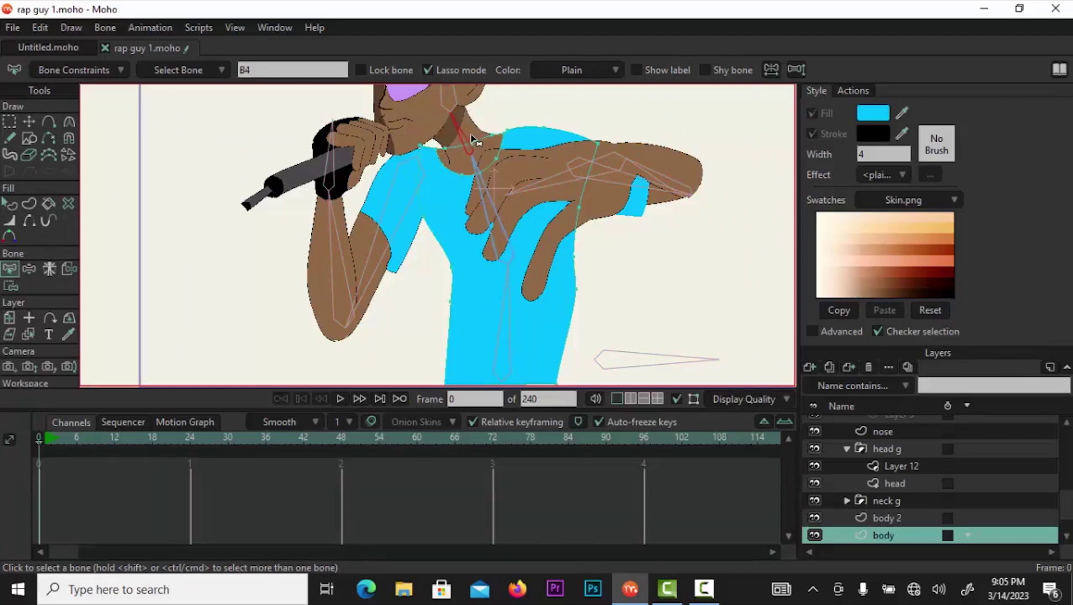
{"action": "left_click", "coordinate": [479, 145], "text": "ctrl+alt"}
{"action": "key", "text": "ctrl+shift+f"}
Flexi-bind the head, cap and nose layers to the head bone.
{"action": "left_click_drag", "start_coordinate": [491, 142], "coordinate": [472, 232]}
{"action": "left_click", "coordinate": [423, 180]}
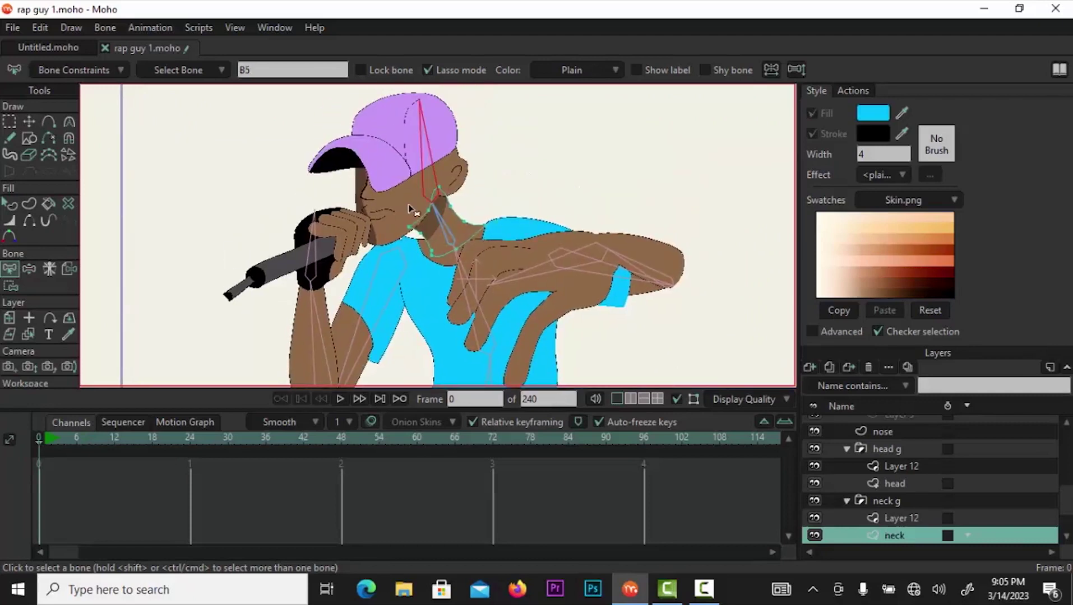
{"action": "left_click", "coordinate": [407, 210], "text": "ctrl+alt"}
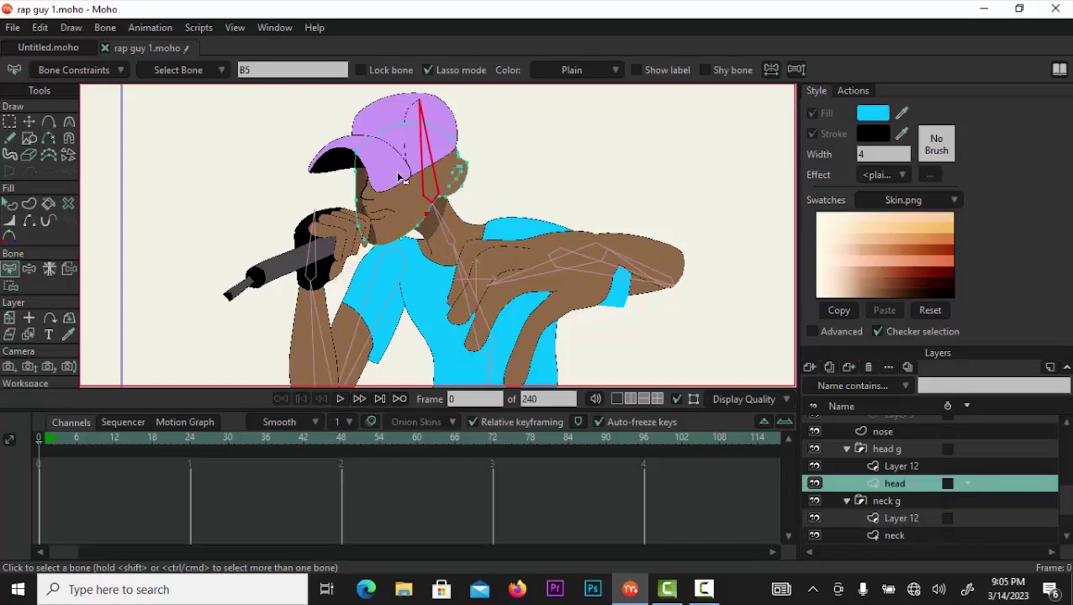
{"action": "left_click", "coordinate": [398, 177], "text": "ctrl+alt"}
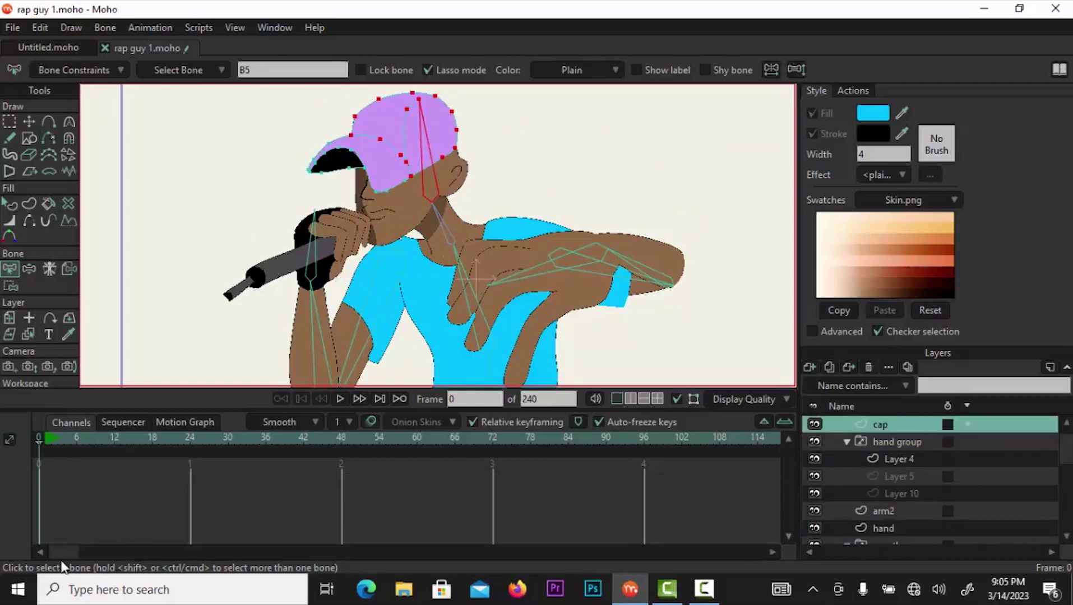
{"action": "left_click", "coordinate": [368, 196]}
{"action": "left_click", "coordinate": [369, 197]}
{"action": "left_click", "coordinate": [371, 196], "text": "ctrl+alt"}
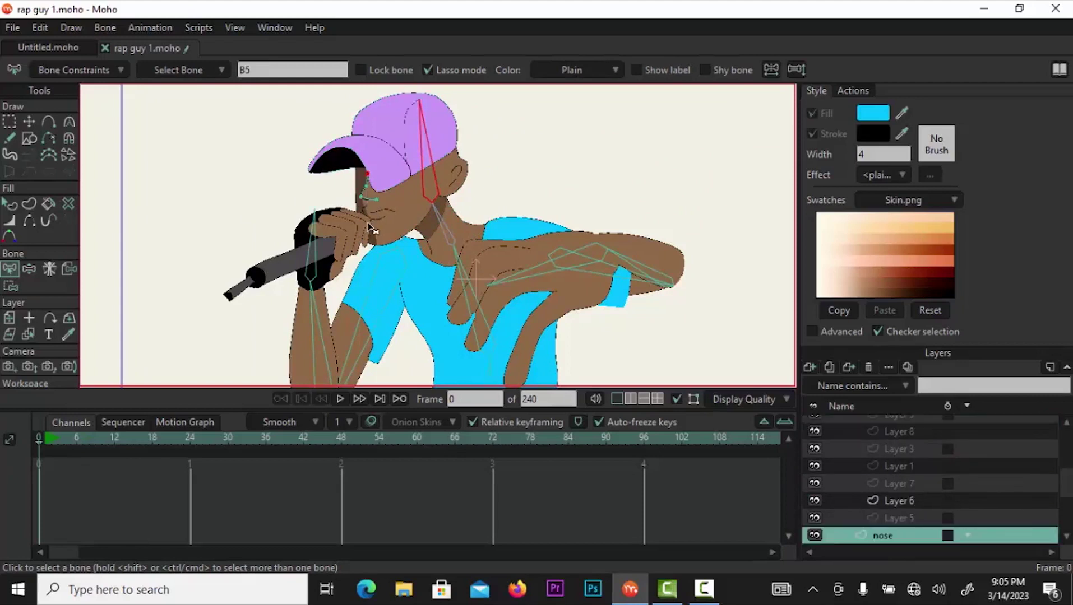
Flexi-bind each drawing in the mouth group (Layers 6, 5, 7, 1, 3, 8, 9, 10, 11 and 12) to the head bone.
{"action": "left_click", "coordinate": [384, 220], "text": "ctrl+alt"}
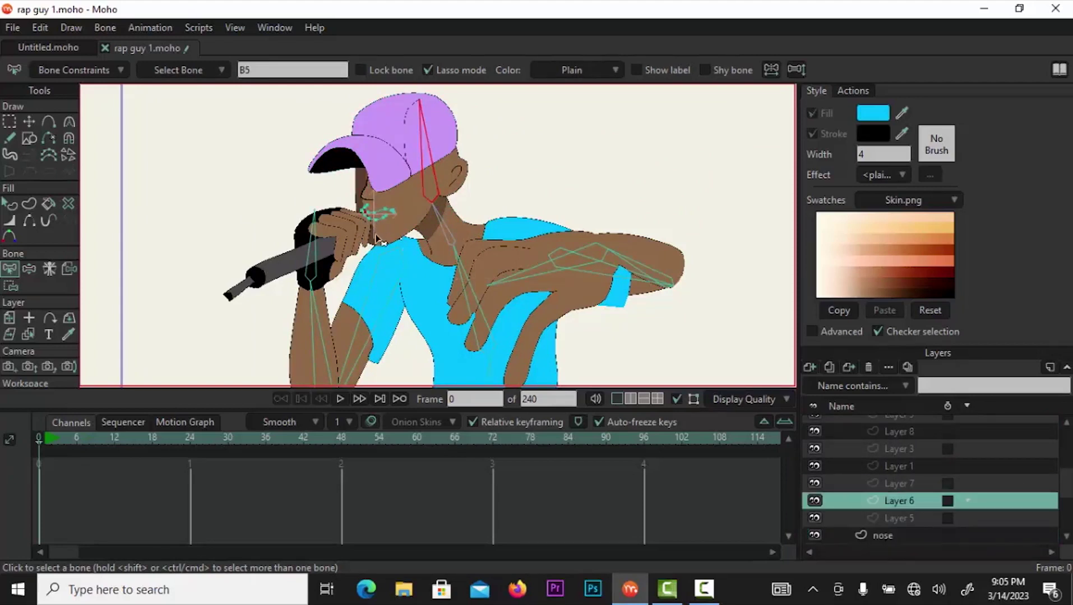
{"action": "left_click", "coordinate": [907, 516]}
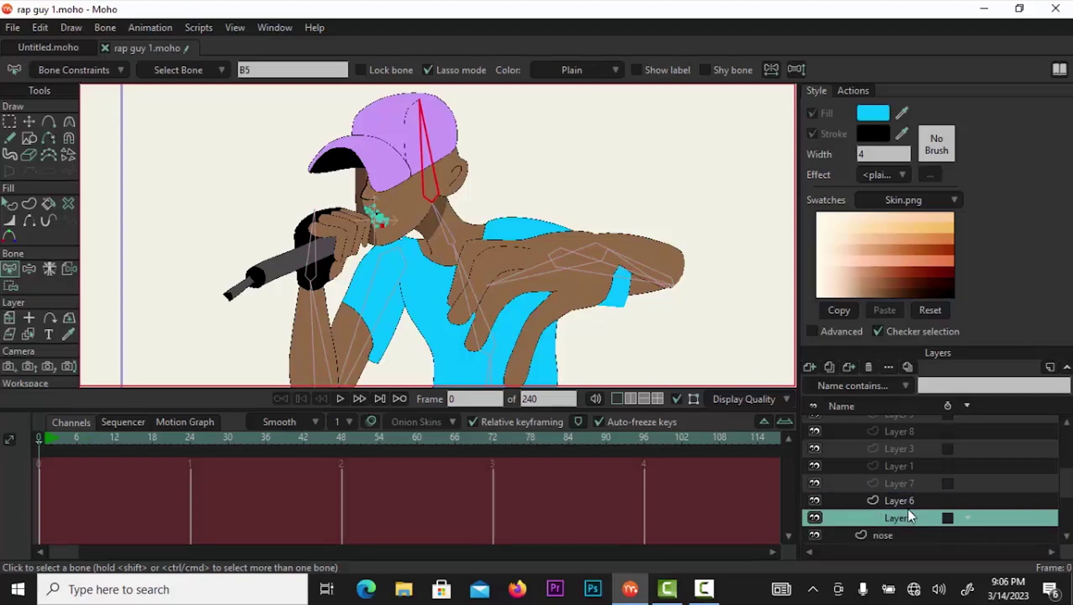
{"action": "left_click", "coordinate": [909, 483]}
{"action": "left_click", "coordinate": [908, 465]}
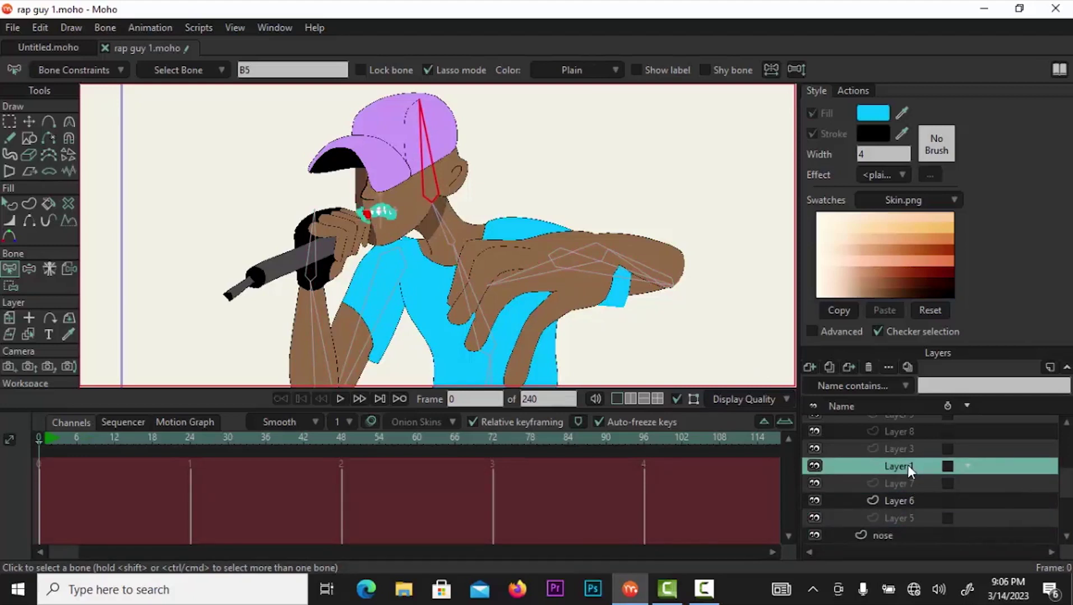
{"action": "left_click", "coordinate": [905, 449]}
{"action": "scroll", "coordinate": [903, 457], "scroll_direction": "up", "scroll_amount": 1}
{"action": "left_click", "coordinate": [906, 450]}
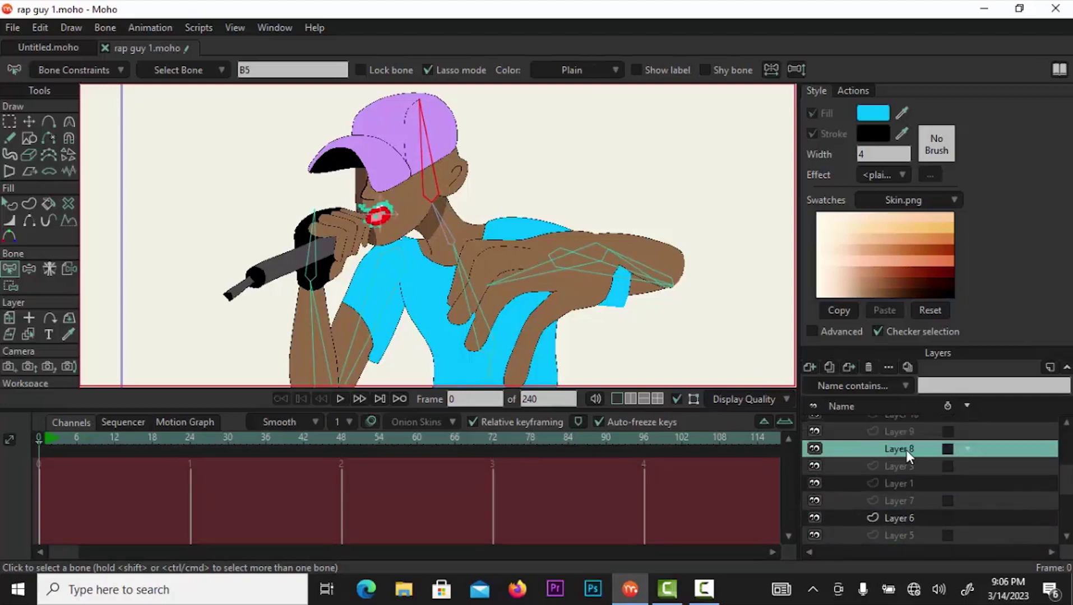
{"action": "left_click", "coordinate": [913, 433]}
{"action": "scroll", "coordinate": [1068, 429], "scroll_direction": "up", "scroll_amount": 1}
{"action": "scroll", "coordinate": [910, 486], "scroll_direction": "up", "scroll_amount": 3}
{"action": "left_click", "coordinate": [905, 465]}
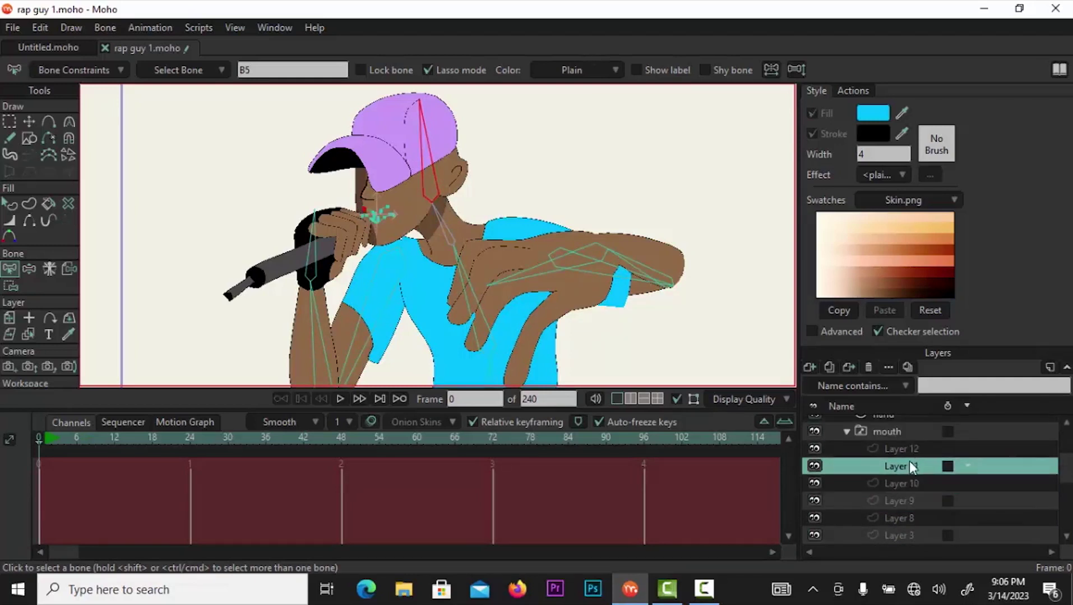
{"action": "key", "text": "super"}
{"action": "key", "text": "super"}
{"action": "left_click", "coordinate": [909, 448]}
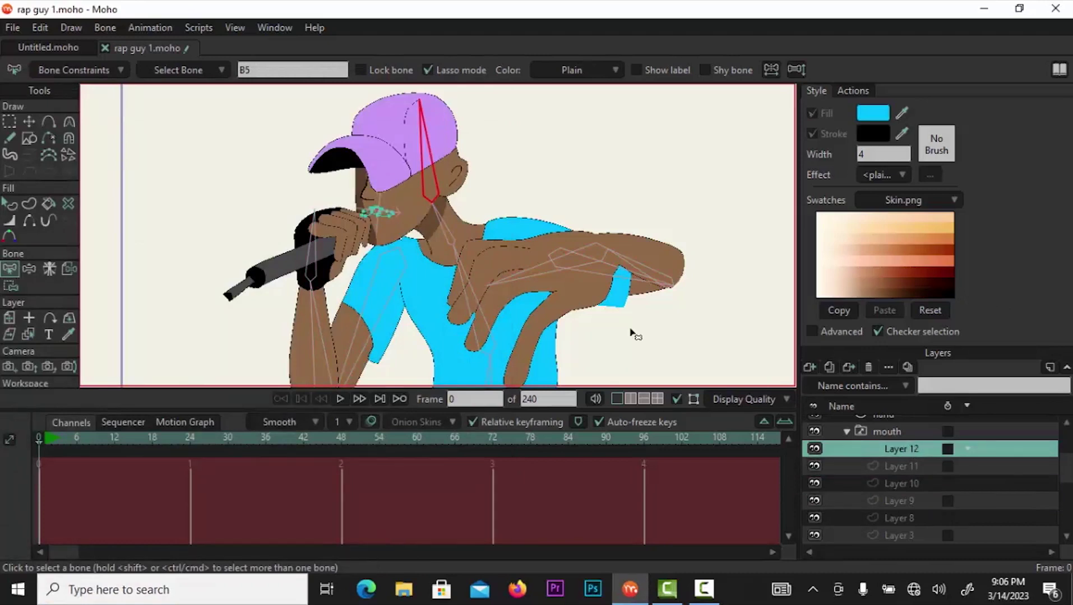
On the microphone arm, flexi-bind the elbow layer to the upper-arm bone, and the forearm and hand drawings to their own bones.
{"action": "left_click_drag", "start_coordinate": [641, 351], "coordinate": [653, 281]}
{"action": "left_click", "coordinate": [388, 234]}
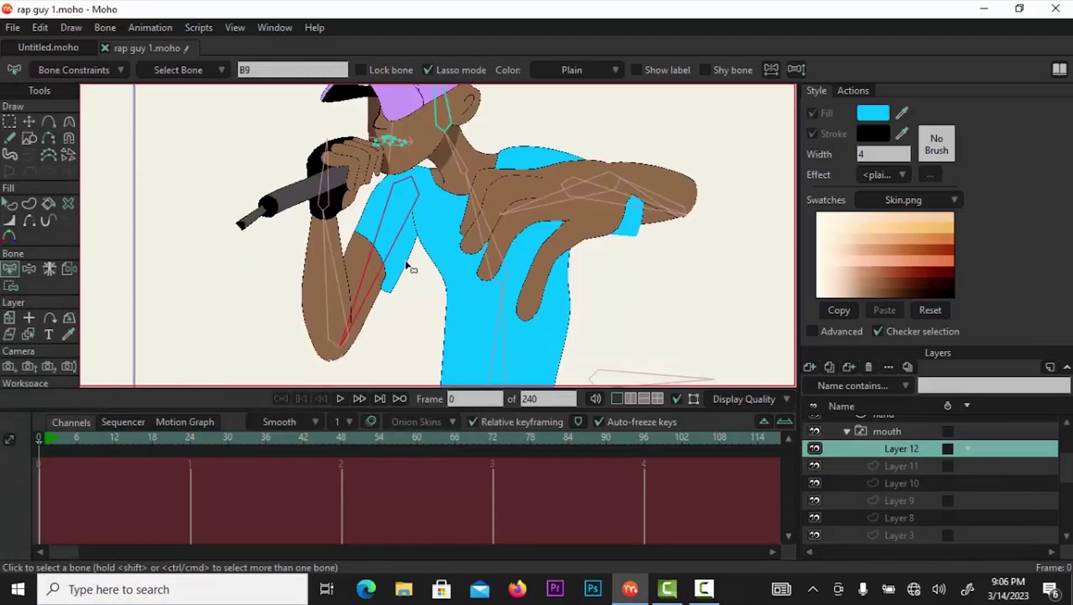
{"action": "right_click", "coordinate": [399, 260], "text": "alt"}
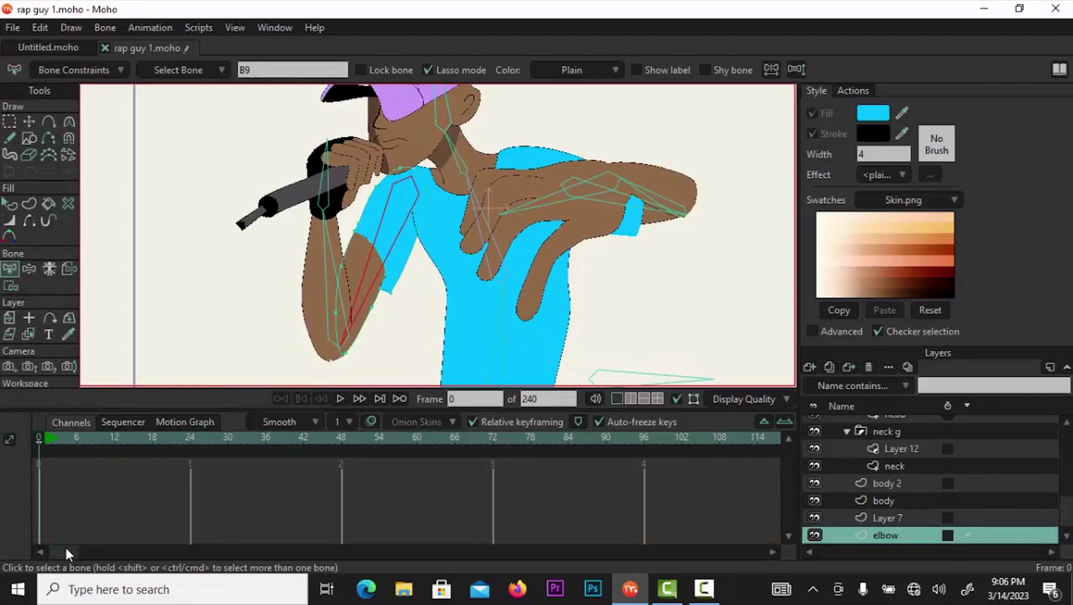
{"action": "left_click", "coordinate": [326, 304]}
{"action": "left_click", "coordinate": [329, 203]}
On the outstretched arm, flexi-bind body 2 to the upper-arm bone and arm2 to the forearm bone.
{"action": "left_click", "coordinate": [638, 222]}
{"action": "scroll", "coordinate": [650, 231], "scroll_direction": "up", "scroll_amount": 3}
{"action": "left_click", "coordinate": [628, 188]}
{"action": "right_click", "coordinate": [624, 220], "text": "alt"}
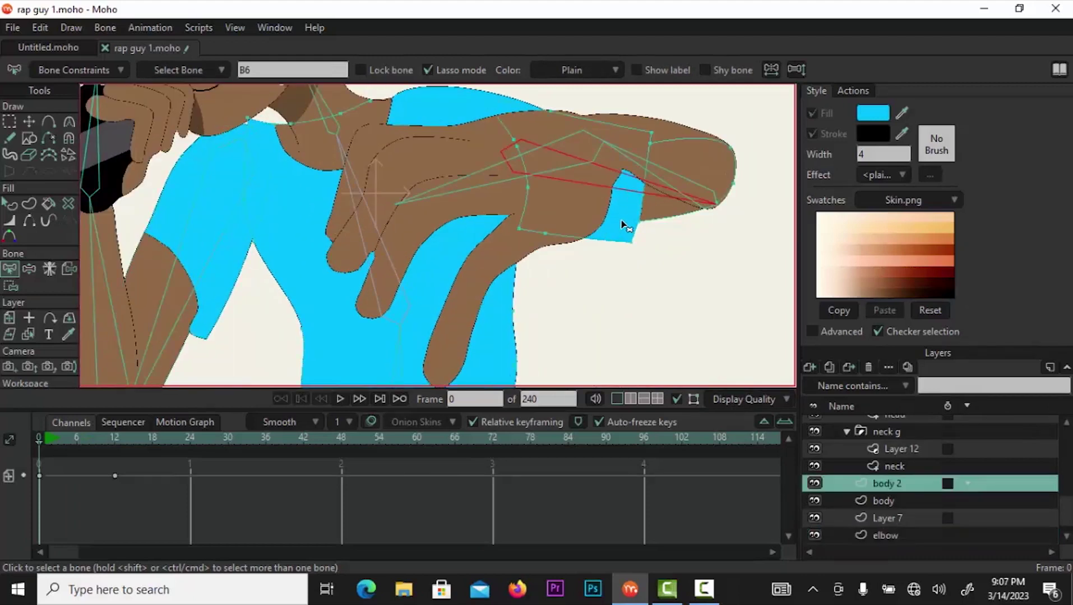
{"action": "left_click", "coordinate": [679, 176]}
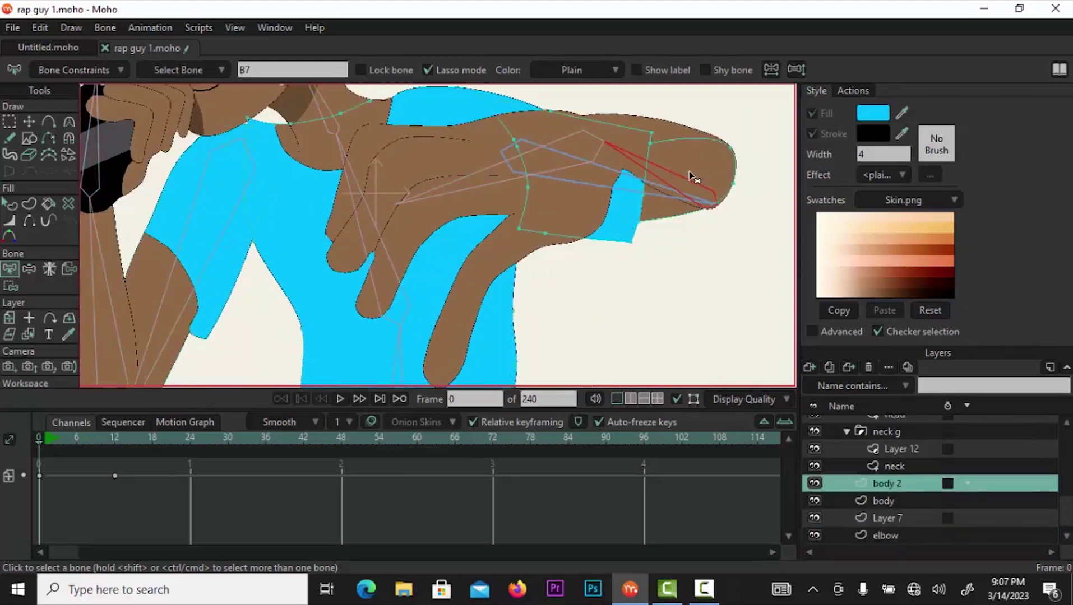
{"action": "left_click", "coordinate": [695, 170], "text": "ctrl+alt"}
Clear arm2's keyframes and flexi-bind Layers 4, 5 and 10 of the hand group to the outstretched arm's hand bone.
{"action": "left_click", "coordinate": [482, 188]}
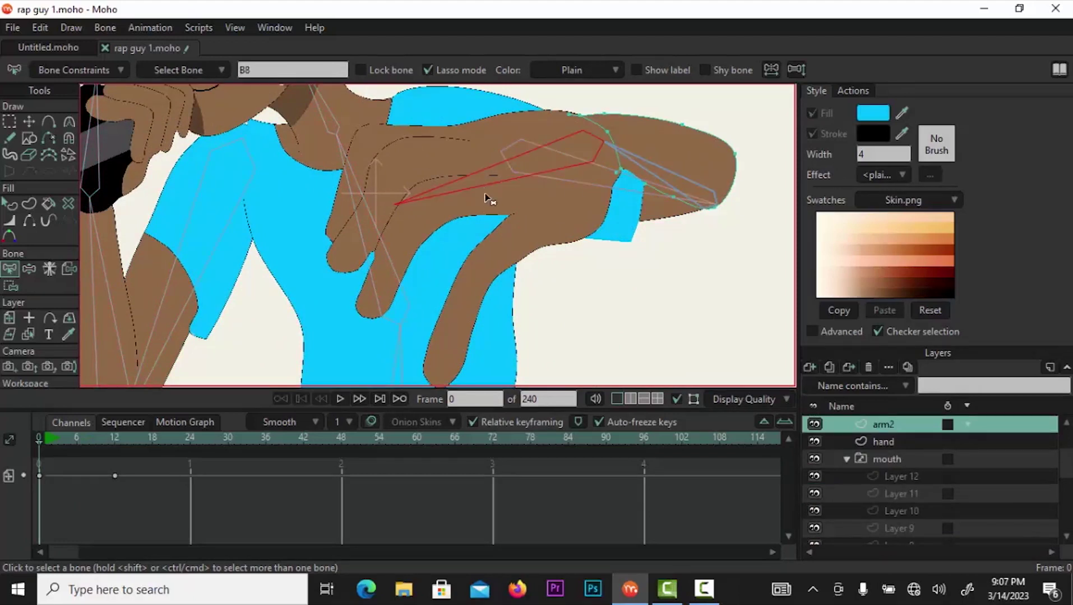
{"action": "left_click_drag", "start_coordinate": [63, 536], "coordinate": [142, 475]}
{"action": "key", "text": "Delete"}
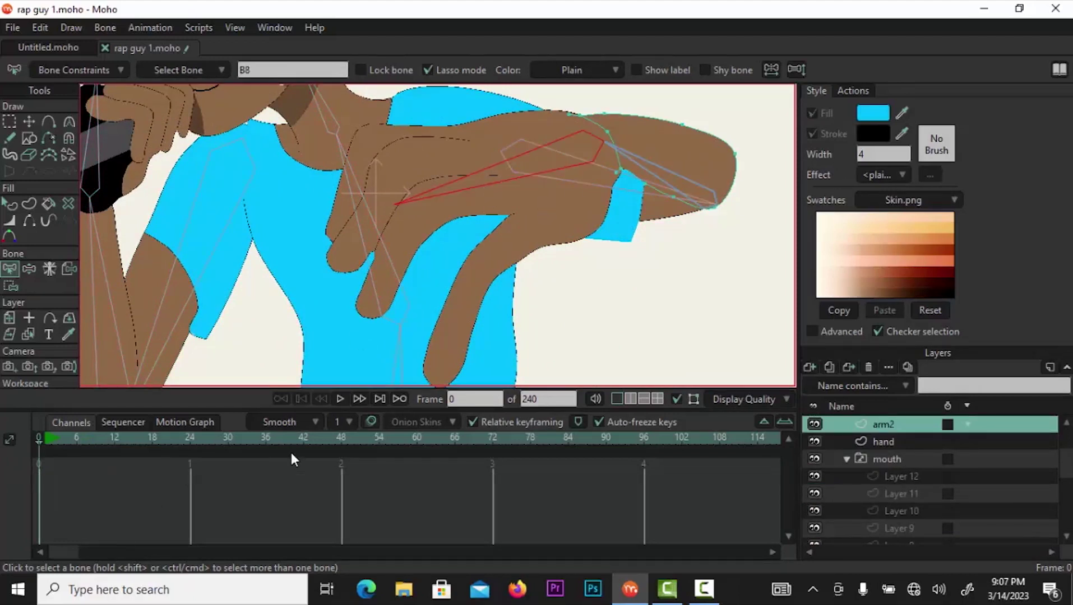
{"action": "left_click", "coordinate": [538, 241], "text": "ctrl+alt"}
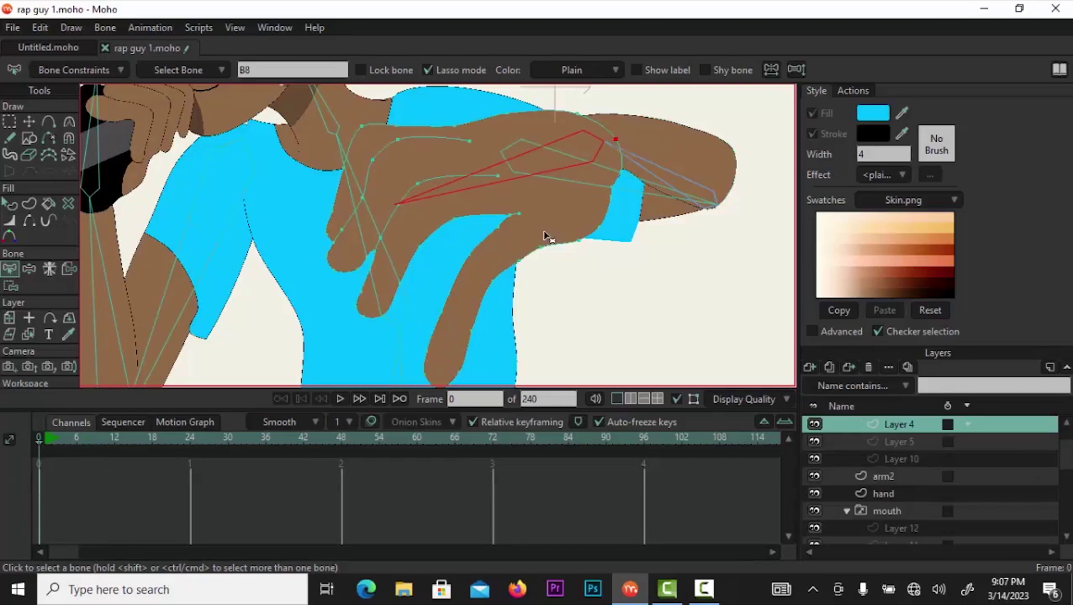
{"action": "left_click", "coordinate": [897, 441]}
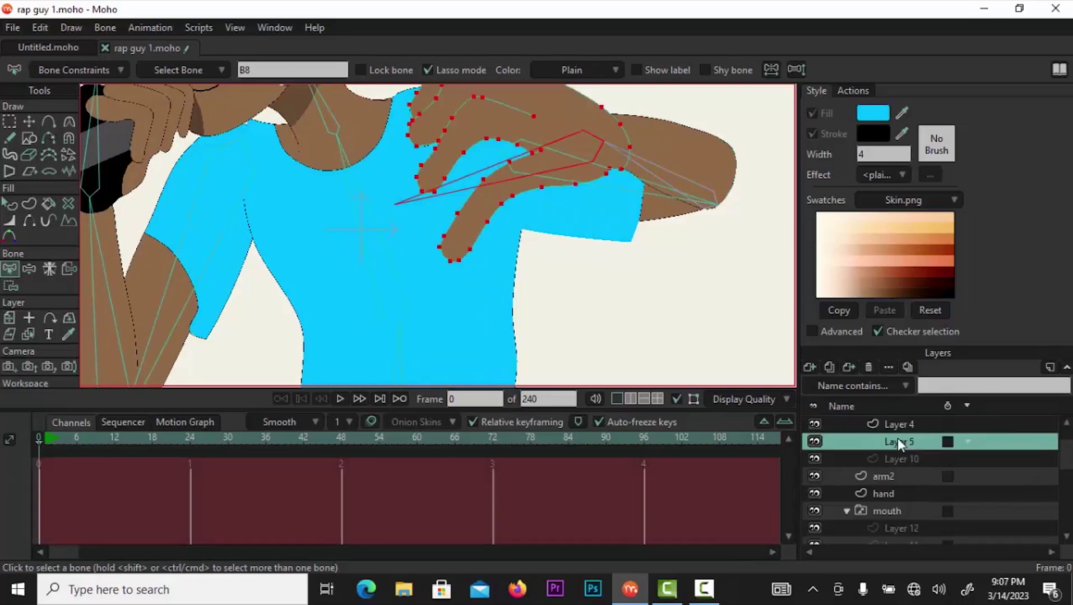
{"action": "left_click", "coordinate": [909, 455]}
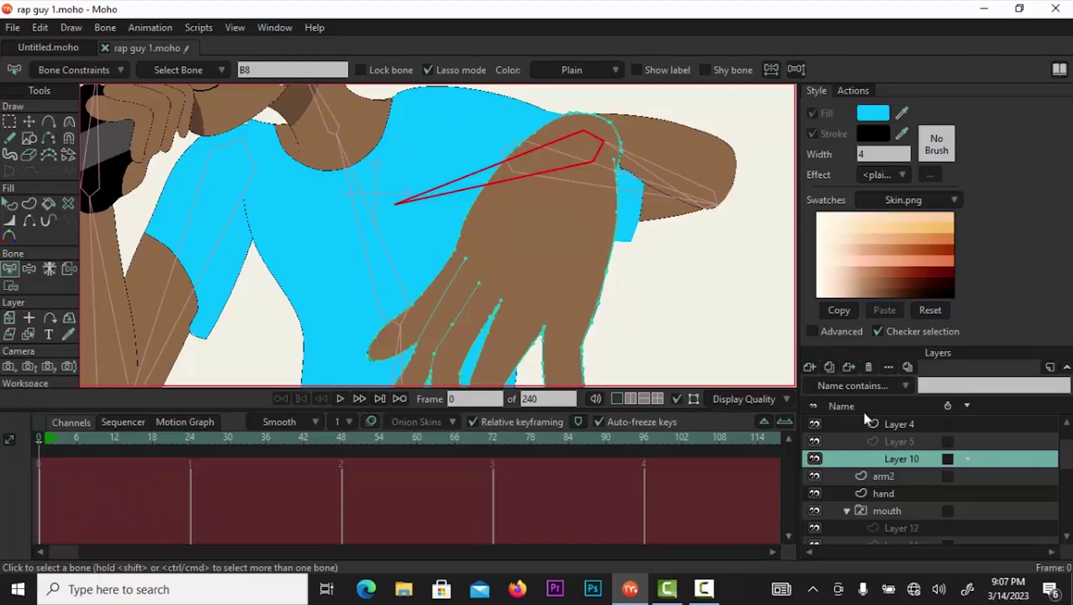
{"action": "left_click", "coordinate": [899, 441]}
{"action": "left_click", "coordinate": [902, 421]}
{"action": "scroll", "coordinate": [903, 476], "scroll_direction": "up", "scroll_amount": 1}
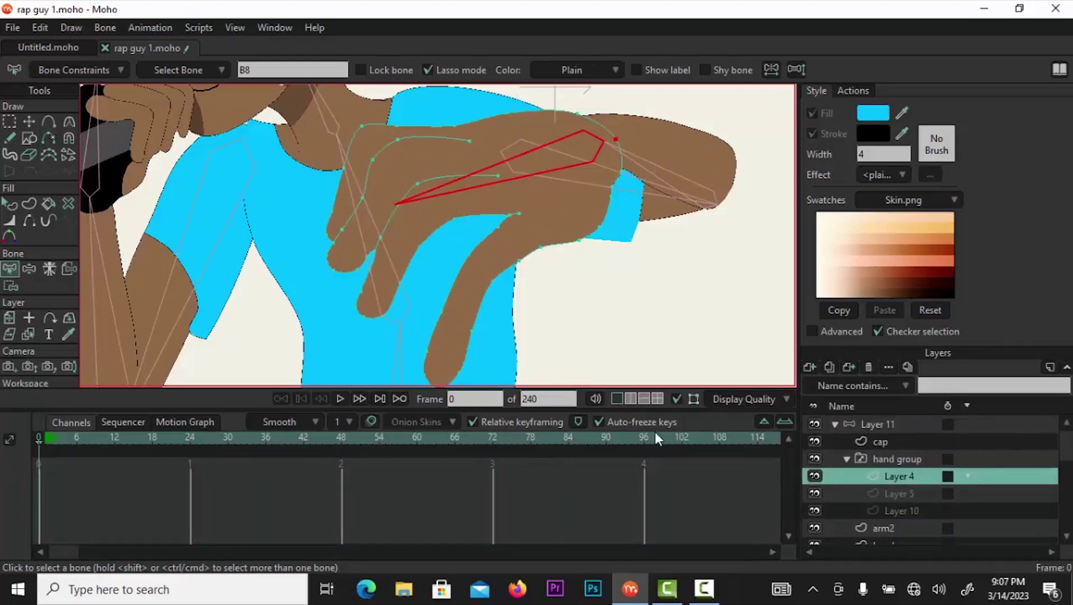
On Layer 11, set the bone strength of the separate horizontal bone beside the torso to 0.
{"action": "scroll", "coordinate": [611, 304], "scroll_direction": "down", "scroll_amount": 5}
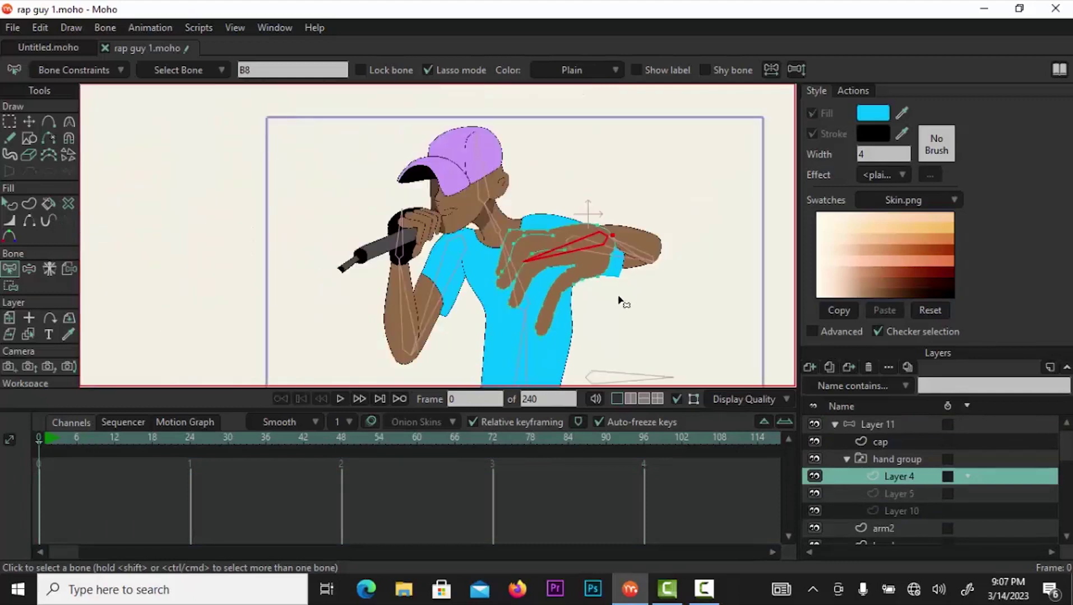
{"action": "scroll", "coordinate": [618, 298], "scroll_direction": "down", "scroll_amount": 2}
{"action": "left_click_drag", "start_coordinate": [666, 326], "coordinate": [561, 263]}
{"action": "left_click", "coordinate": [548, 295]}
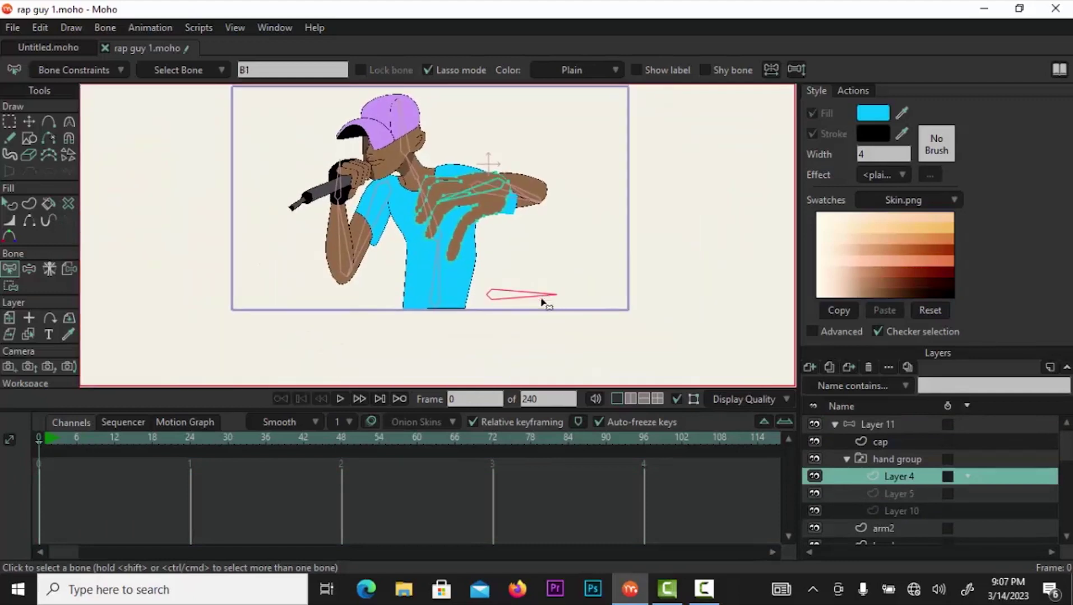
{"action": "left_click", "coordinate": [869, 426]}
{"action": "left_click", "coordinate": [29, 138]}
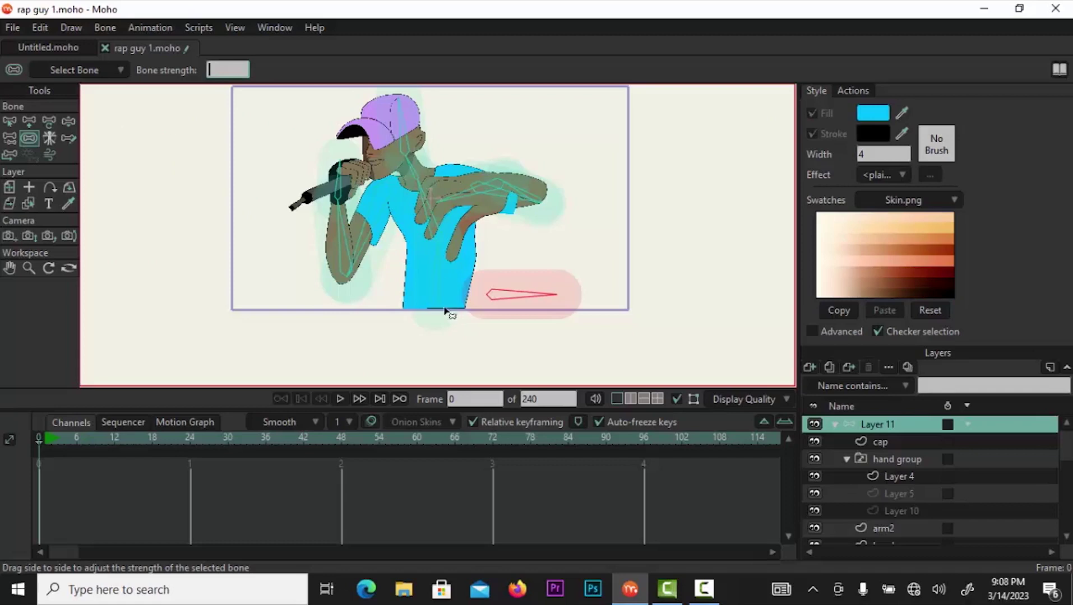
{"action": "left_click", "coordinate": [386, 338]}
{"action": "left_click", "coordinate": [524, 294]}
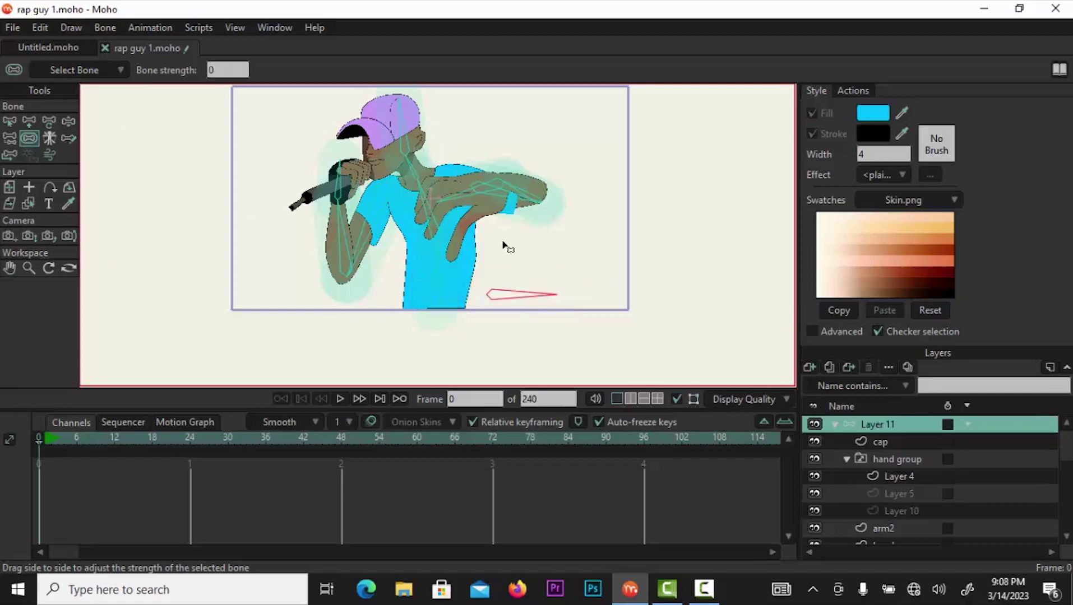
Select all the torso, head and arm bones together and set their bone strength to .10.
{"action": "key", "text": "z"}
{"action": "mouse_move", "coordinate": [470, 104]}
{"action": "left_mouse_down"}
{"action": "mouse_move", "coordinate": [252, 177]}
{"action": "mouse_move", "coordinate": [477, 303]}
{"action": "mouse_move", "coordinate": [560, 118]}
{"action": "mouse_move", "coordinate": [493, 101]}
{"action": "left_mouse_up"}
{"action": "type", "text": "s"}
{"action": "type", "text": ".1"}
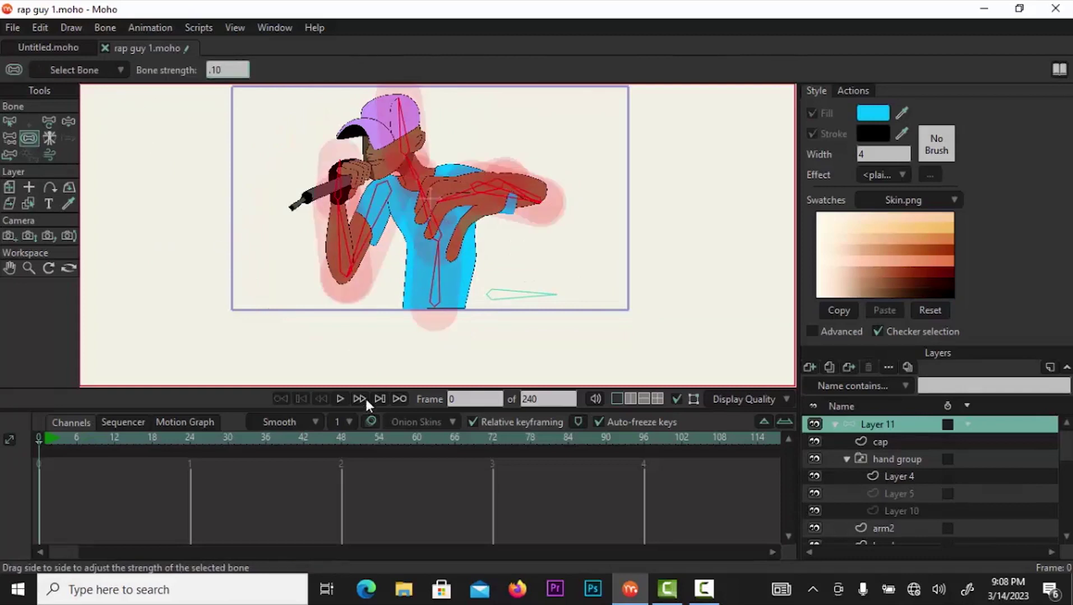
{"action": "key", "text": "Return"}
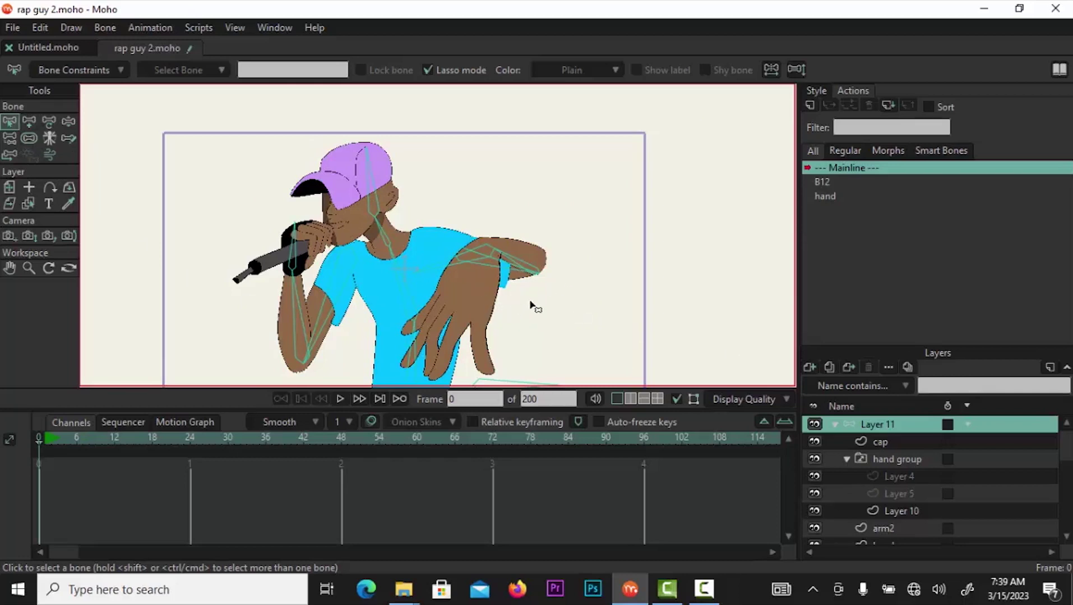
In rap guy 2, add a separate vertical bone in the empty space above the outstretched arm and name it mouth.
{"action": "left_click", "coordinate": [30, 120]}
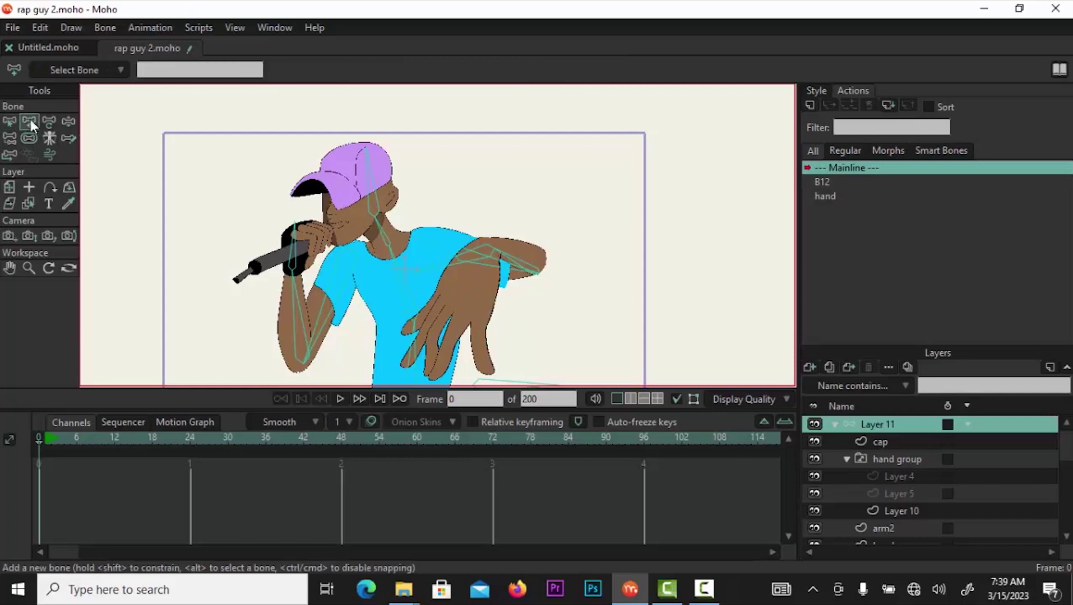
{"action": "left_click_drag", "start_coordinate": [593, 214], "coordinate": [593, 147]}
{"action": "double_click", "coordinate": [160, 64]}
{"action": "type", "text": "mouth"}
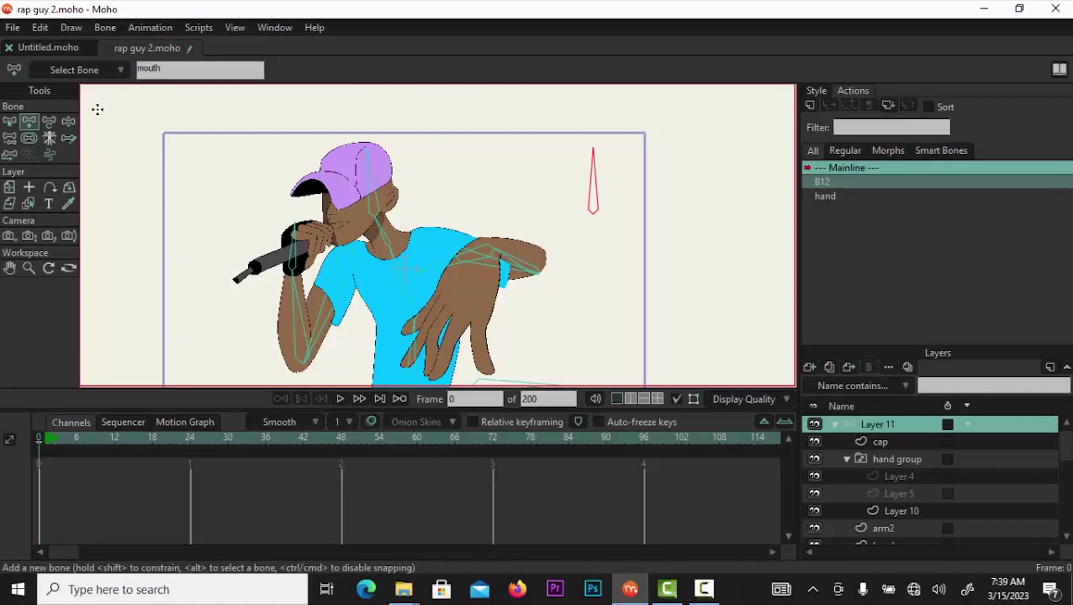
{"action": "key", "text": "Return"}
Make the mouth bone a smart bone dial with a minimum angle of -90, maximum angle of 0 and duration of 100 frames.
{"action": "left_click", "coordinate": [104, 28]}
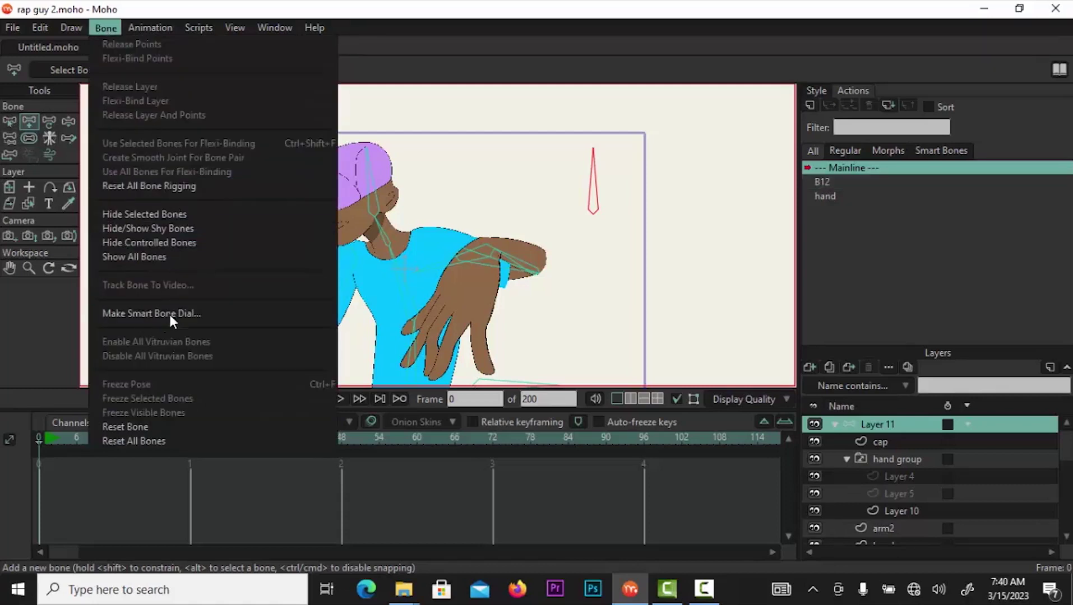
{"action": "left_click", "coordinate": [184, 310]}
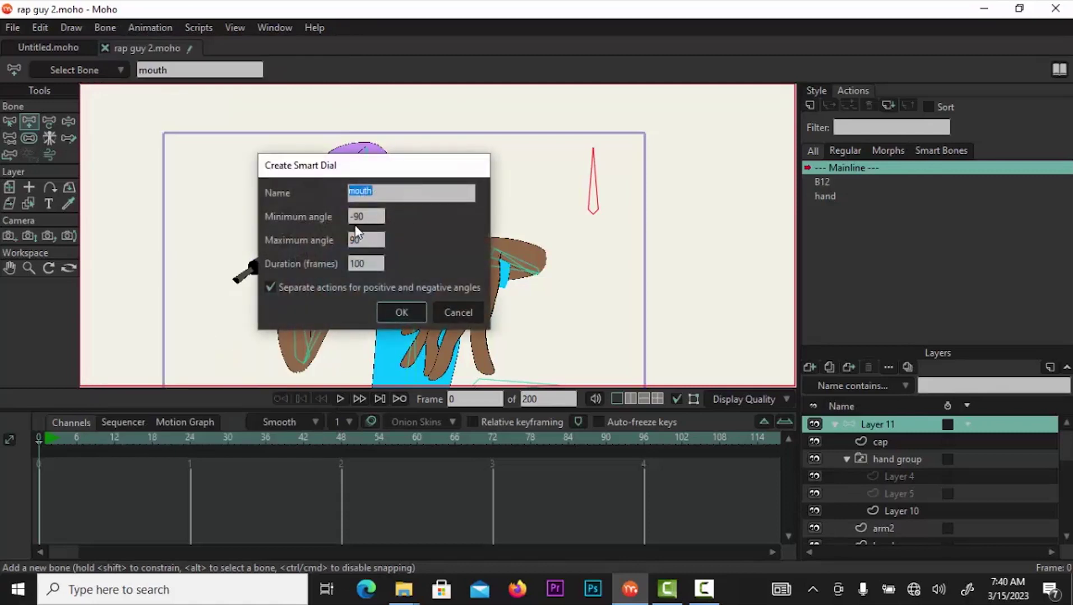
{"action": "left_click", "coordinate": [374, 218]}
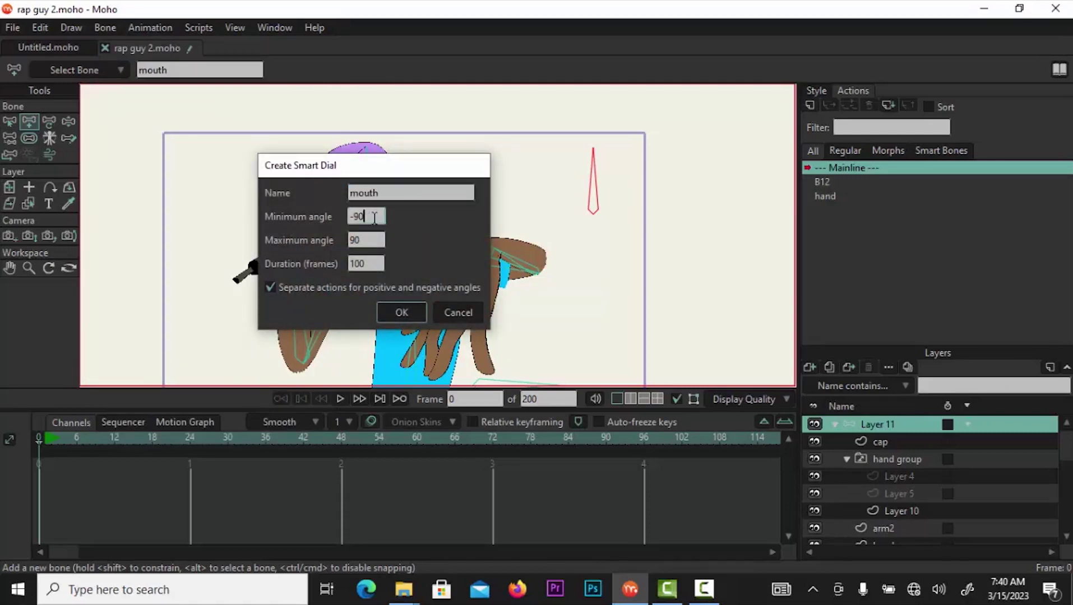
{"action": "key", "text": "Tab"}
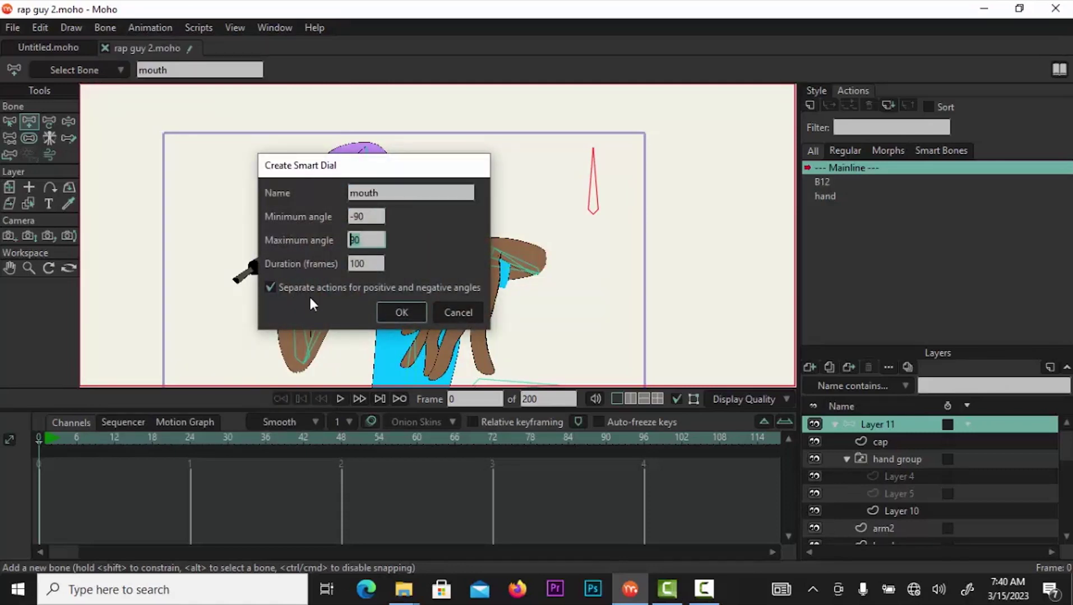
{"action": "key", "text": "BackSpace"}
{"action": "type", "text": "0"}
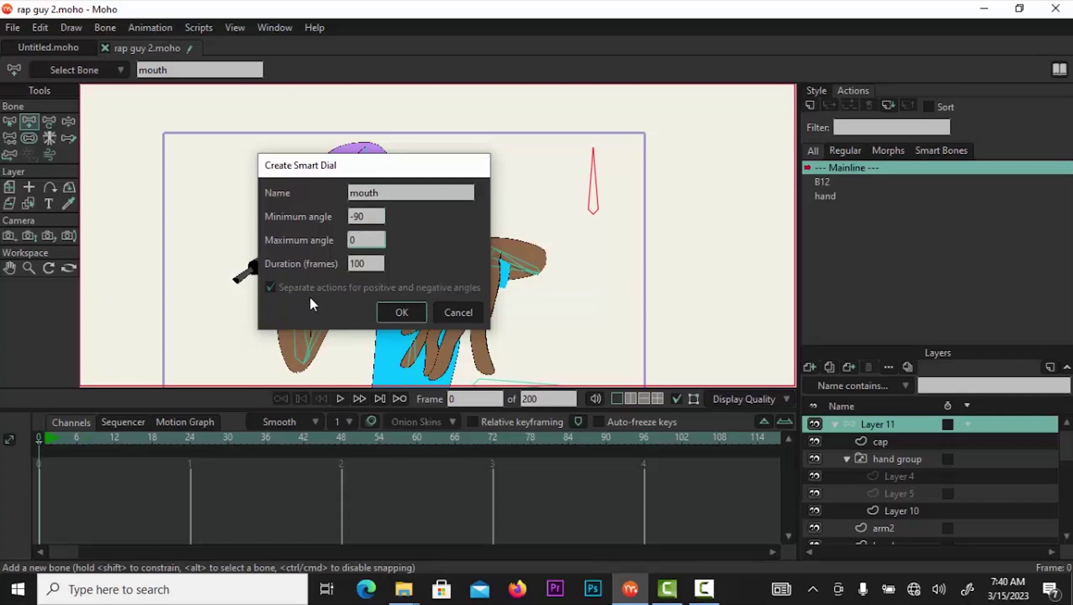
{"action": "left_click", "coordinate": [410, 312]}
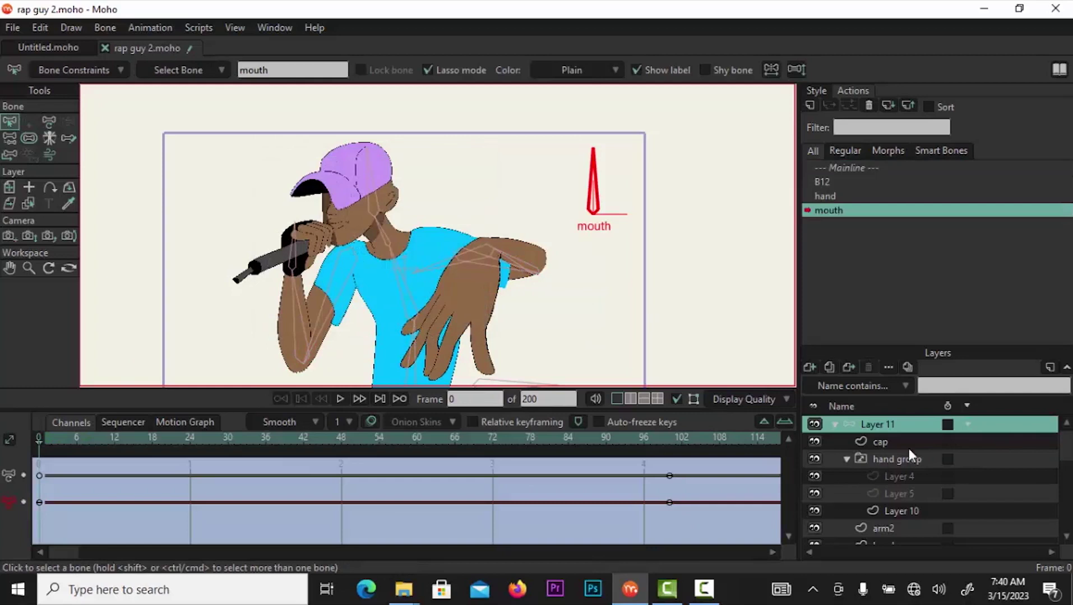
In the mouth action, key a different drawing of the mouth switch group at intervals from frame 3 to frame 17.
{"action": "scroll", "coordinate": [956, 485], "scroll_direction": "down", "scroll_amount": 3}
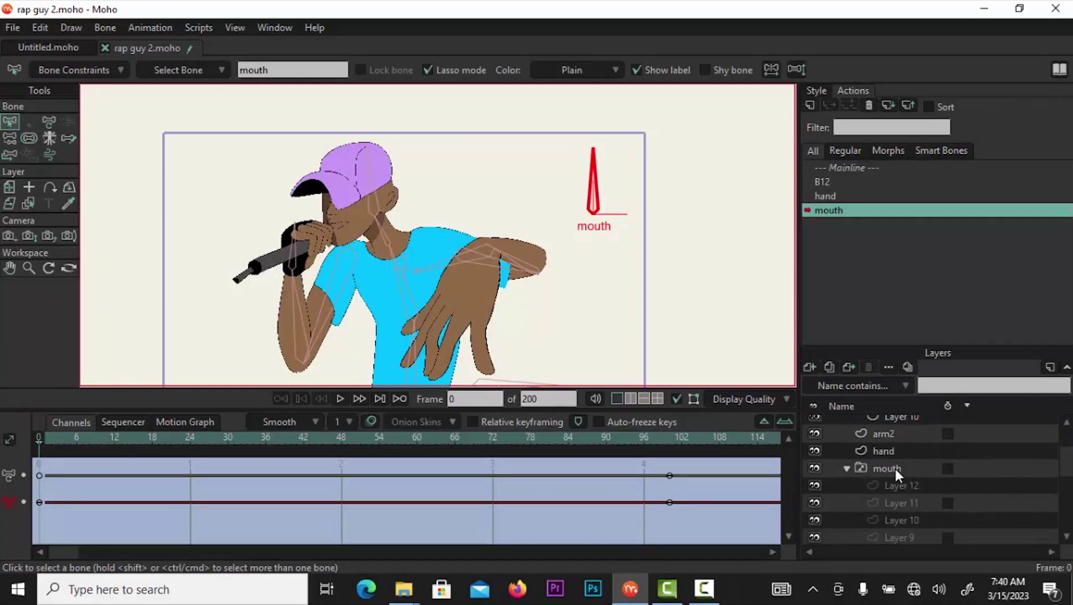
{"action": "left_click", "coordinate": [894, 469]}
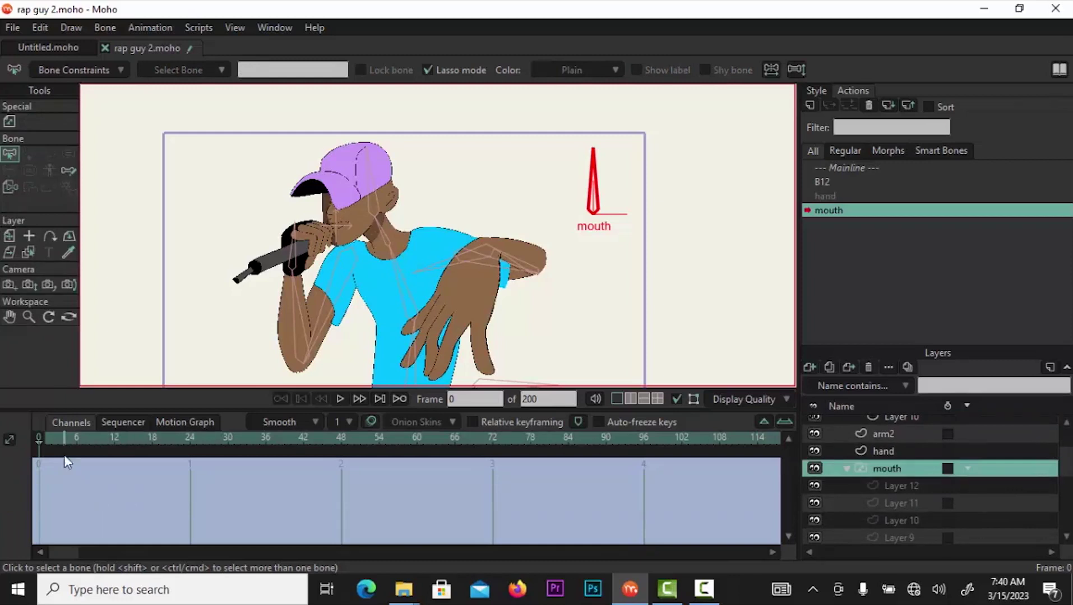
{"action": "left_click", "coordinate": [58, 438]}
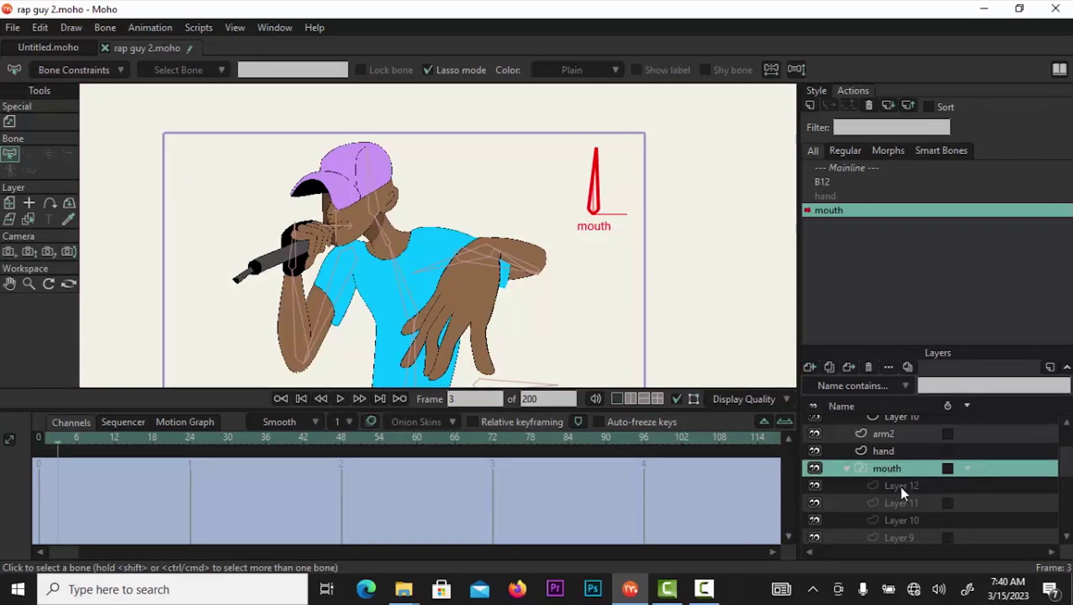
{"action": "key", "text": "ctrl+v"}
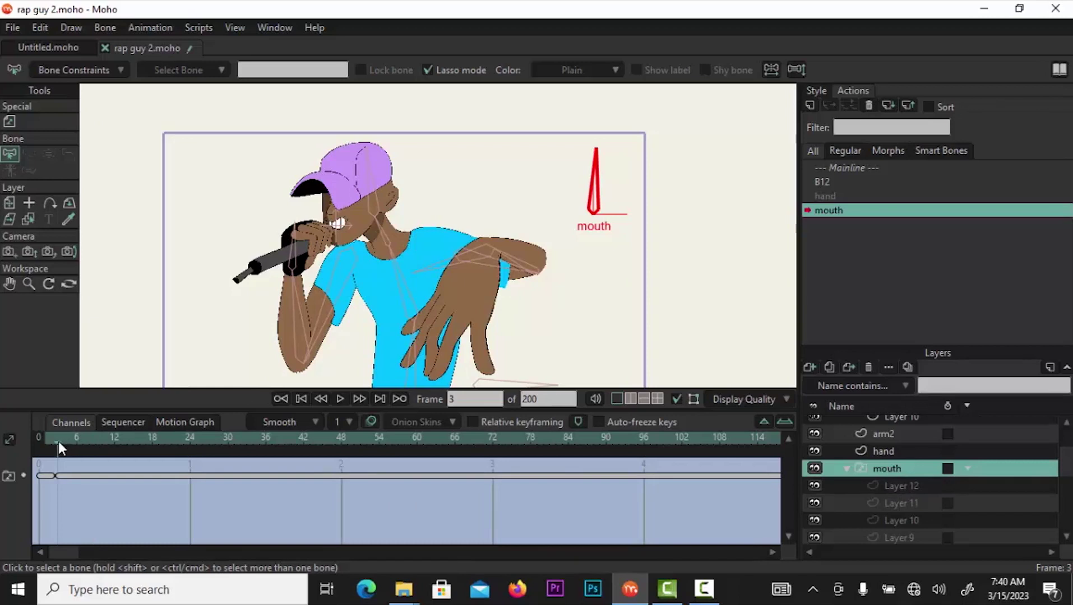
{"action": "left_click_drag", "start_coordinate": [59, 441], "coordinate": [69, 437]}
{"action": "key", "text": "ctrl+v"}
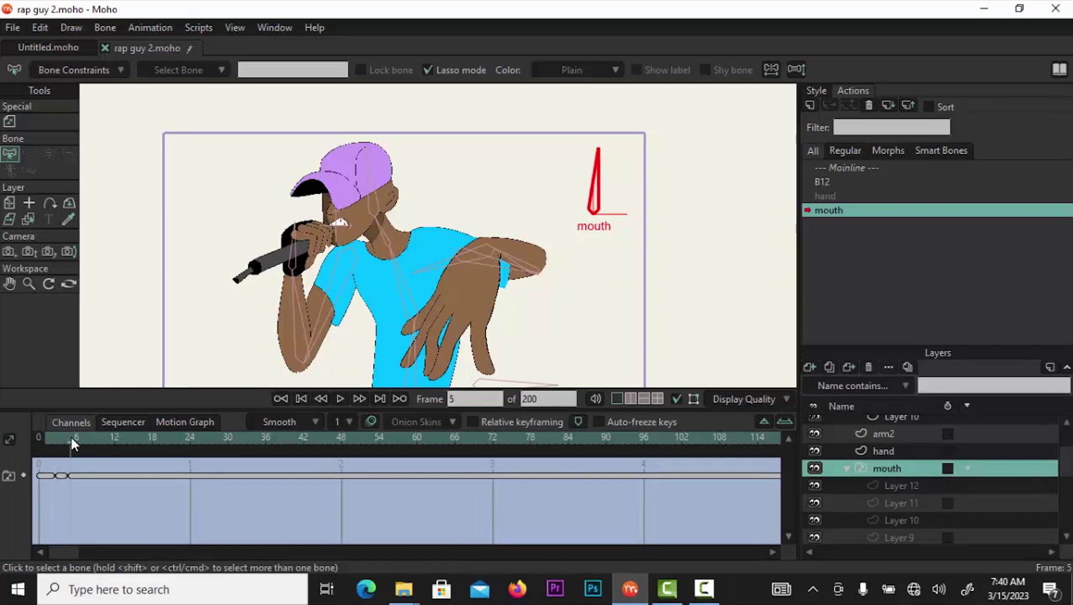
{"action": "left_click_drag", "start_coordinate": [76, 438], "coordinate": [89, 432]}
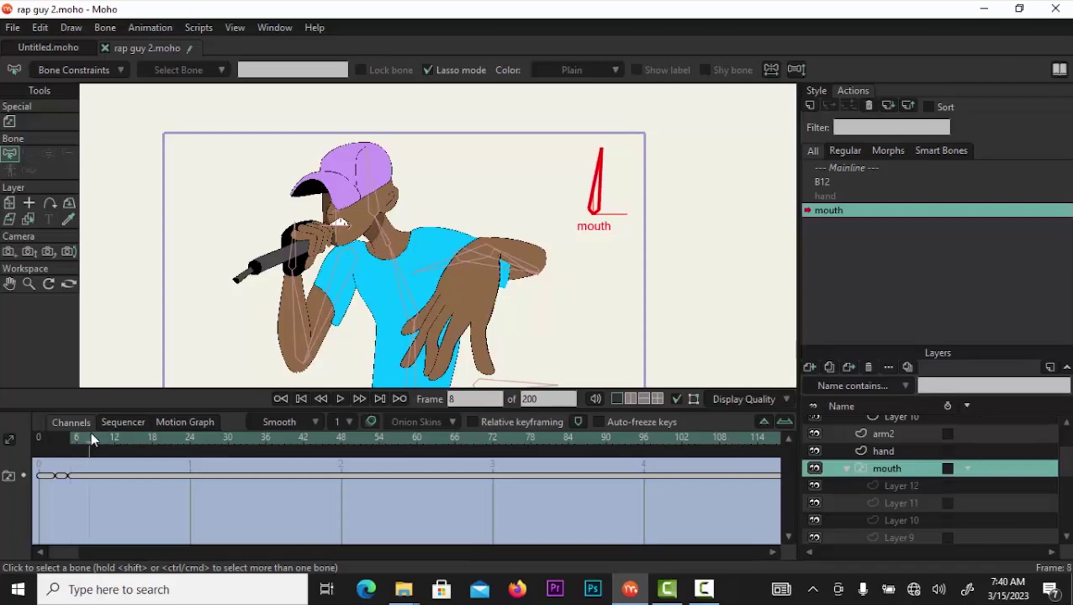
{"action": "key", "text": "alt+Down"}
{"action": "left_click", "coordinate": [120, 446]}
{"action": "key", "text": "alt+Down"}
{"action": "left_click", "coordinate": [149, 440]}
{"action": "key", "text": "alt+Up"}
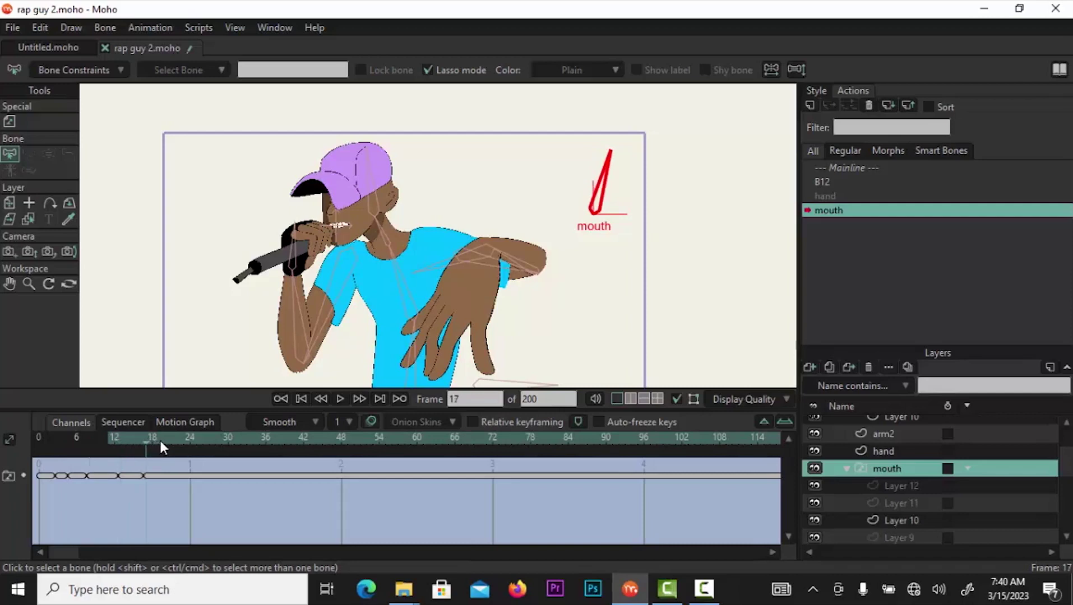
Continue keying successive mouth drawings every few frames from frame 20 to frame 34 in the mouth action.
{"action": "left_click", "coordinate": [167, 441]}
{"action": "key", "text": "alt+Up"}
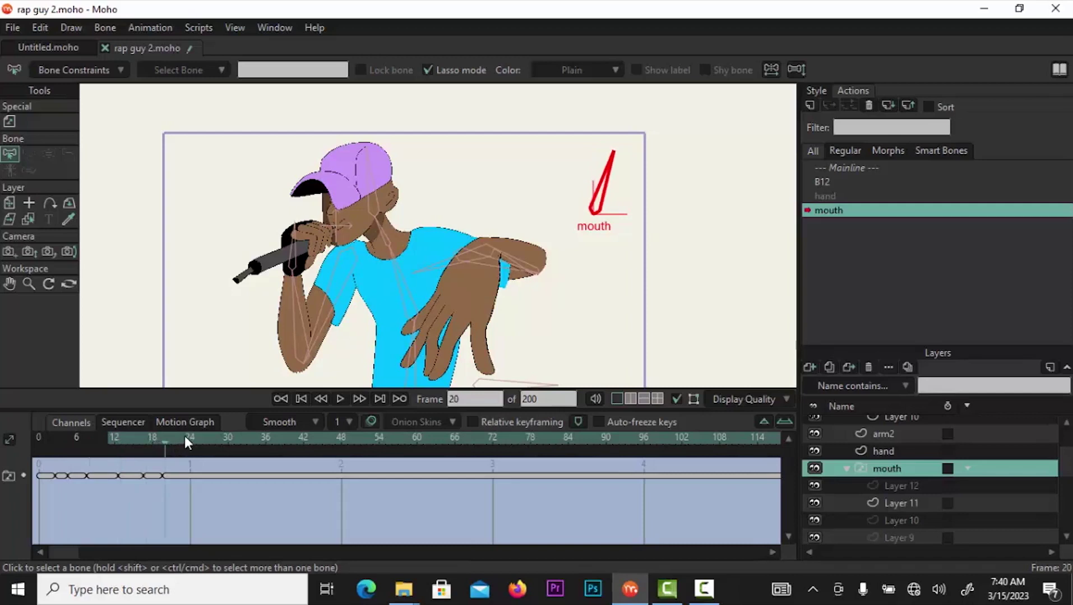
{"action": "left_click", "coordinate": [185, 436]}
{"action": "key", "text": "alt+Up"}
{"action": "left_click", "coordinate": [209, 440]}
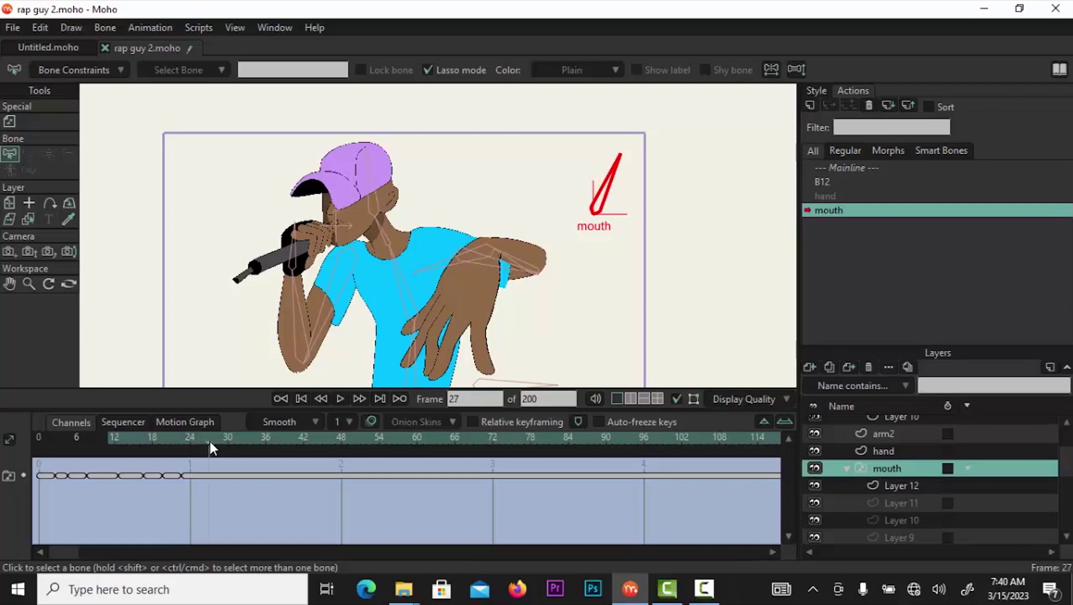
{"action": "left_click", "coordinate": [228, 439]}
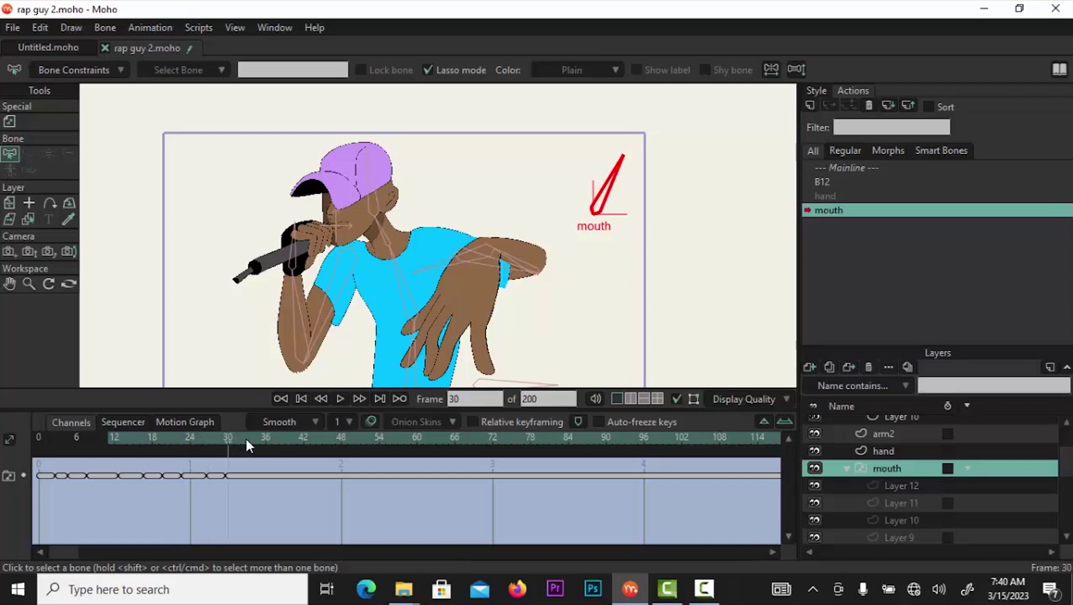
{"action": "left_click", "coordinate": [253, 440]}
{"action": "key", "text": "ctrl+v"}
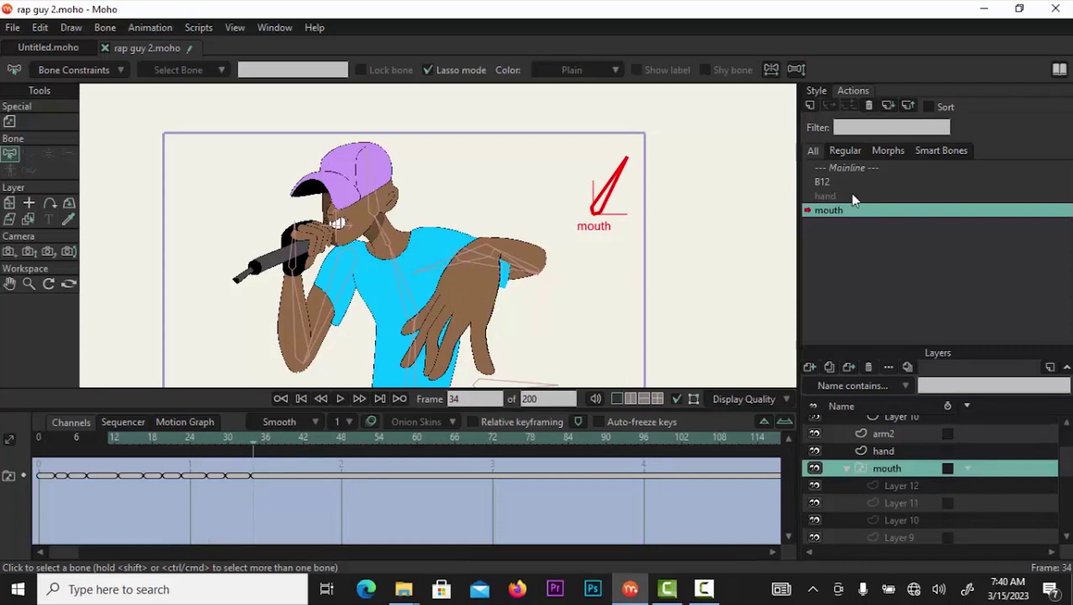
Return to the Mainline, select Layer 11 and rotate the mouth dial to test the mouth switching.
{"action": "left_click", "coordinate": [852, 168]}
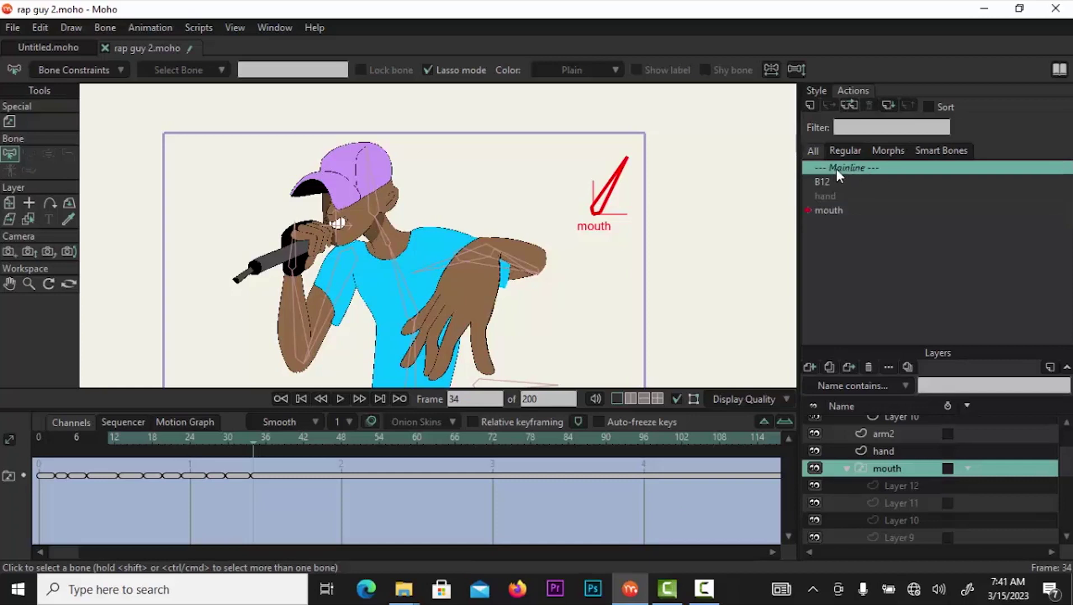
{"action": "double_click", "coordinate": [838, 168]}
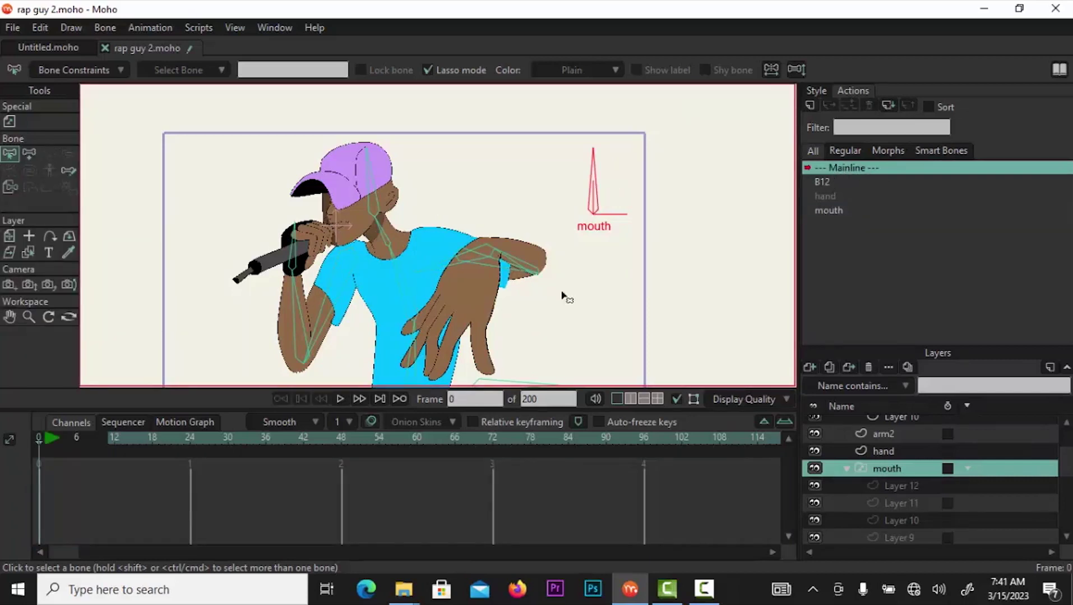
{"action": "scroll", "coordinate": [1021, 449], "scroll_direction": "up", "scroll_amount": 3}
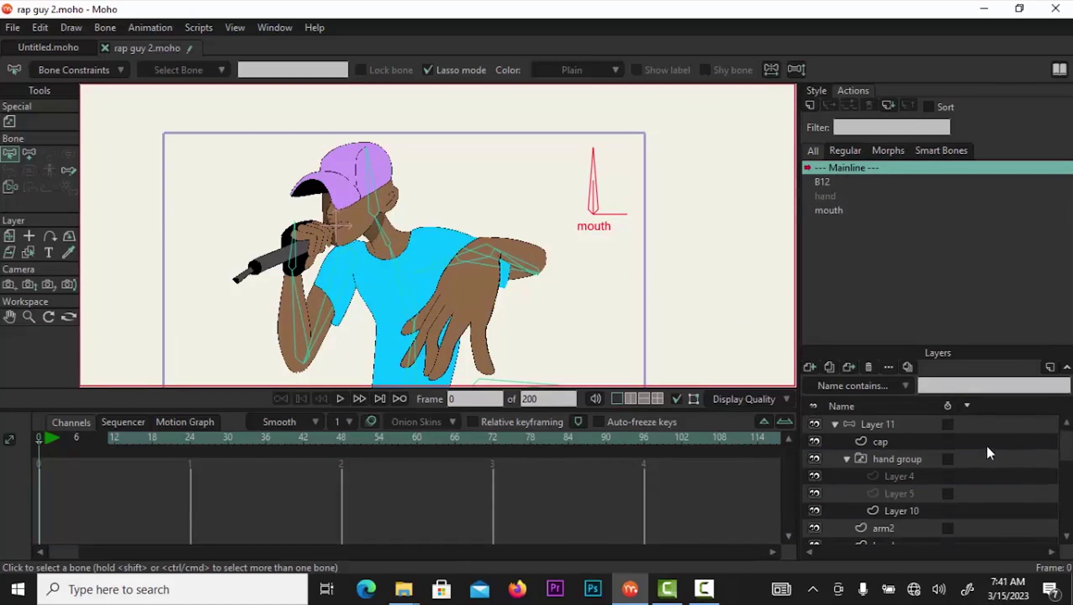
{"action": "left_click", "coordinate": [886, 428]}
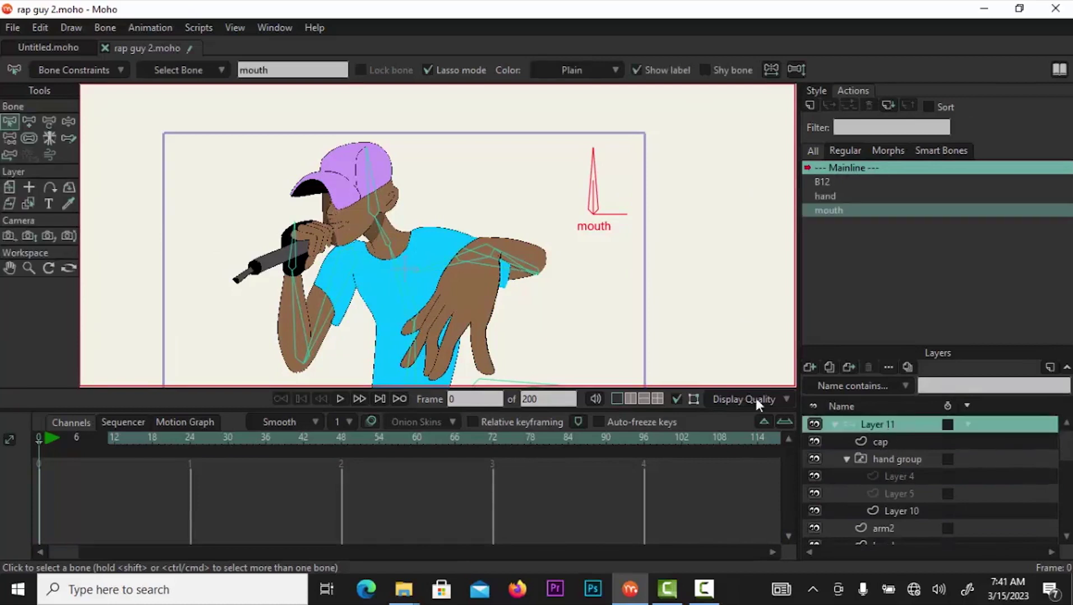
{"action": "left_click", "coordinate": [68, 123]}
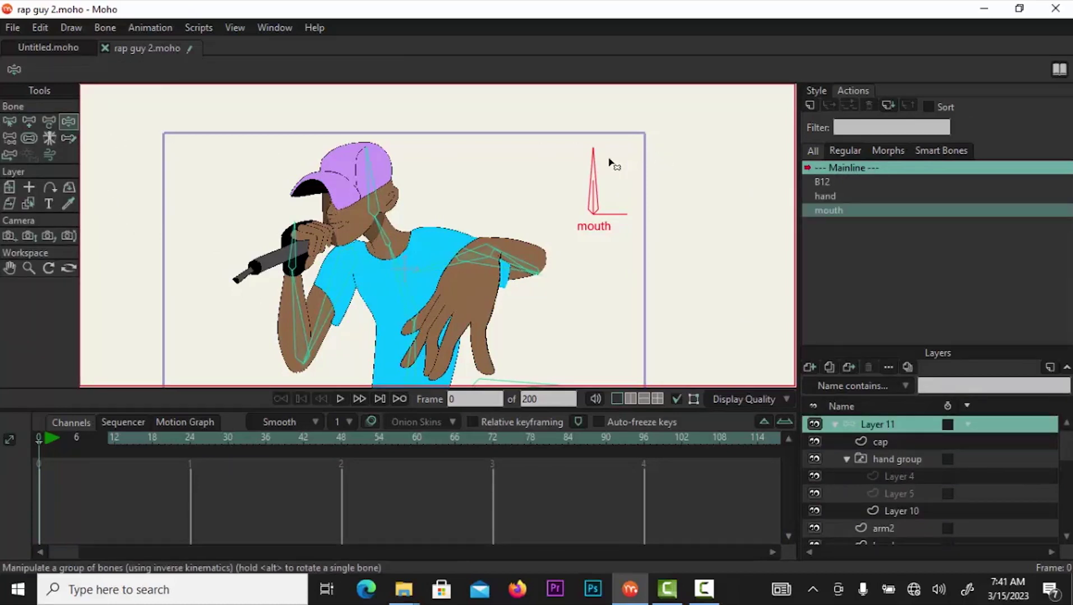
{"action": "left_click_drag", "start_coordinate": [596, 159], "coordinate": [552, 185]}
Delete the old hand action from Layer 11 and deselect all bones.
{"action": "left_click", "coordinate": [830, 196]}
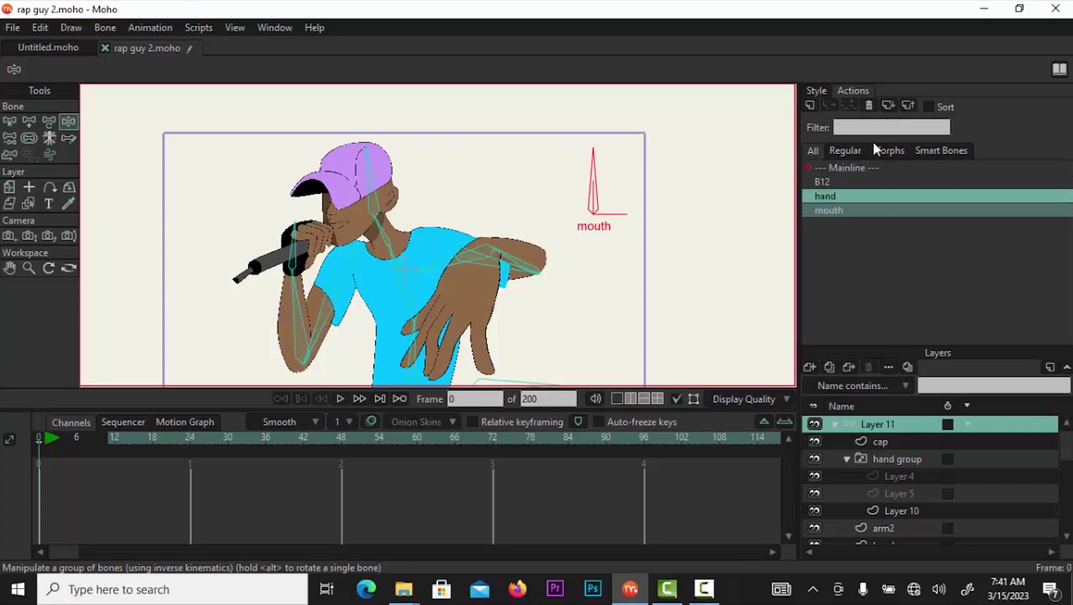
{"action": "left_click", "coordinate": [866, 105]}
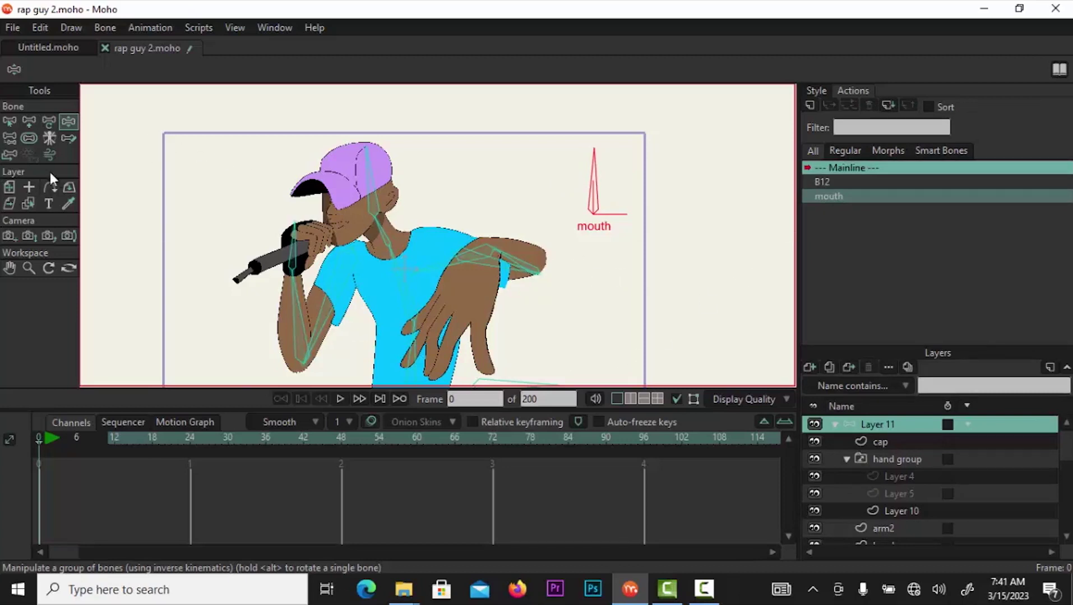
{"action": "left_click", "coordinate": [9, 121]}
{"action": "left_click", "coordinate": [275, 187]}
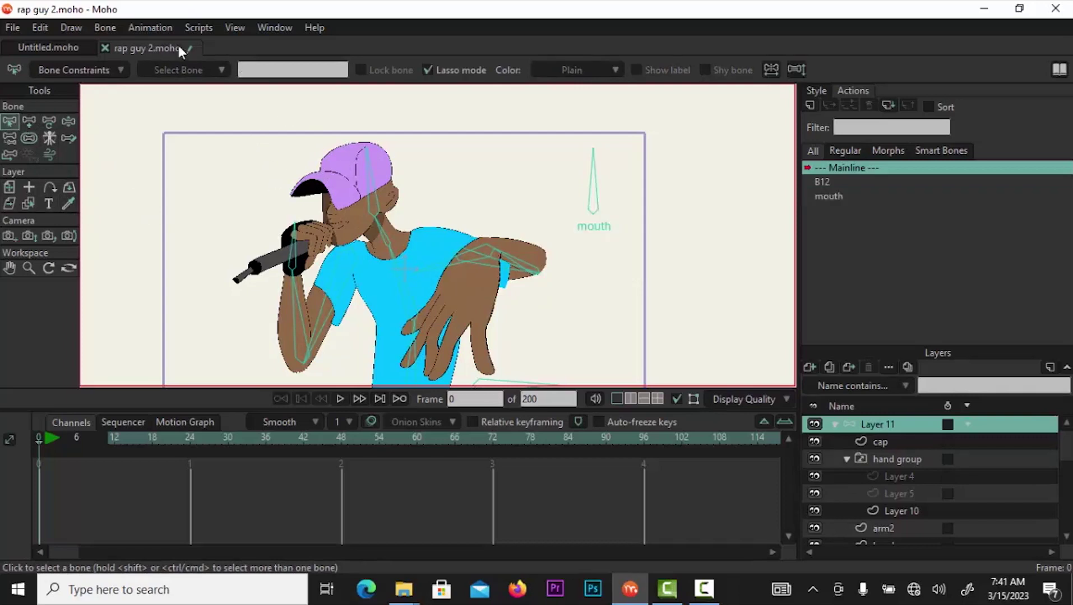
{"action": "left_click", "coordinate": [68, 121]}
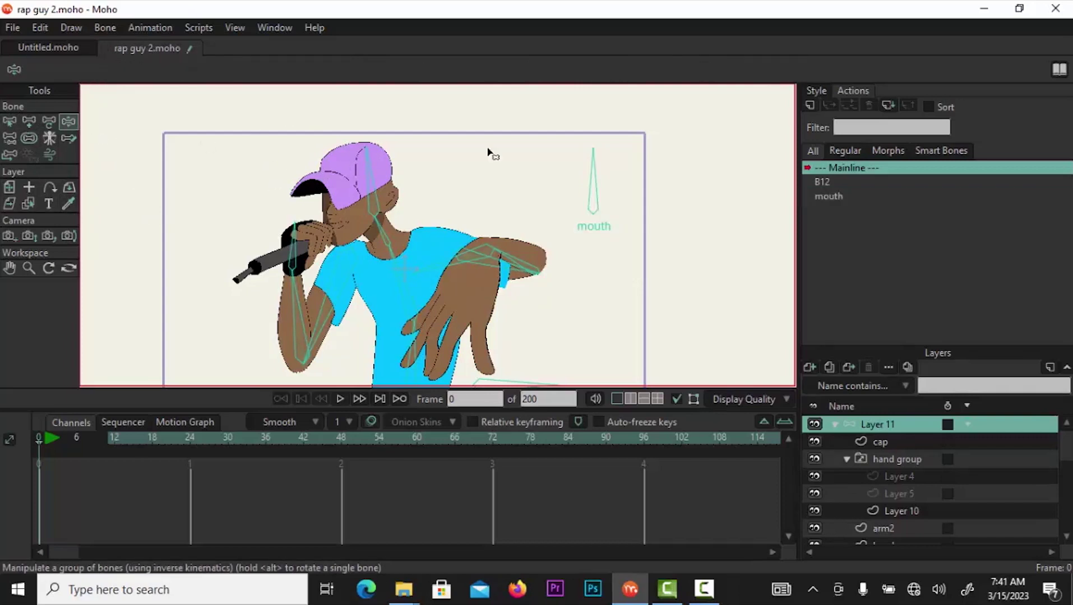
Add a separate vertical bone beside the mouth dial, outside the frame, and name it hand pose.
{"action": "left_click", "coordinate": [28, 121]}
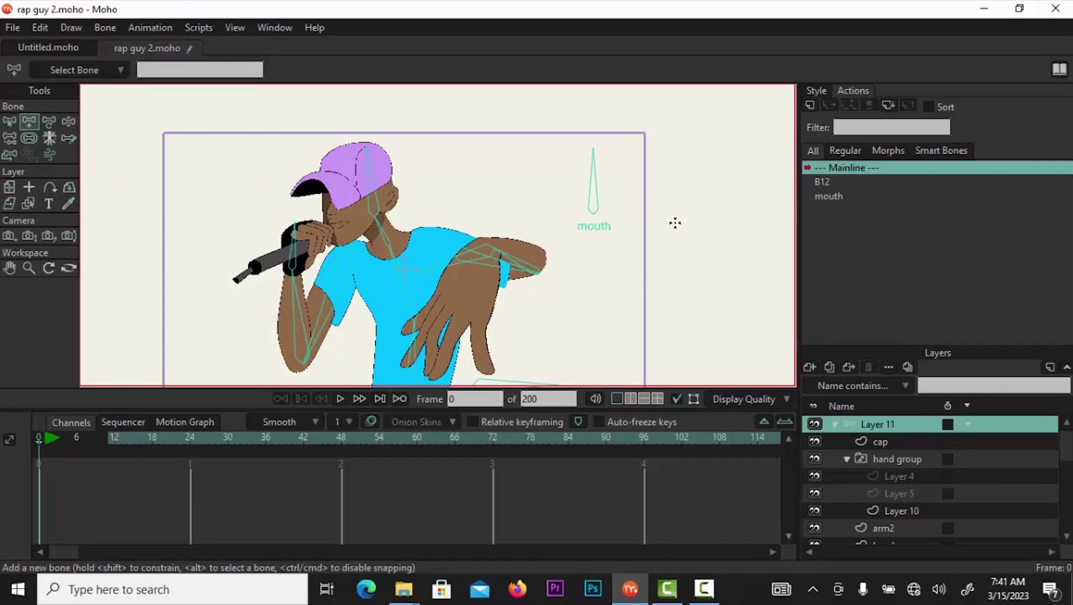
{"action": "left_click_drag", "start_coordinate": [676, 224], "coordinate": [676, 148]}
{"action": "double_click", "coordinate": [142, 70]}
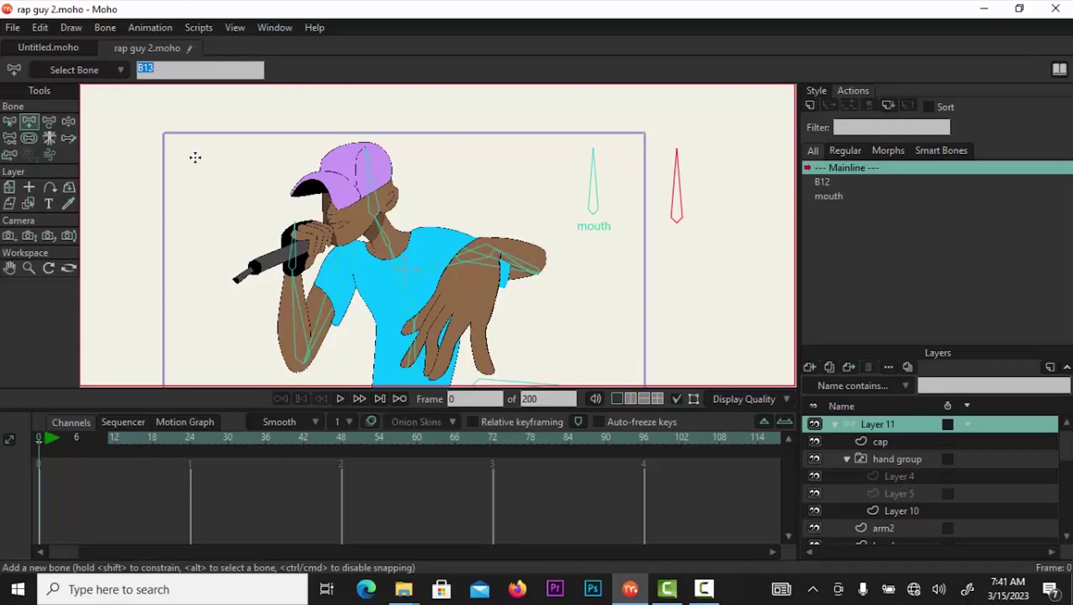
{"action": "type", "text": "hand pose"}
Make the hand pose bone a smart bone dial from -90 to 0 degrees over 100 frames.
{"action": "left_click", "coordinate": [106, 29]}
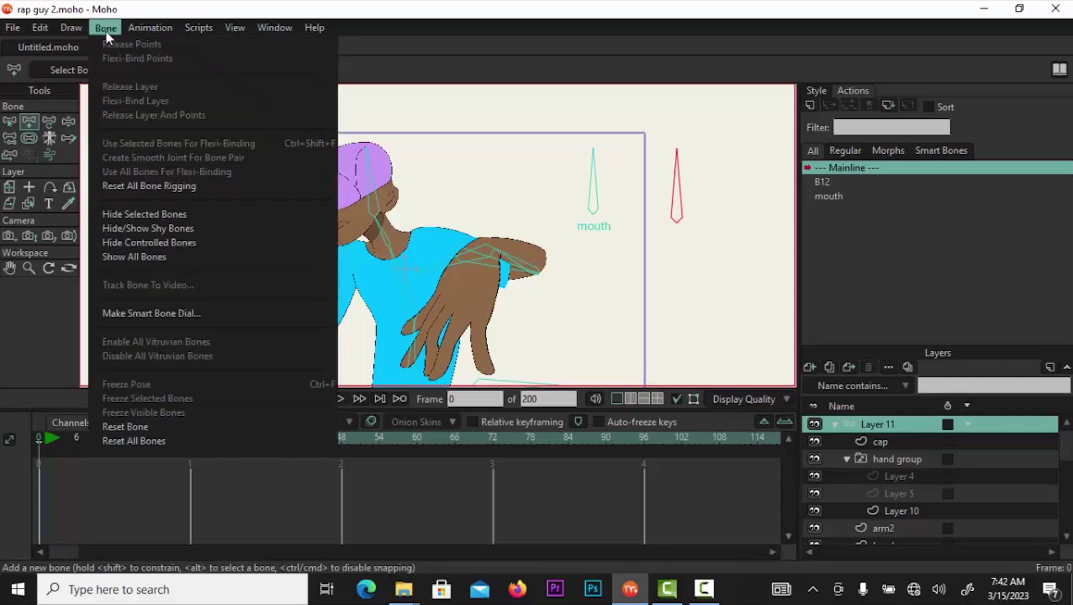
{"action": "left_click", "coordinate": [206, 313]}
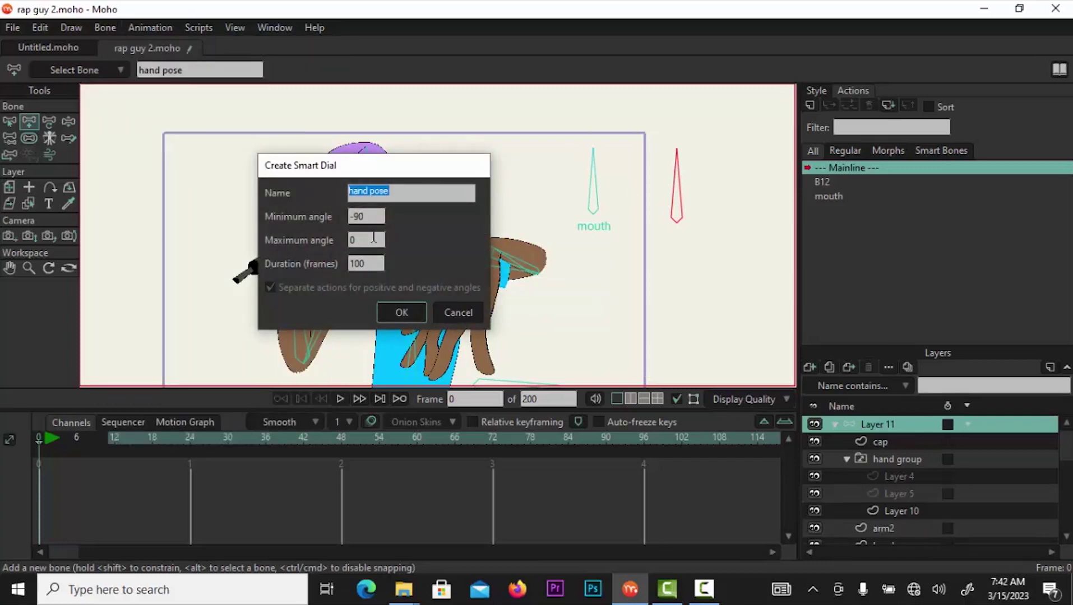
{"action": "left_click", "coordinate": [407, 311]}
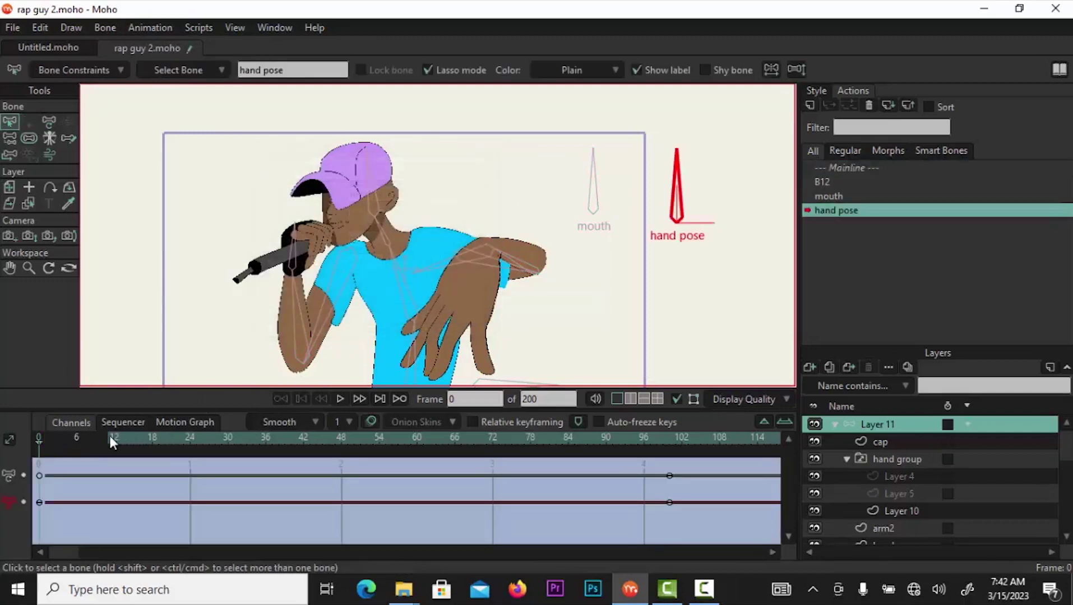
In the hand pose action, key a different drawing of the hand group at frames 6, 14 and 22.
{"action": "left_click", "coordinate": [74, 445]}
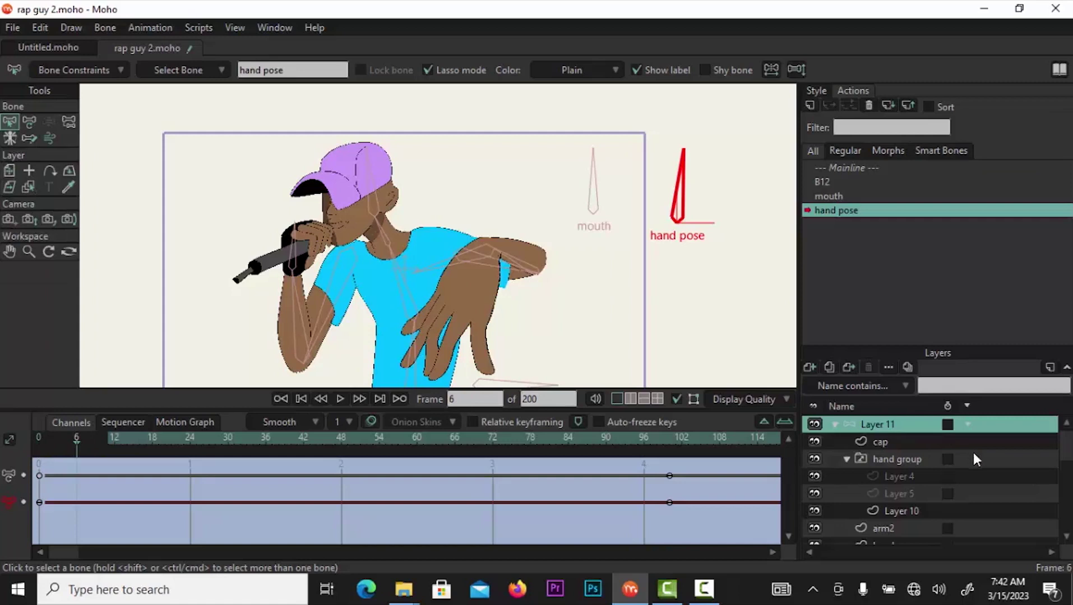
{"action": "left_click", "coordinate": [905, 461]}
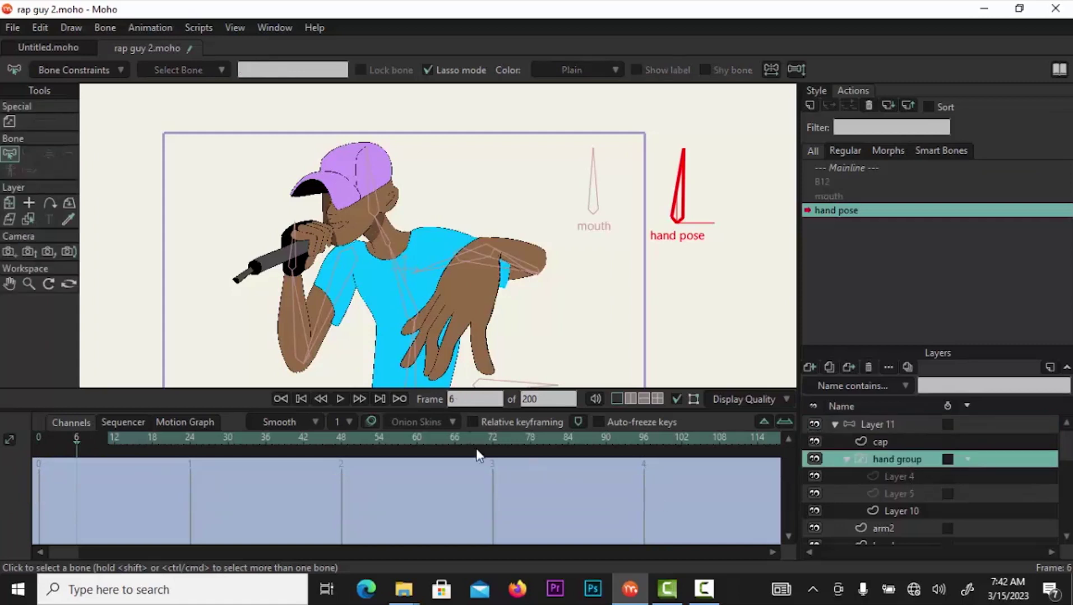
{"action": "key", "text": "ctrl+z"}
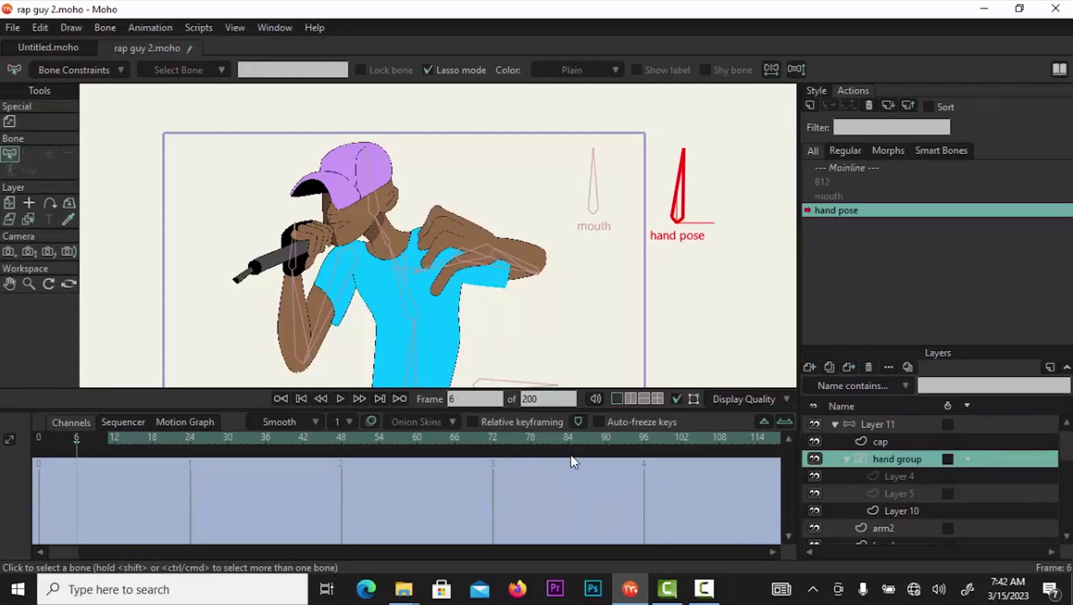
{"action": "left_click", "coordinate": [129, 439]}
{"action": "key", "text": "Up"}
{"action": "left_click", "coordinate": [175, 443]}
{"action": "key", "text": "Up"}
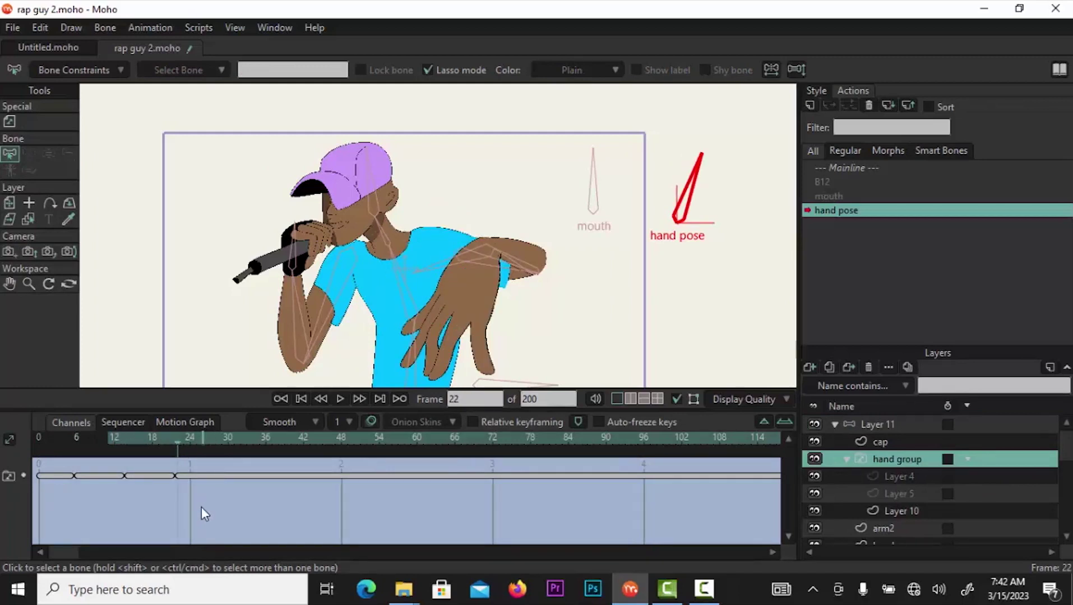
On the main timeline, key the hand pose dial upright at frame 1 and tilted progressively further clockwise at frames 6 and 12.
{"action": "mouse_move", "coordinate": [179, 441]}
{"action": "left_mouse_down"}
{"action": "mouse_move", "coordinate": [62, 475]}
{"action": "mouse_move", "coordinate": [161, 459]}
{"action": "mouse_move", "coordinate": [109, 480]}
{"action": "mouse_move", "coordinate": [162, 471]}
{"action": "mouse_move", "coordinate": [84, 489]}
{"action": "mouse_move", "coordinate": [96, 476]}
{"action": "mouse_move", "coordinate": [179, 462]}
{"action": "mouse_move", "coordinate": [77, 483]}
{"action": "mouse_move", "coordinate": [184, 455]}
{"action": "left_mouse_up"}
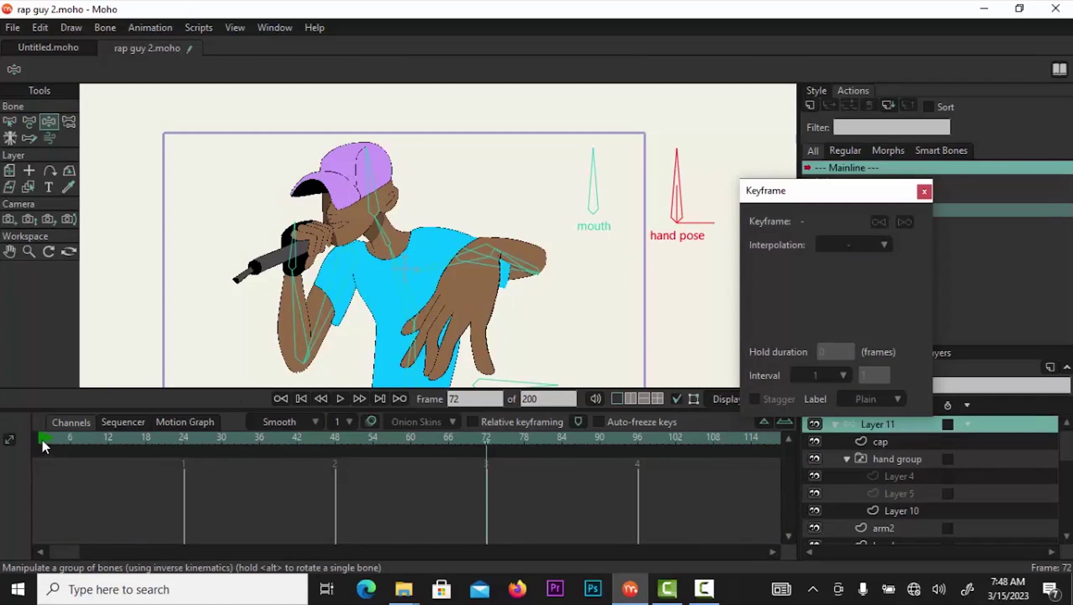
{"action": "left_click", "coordinate": [678, 183]}
{"action": "left_click", "coordinate": [307, 400]}
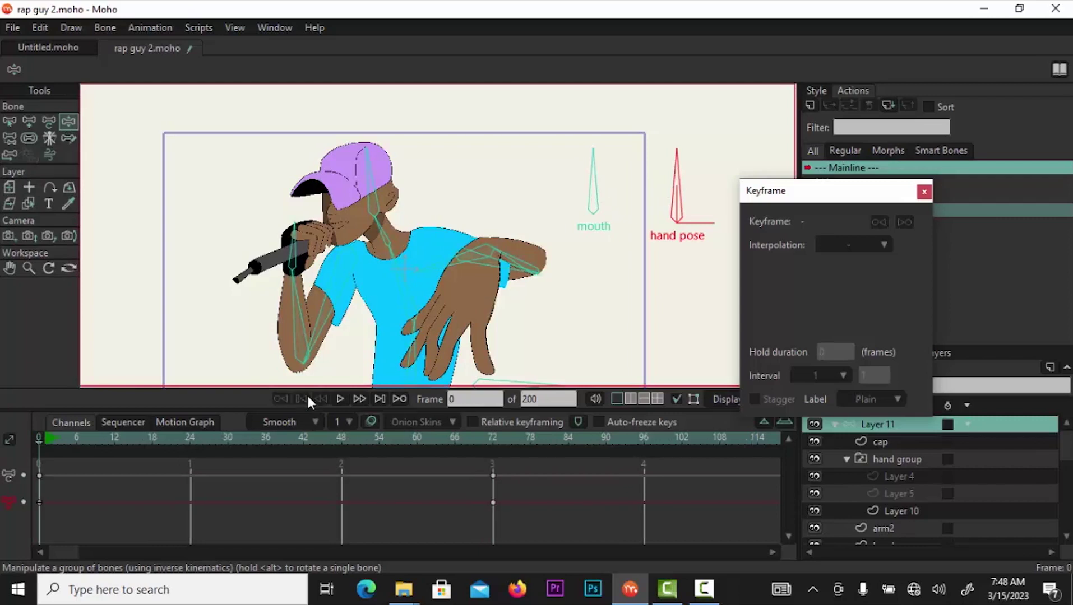
{"action": "left_click", "coordinate": [47, 443]}
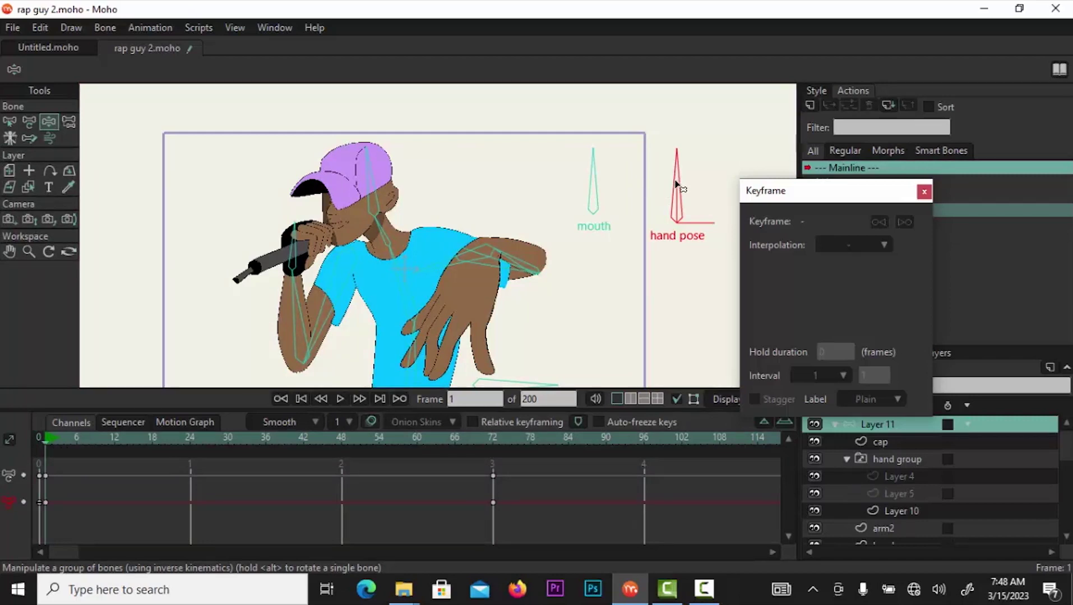
{"action": "left_click", "coordinate": [77, 441]}
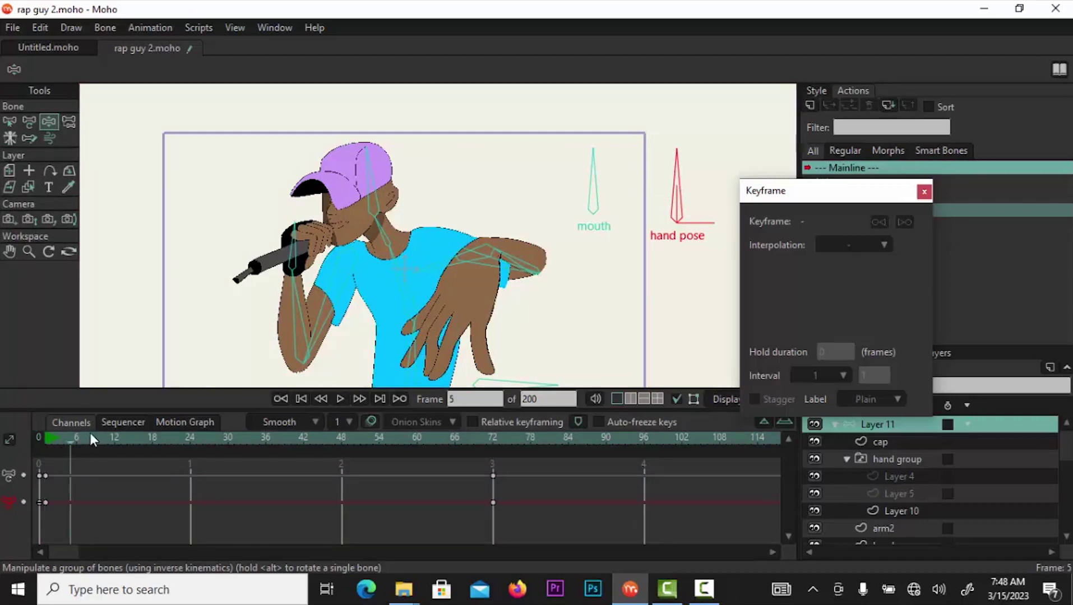
{"action": "left_click", "coordinate": [77, 441]}
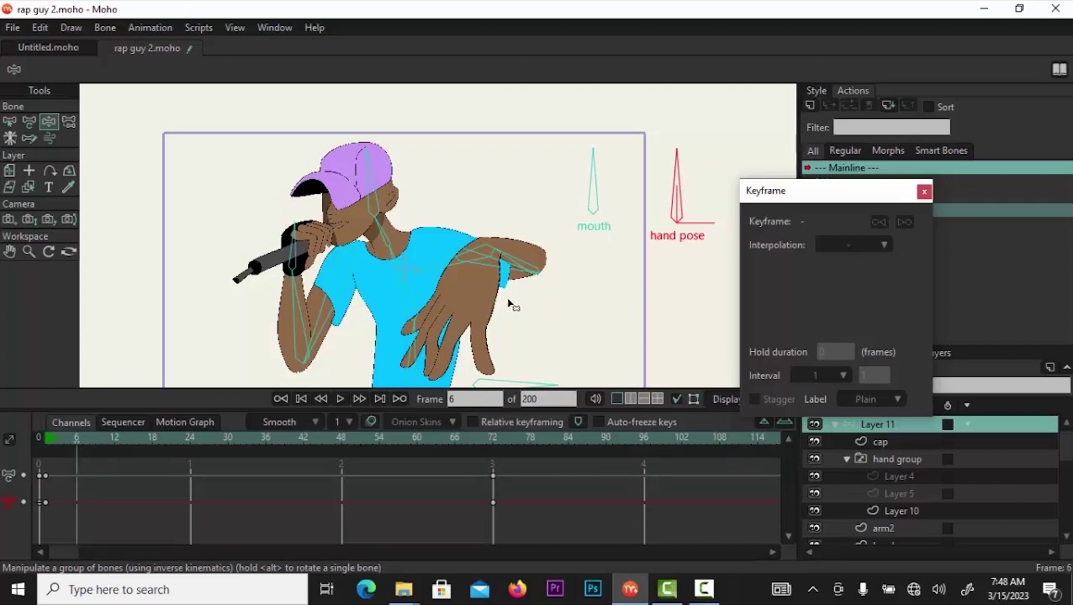
{"action": "left_click_drag", "start_coordinate": [678, 161], "coordinate": [688, 162]}
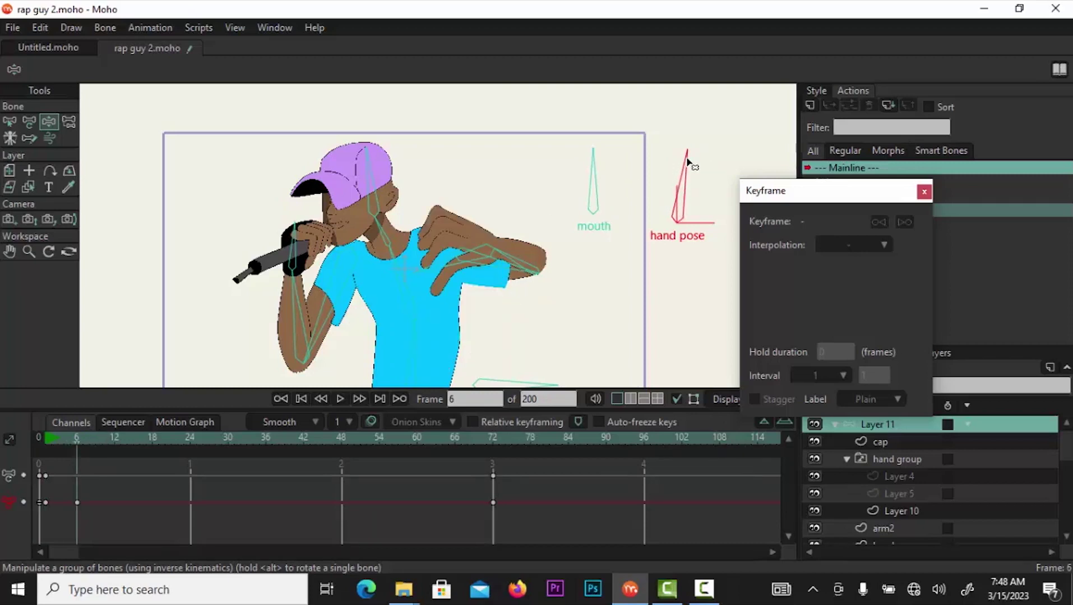
{"action": "left_click", "coordinate": [113, 437]}
{"action": "left_click_drag", "start_coordinate": [691, 164], "coordinate": [702, 172]}
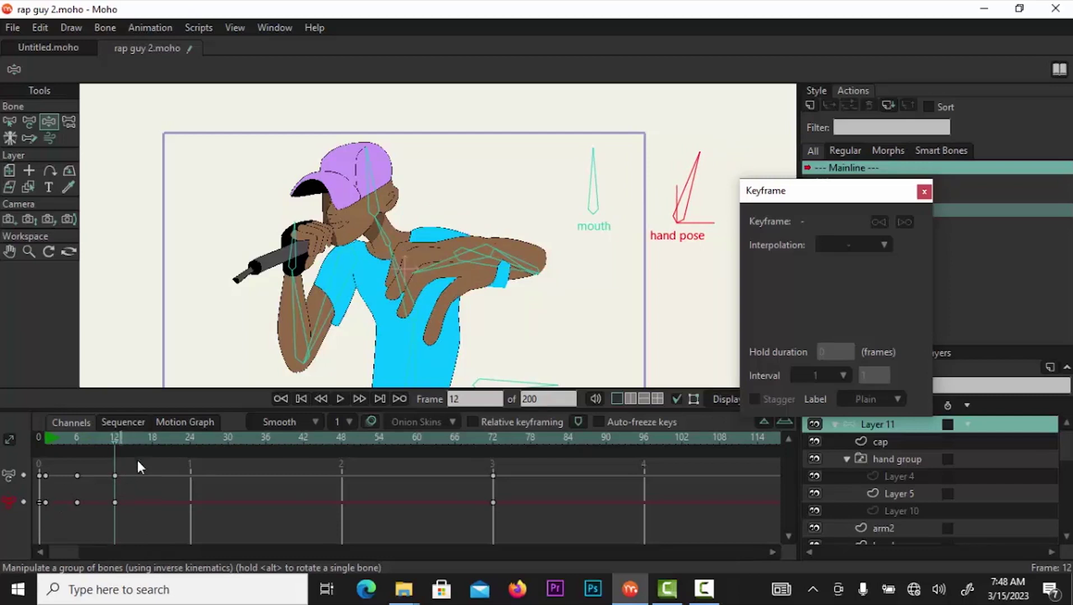
Make the hand pose dial's frame 12 keys cycle back to frame 1, and play the animation.
{"action": "left_click_drag", "start_coordinate": [135, 466], "coordinate": [115, 504]}
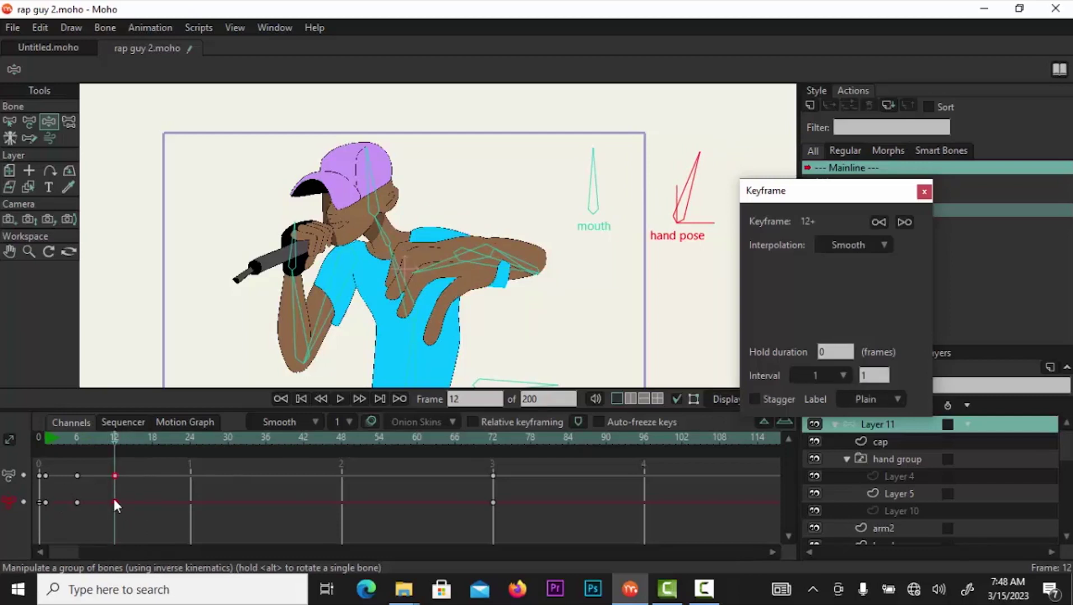
{"action": "right_click", "coordinate": [114, 499]}
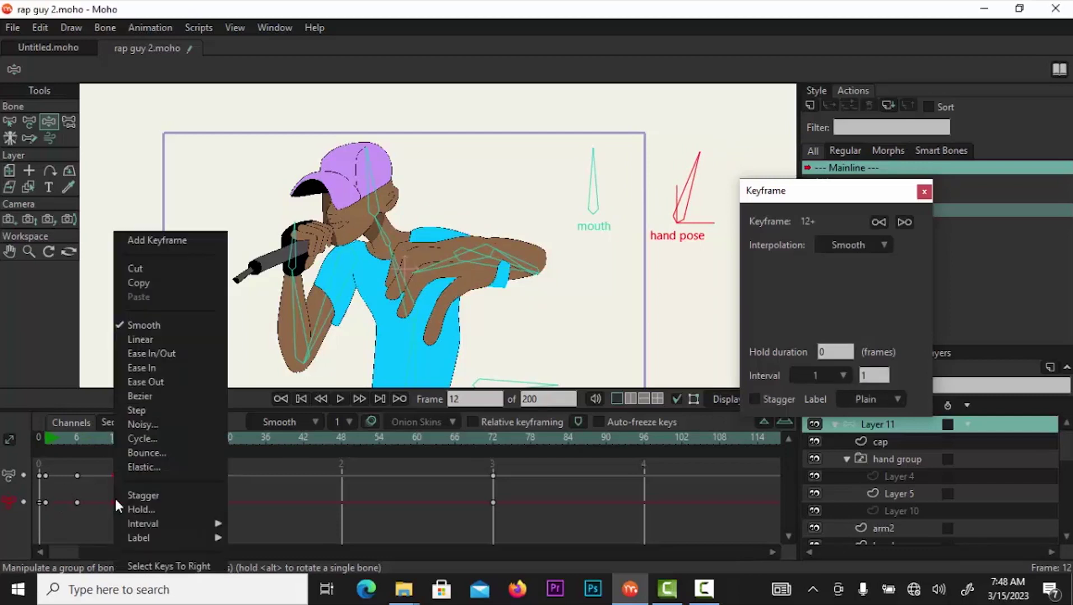
{"action": "left_click", "coordinate": [154, 438]}
{"action": "left_click", "coordinate": [340, 397]}
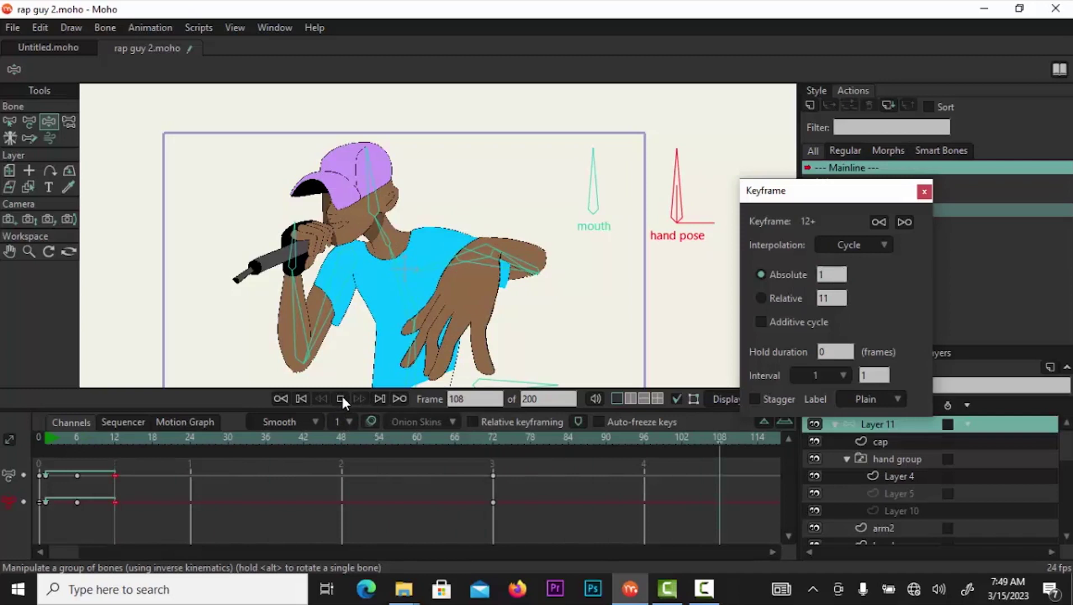
{"action": "left_click", "coordinate": [340, 397]}
{"action": "left_click", "coordinate": [301, 399]}
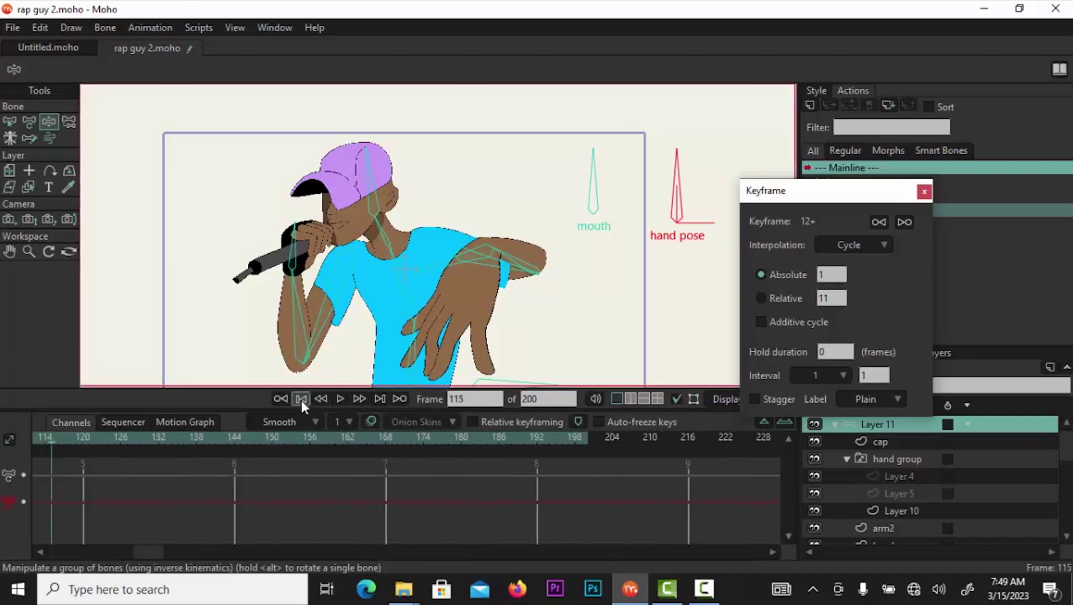
Delete the leftover keys at frame 72 and play the hand pose loop from the start.
{"action": "left_click_drag", "start_coordinate": [512, 458], "coordinate": [464, 535]}
{"action": "key", "text": "Delete"}
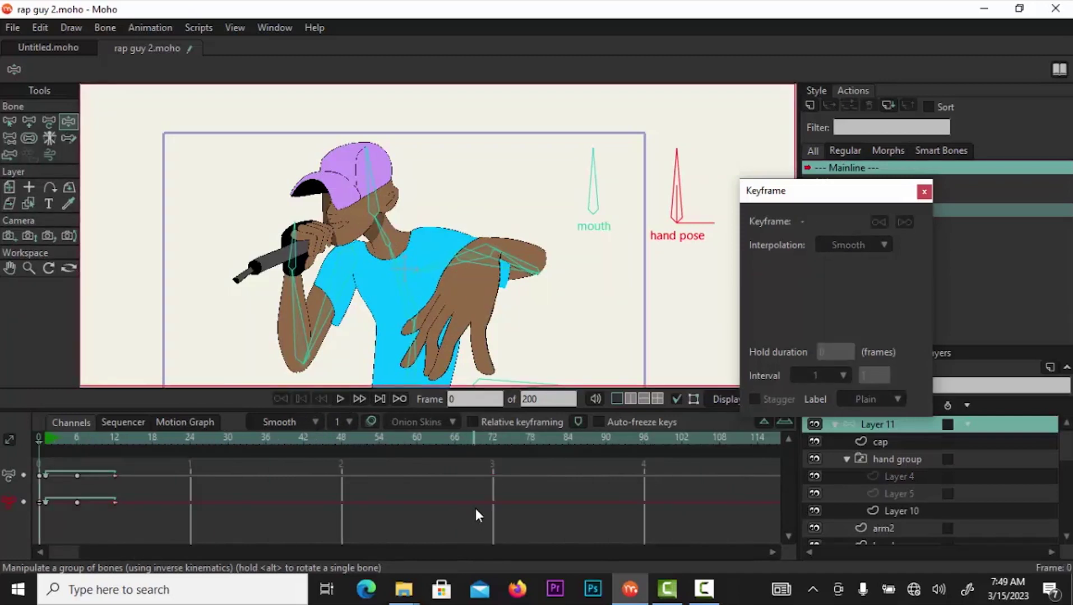
{"action": "left_click", "coordinate": [340, 399]}
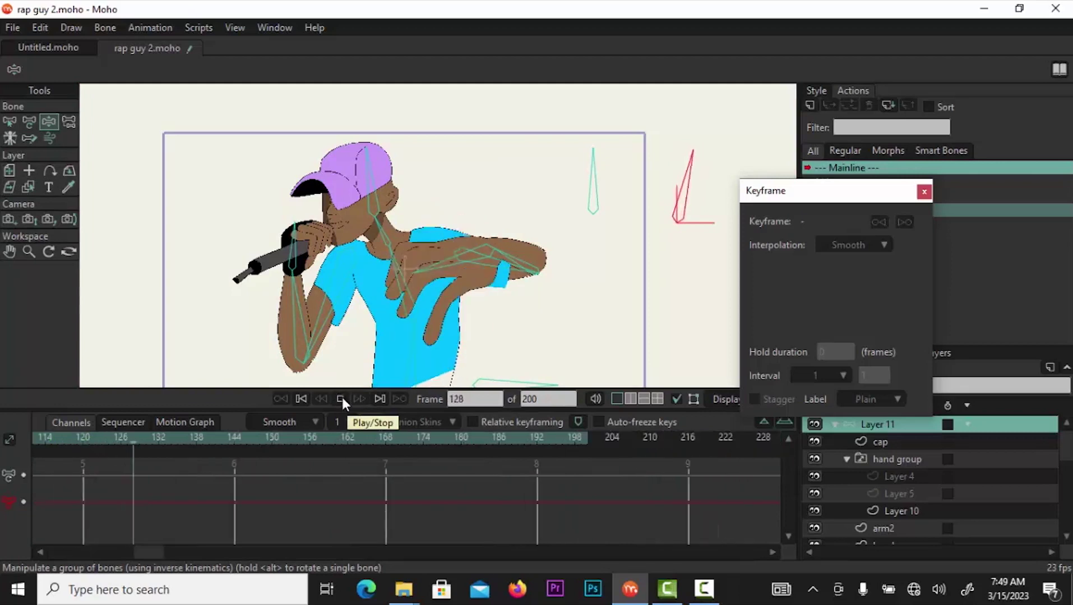
{"action": "left_click", "coordinate": [338, 398]}
{"action": "left_click", "coordinate": [305, 399]}
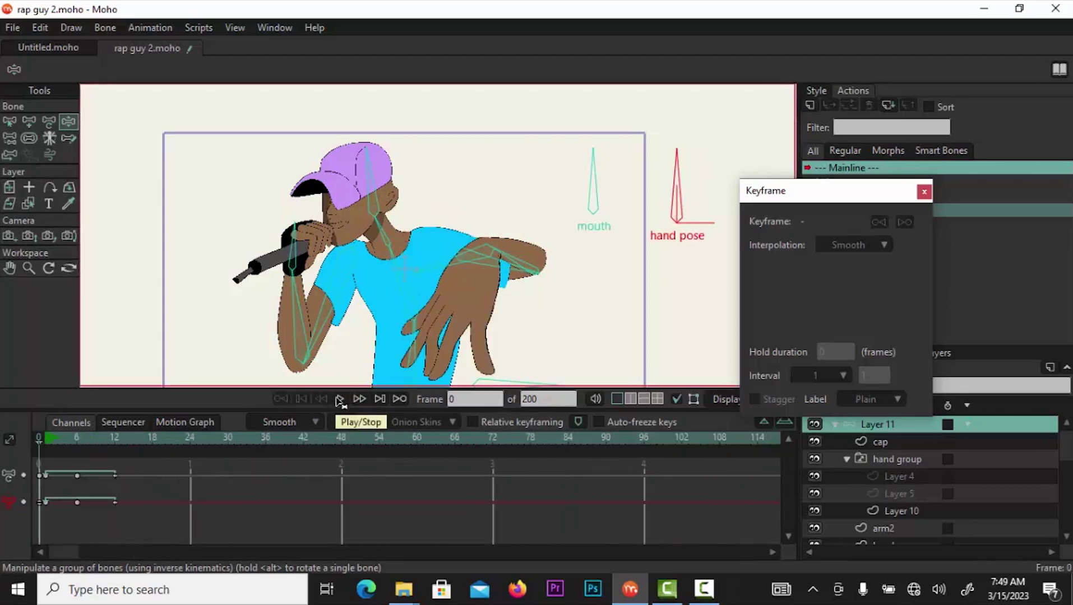
Retime the hand pose loop by moving its middle keys to frame 7 and its cycle keys to frame 13, and preview it.
{"action": "left_click_drag", "start_coordinate": [114, 503], "coordinate": [117, 498]}
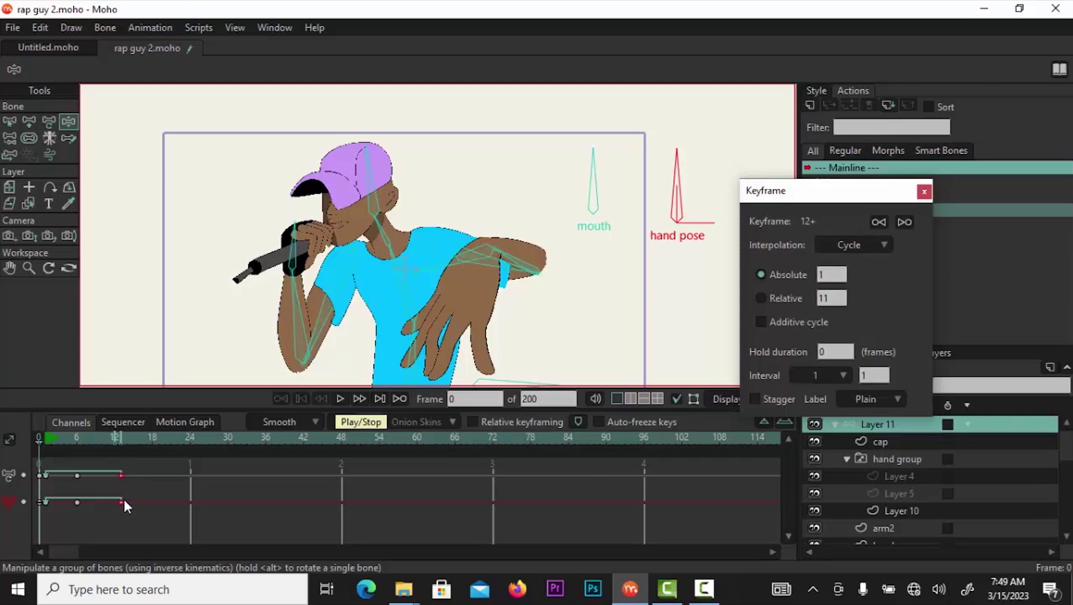
{"action": "left_click_drag", "start_coordinate": [77, 502], "coordinate": [84, 503]}
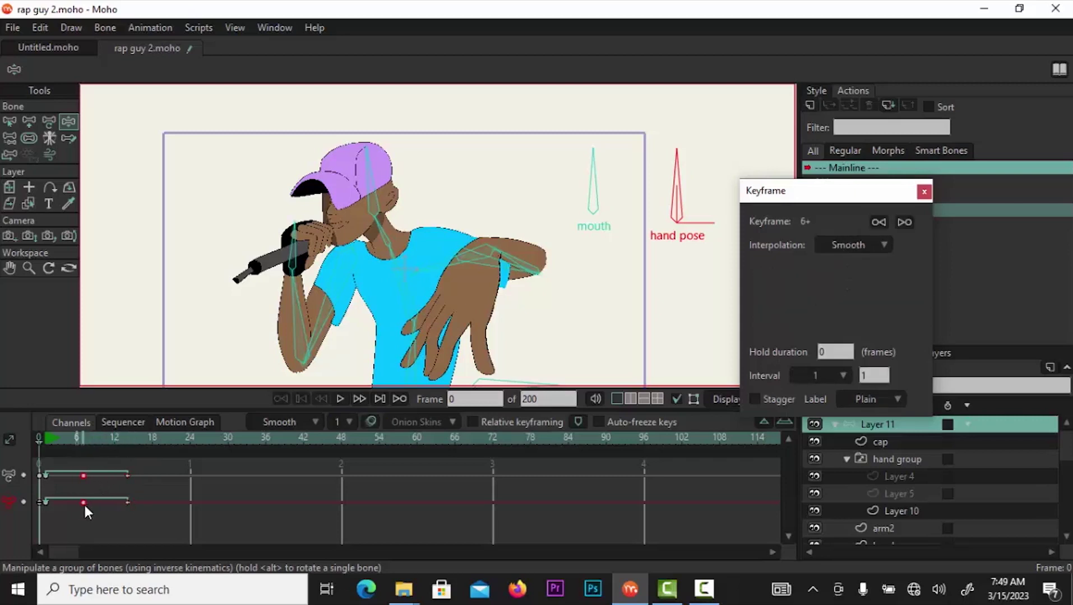
{"action": "left_click", "coordinate": [339, 398]}
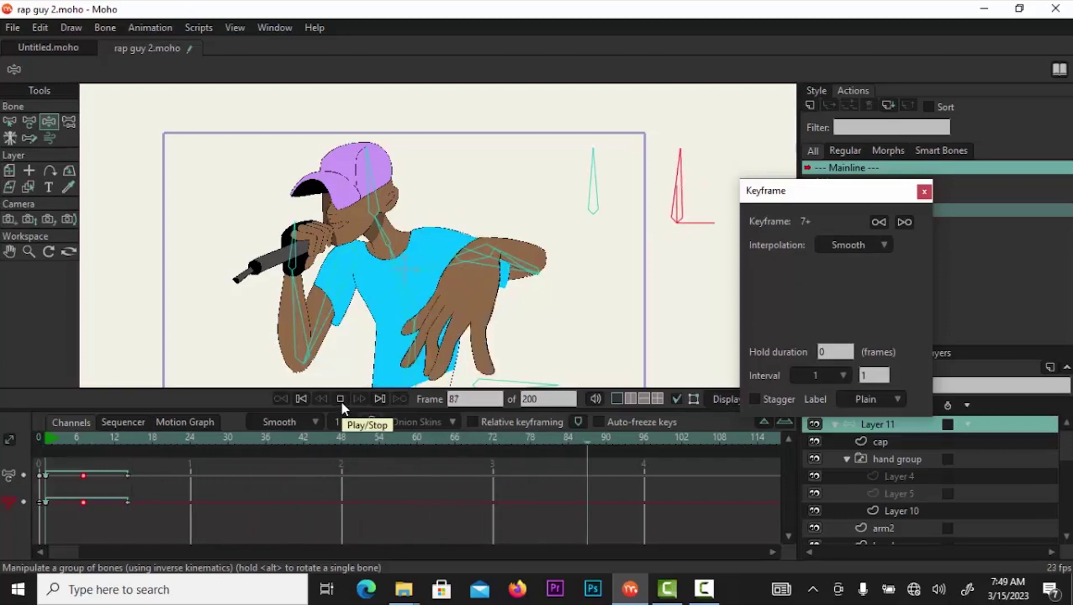
{"action": "left_click", "coordinate": [340, 398]}
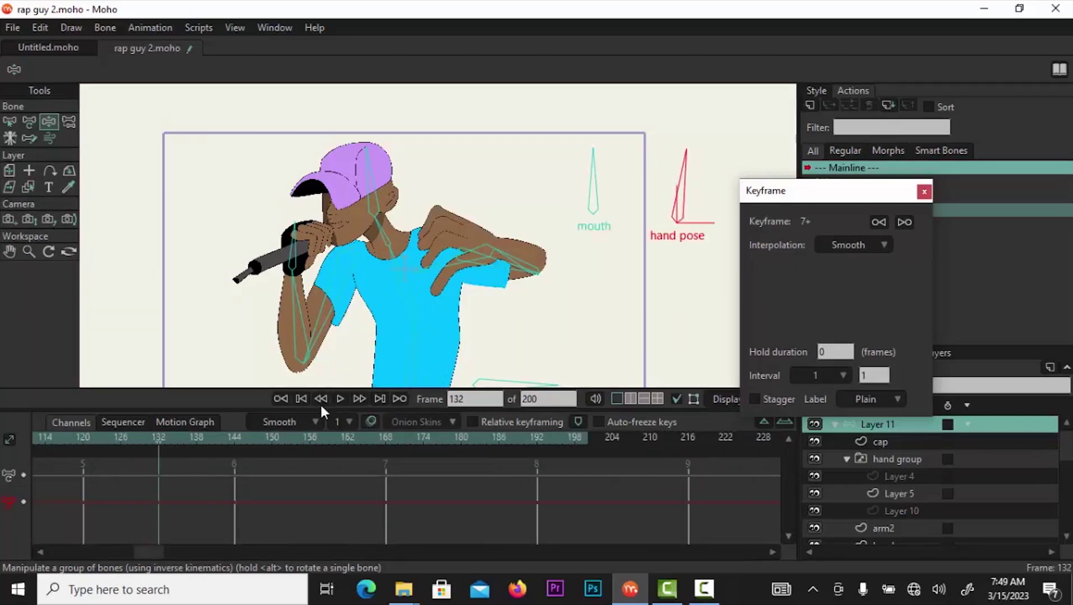
{"action": "left_click", "coordinate": [306, 400]}
{"action": "left_click_drag", "start_coordinate": [135, 468], "coordinate": [120, 499]}
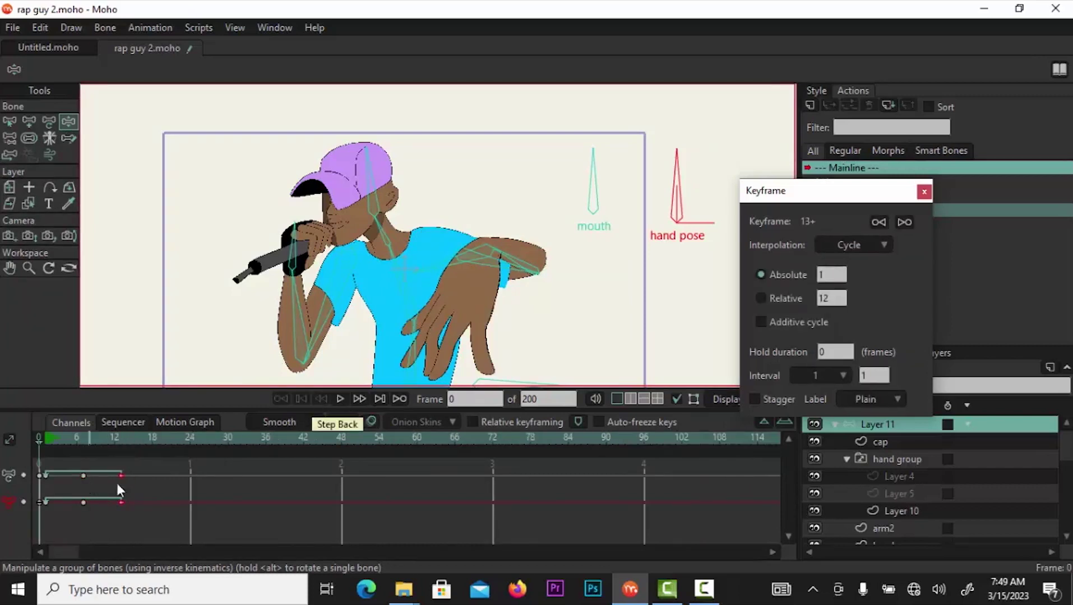
Rotate the microphone hand's bone toward the face at frame 8 and back away from it at frame 13.
{"action": "left_click", "coordinate": [293, 264]}
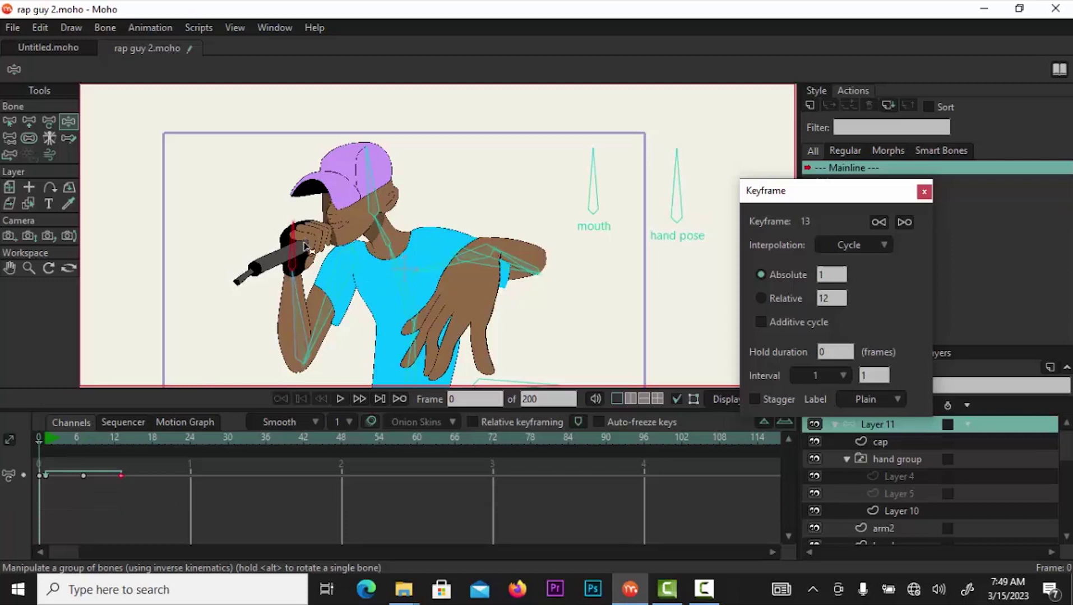
{"action": "left_click", "coordinate": [51, 439]}
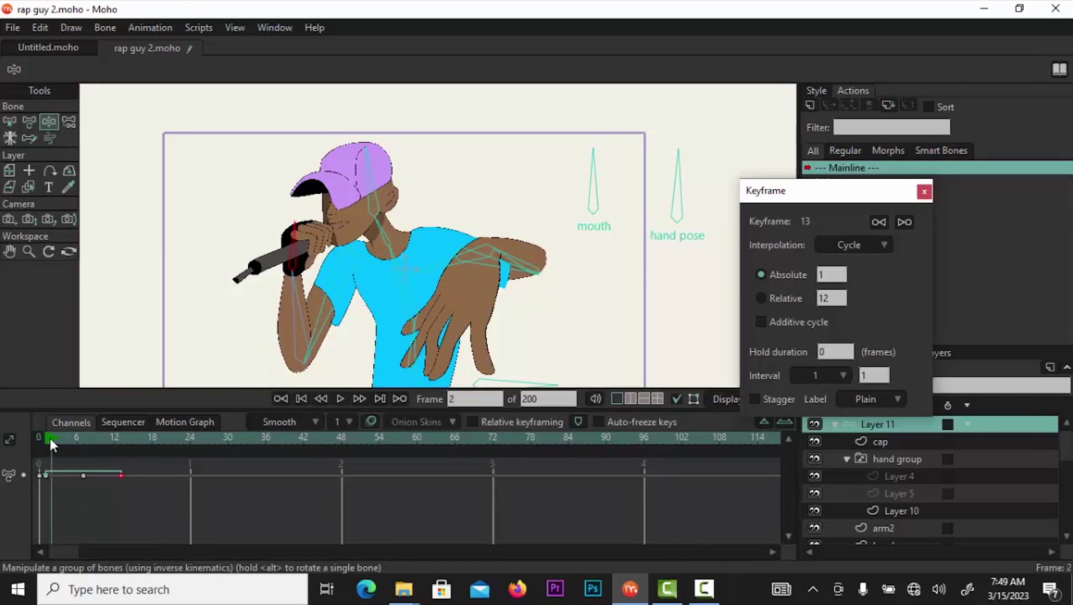
{"action": "left_click", "coordinate": [78, 438]}
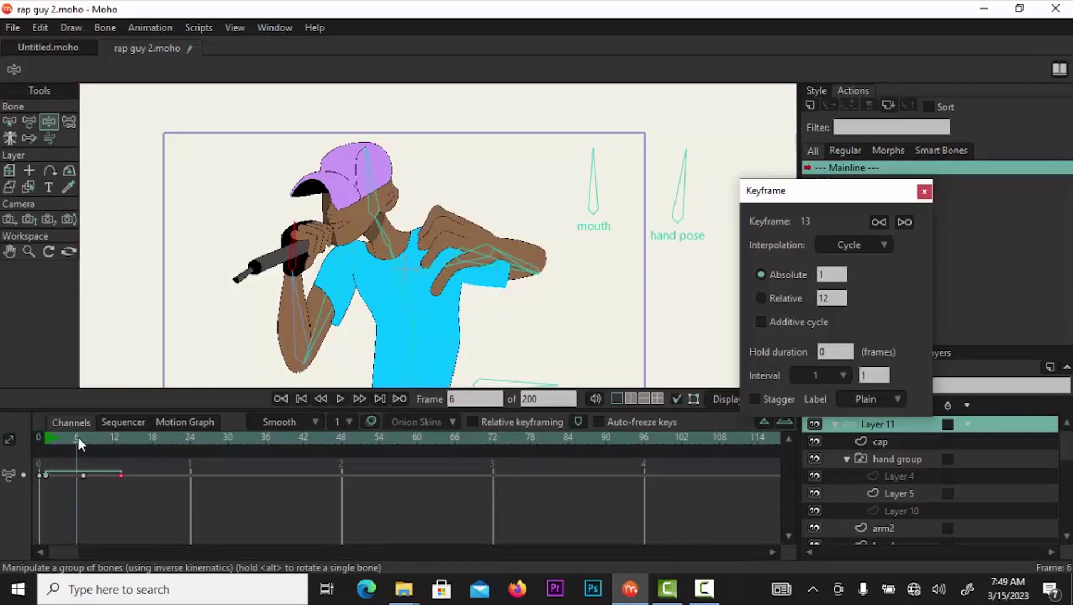
{"action": "left_click", "coordinate": [90, 437]}
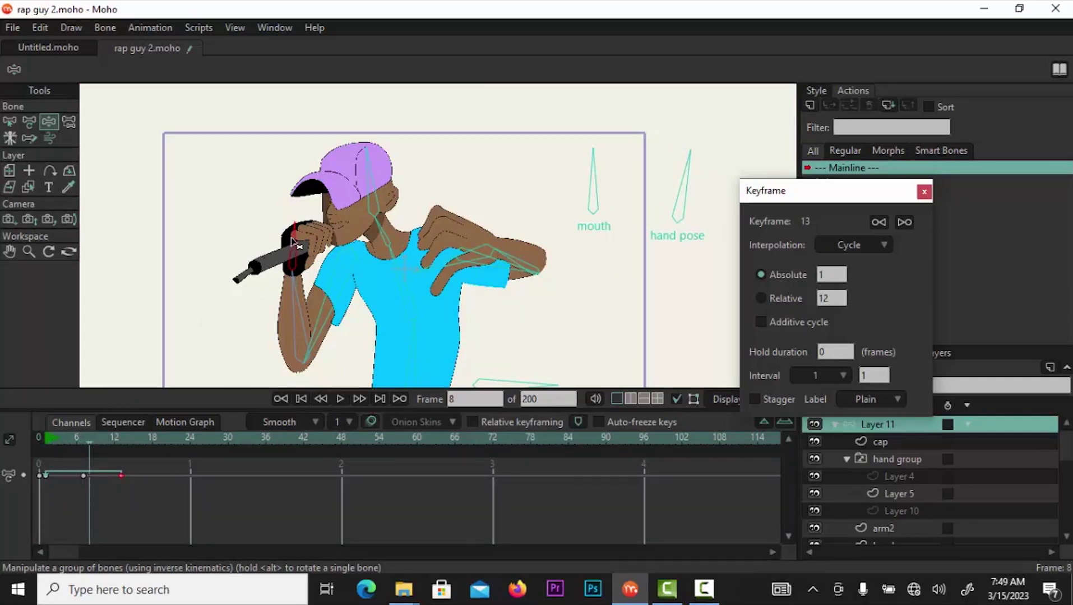
{"action": "mouse_move", "coordinate": [292, 242]}
{"action": "left_mouse_down"}
{"action": "mouse_move", "coordinate": [301, 239]}
{"action": "mouse_move", "coordinate": [287, 262]}
{"action": "left_mouse_up"}
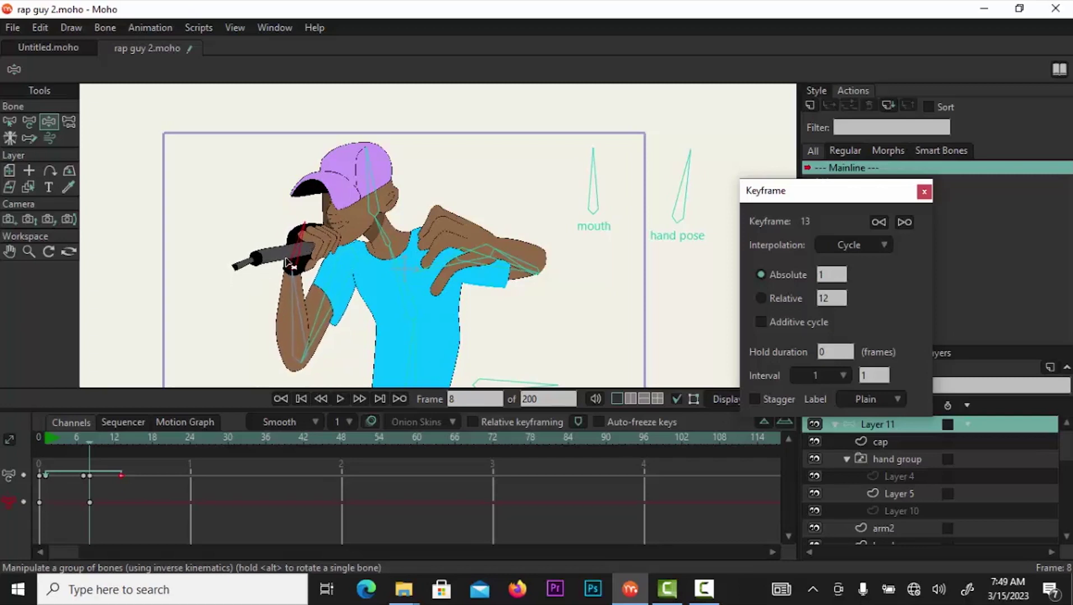
{"action": "left_click", "coordinate": [122, 440]}
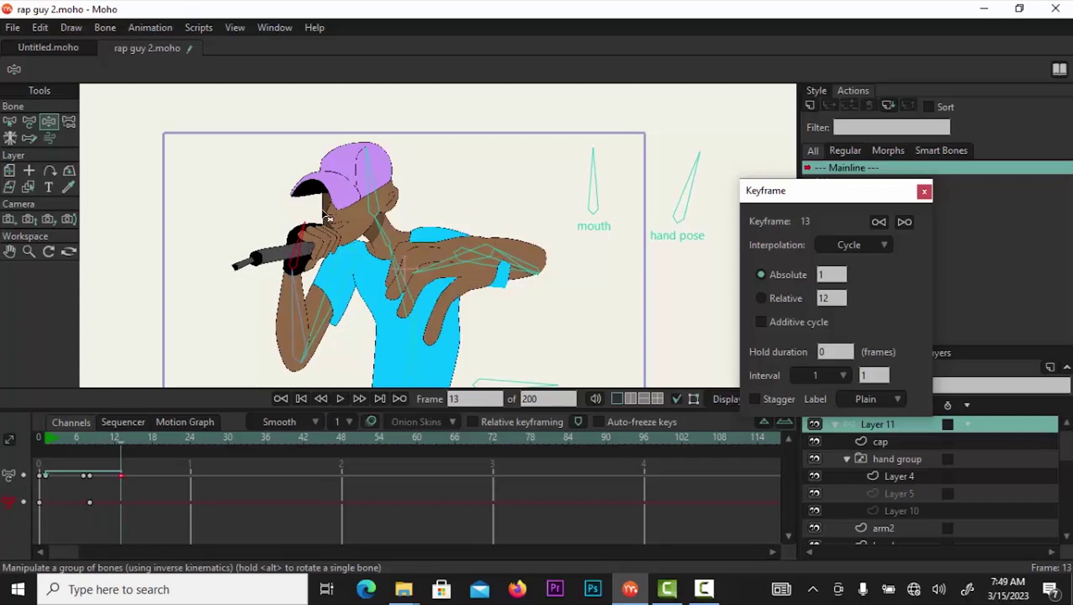
{"action": "left_click_drag", "start_coordinate": [308, 234], "coordinate": [294, 232]}
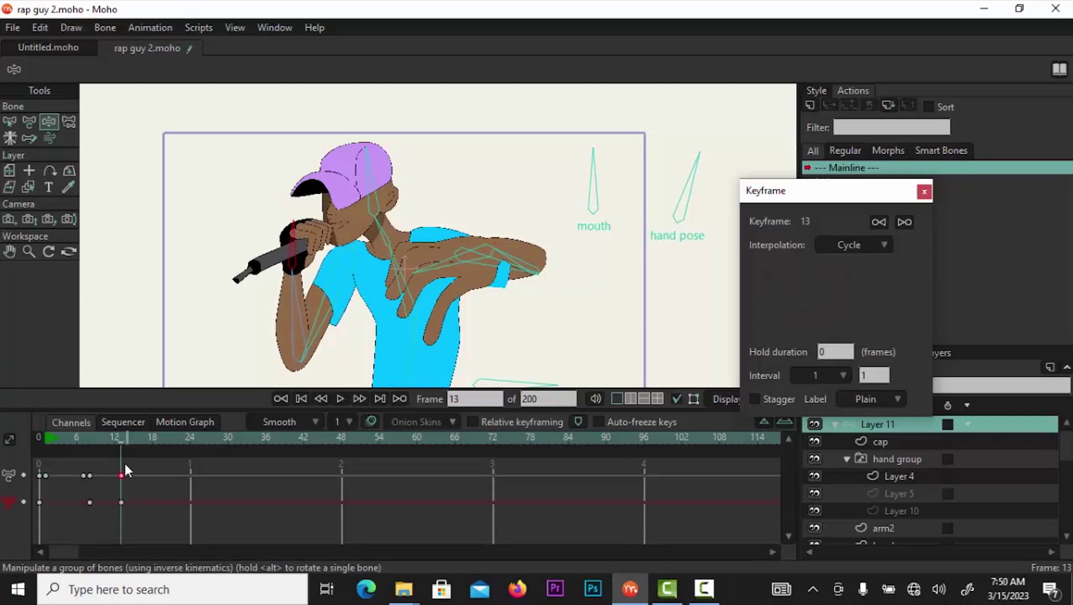
Make the microphone hand bone's frame 13 key cycle back to frame 1, and preview the looping motion.
{"action": "mouse_move", "coordinate": [119, 449]}
{"action": "left_mouse_down"}
{"action": "mouse_move", "coordinate": [45, 464]}
{"action": "mouse_move", "coordinate": [120, 444]}
{"action": "left_mouse_up"}
{"action": "left_click", "coordinate": [121, 503]}
{"action": "right_click", "coordinate": [120, 503]}
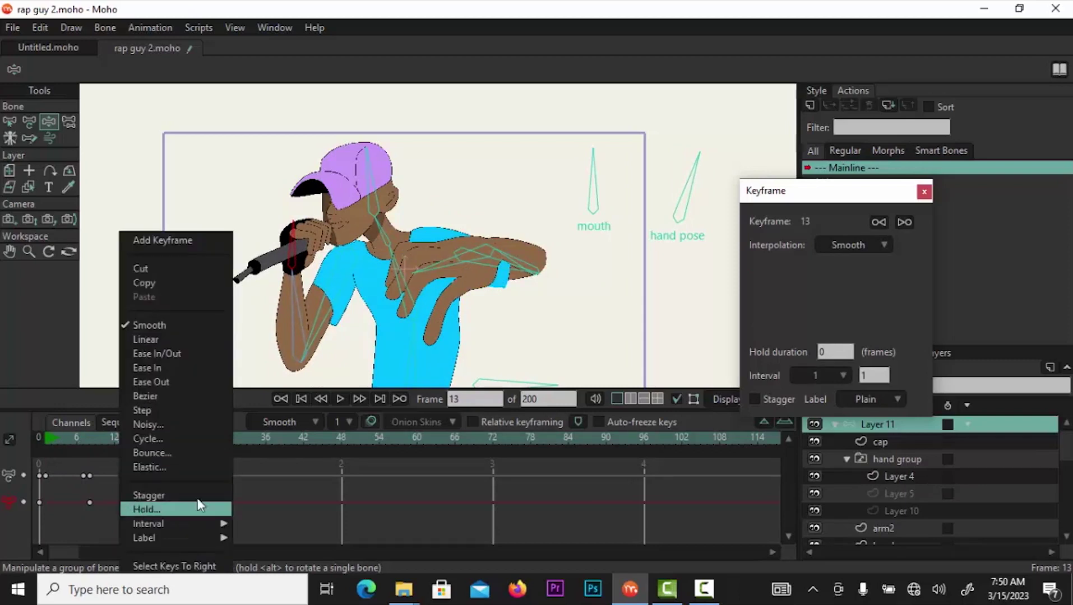
{"action": "left_click", "coordinate": [200, 438]}
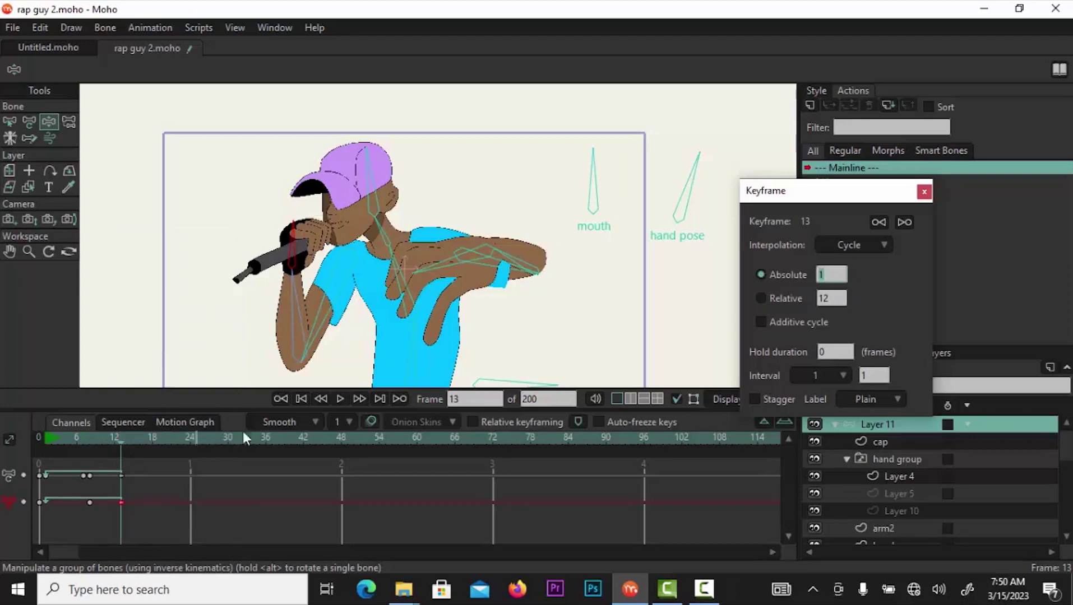
{"action": "left_click", "coordinate": [339, 399]}
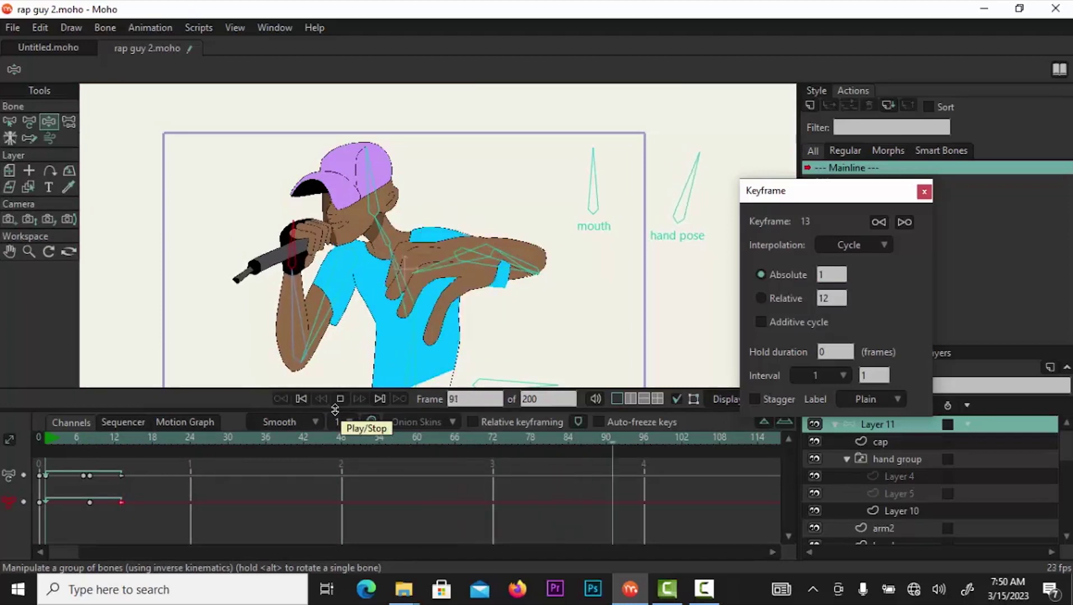
{"action": "left_click", "coordinate": [302, 399]}
{"action": "left_click", "coordinate": [340, 399]}
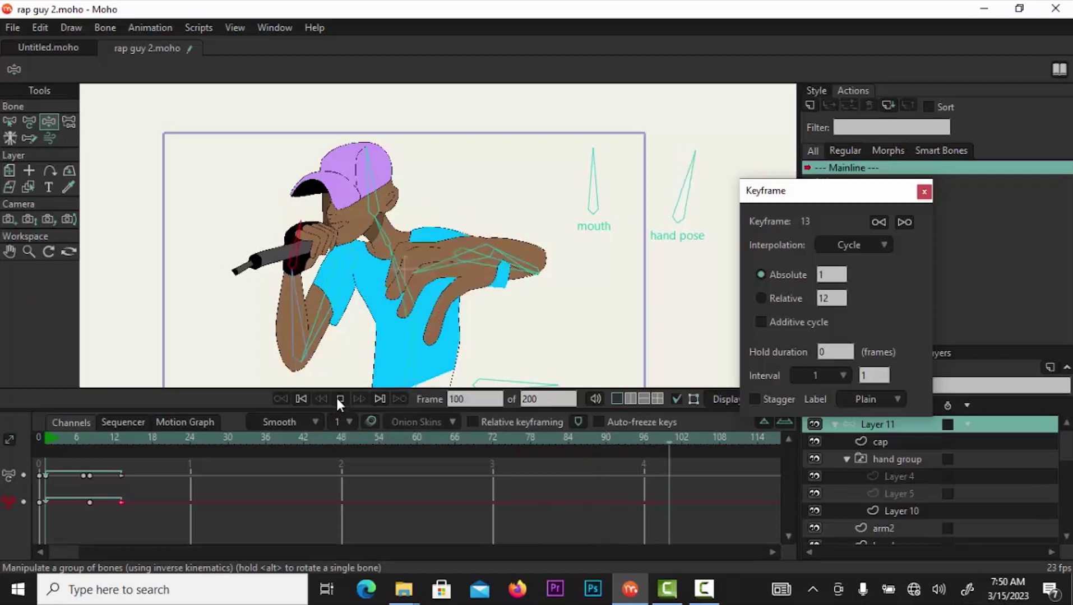
{"action": "left_click", "coordinate": [304, 398]}
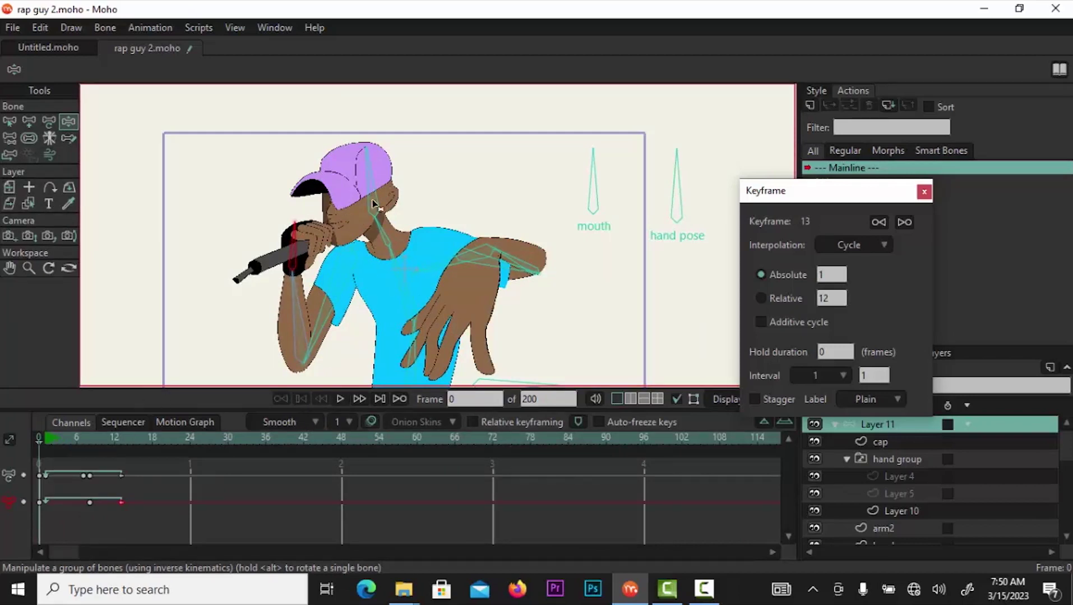
Tilt the head bone slightly back at frame 7 and forward at frame 13.
{"action": "left_click_drag", "start_coordinate": [79, 435], "coordinate": [81, 435]}
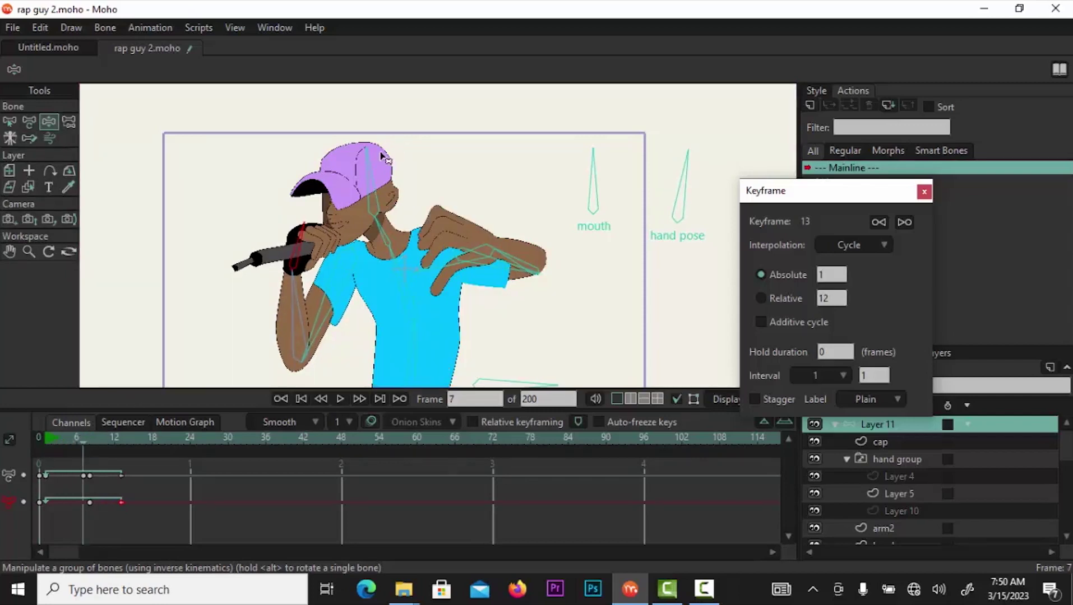
{"action": "left_click_drag", "start_coordinate": [370, 159], "coordinate": [376, 154]}
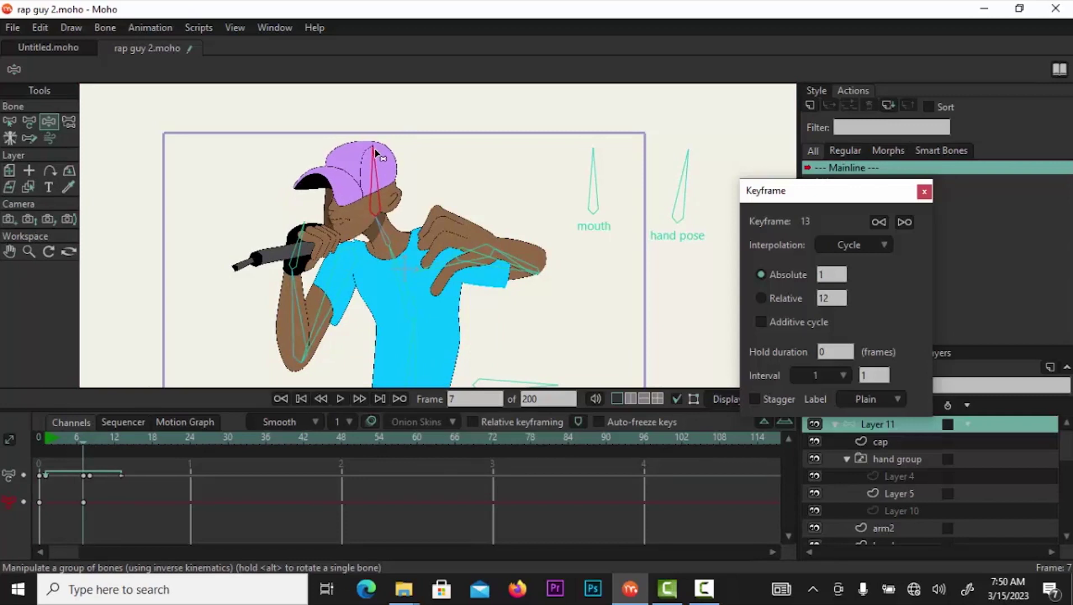
{"action": "left_click", "coordinate": [119, 438]}
{"action": "left_click_drag", "start_coordinate": [374, 158], "coordinate": [360, 170]}
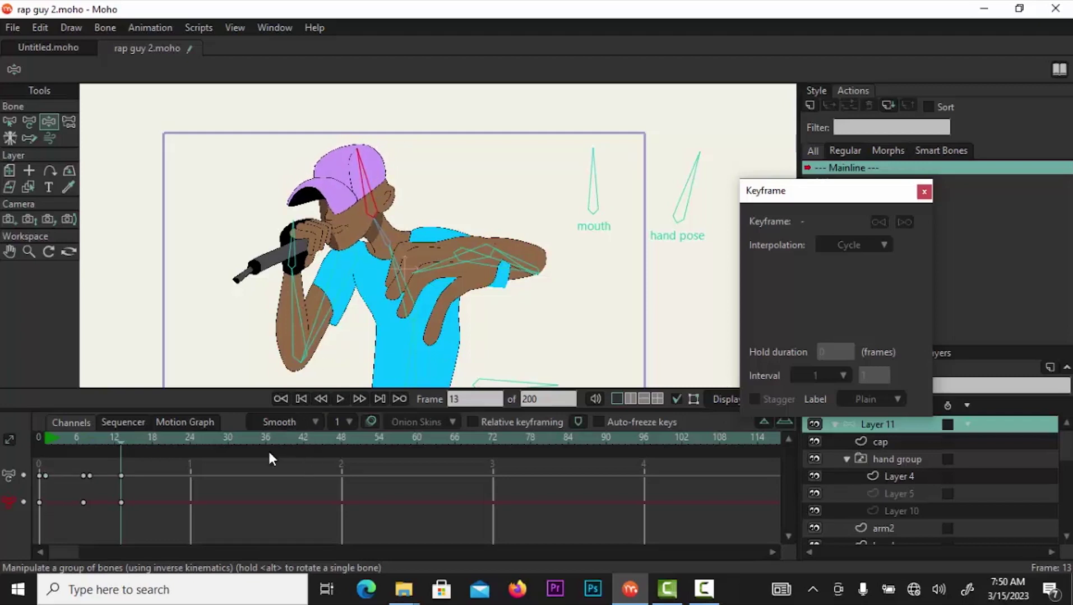
Make the head bone's frame 13 key cycle back to frame 1, and preview the looping head motion.
{"action": "left_click", "coordinate": [121, 502]}
{"action": "right_click", "coordinate": [122, 498]}
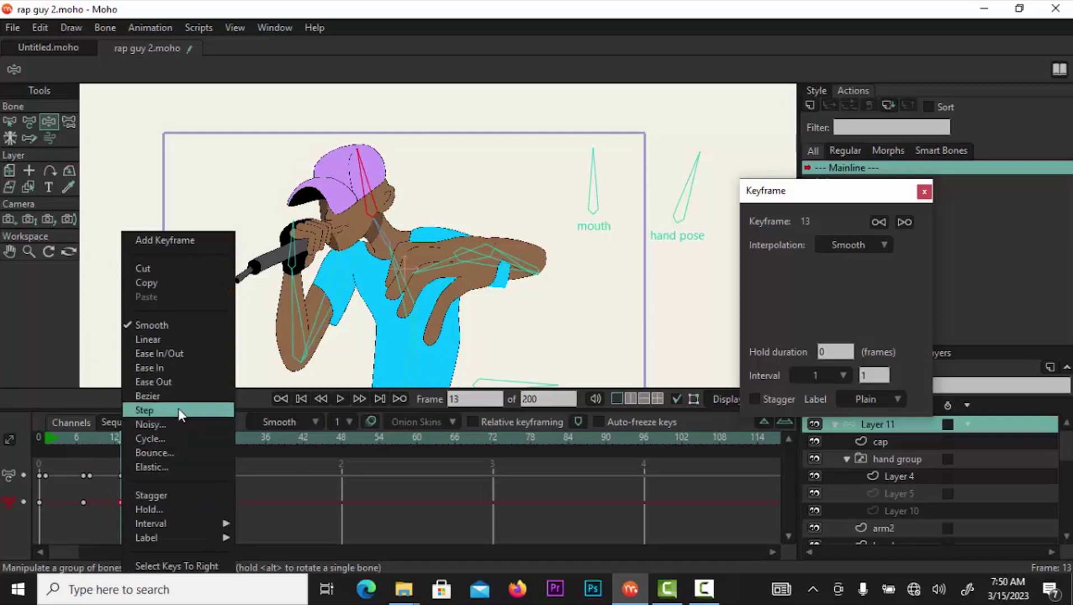
{"action": "left_click", "coordinate": [177, 436]}
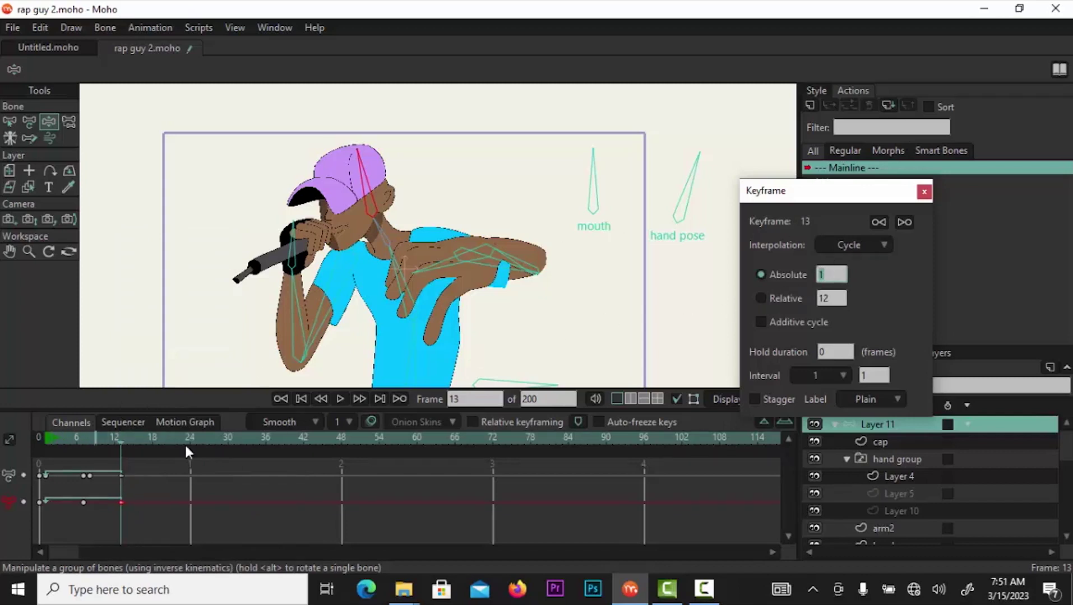
{"action": "left_click", "coordinate": [341, 398]}
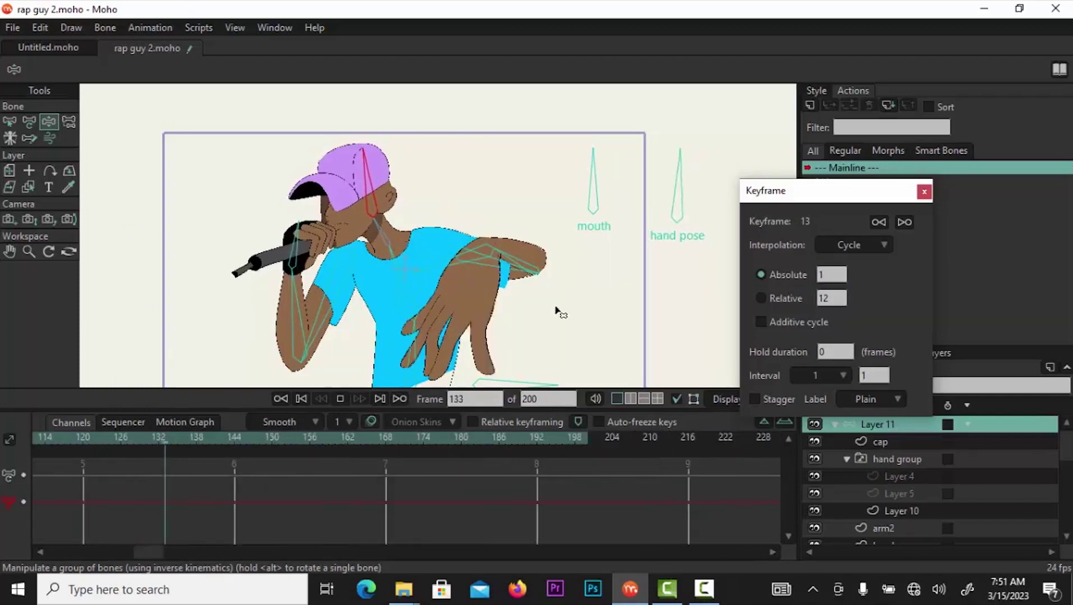
{"action": "scroll", "coordinate": [559, 314], "scroll_direction": "down", "scroll_amount": 2}
{"action": "left_click_drag", "start_coordinate": [575, 305], "coordinate": [541, 257]}
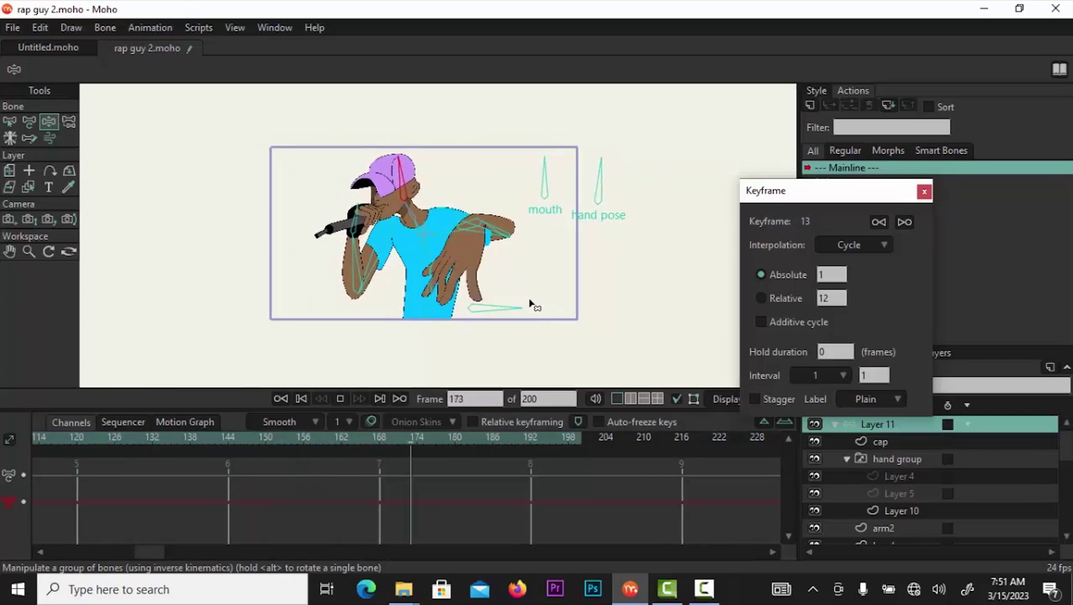
{"action": "scroll", "coordinate": [531, 295], "scroll_direction": "up", "scroll_amount": 3}
{"action": "left_click_drag", "start_coordinate": [527, 292], "coordinate": [589, 331]}
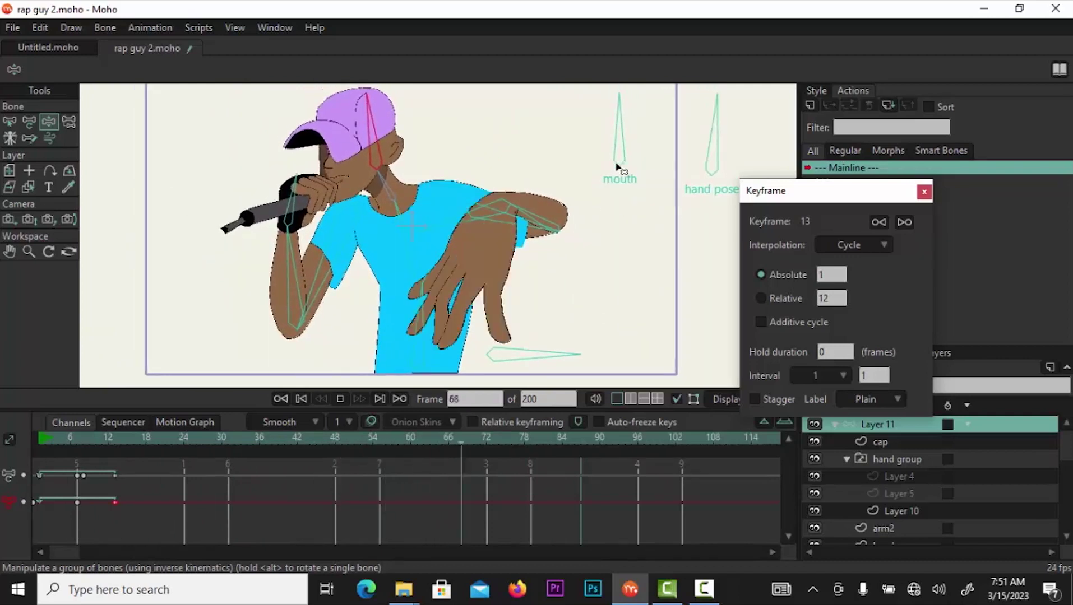
{"action": "left_click", "coordinate": [341, 399]}
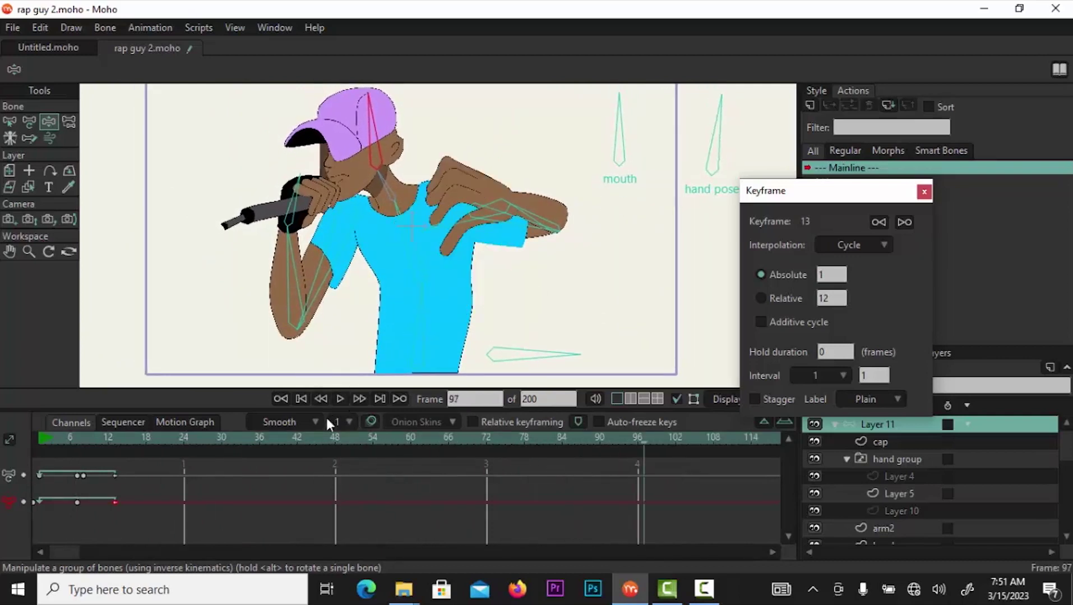
Rotate the mouth dial bone slightly clockwise at frame 5 and further clockwise at frame 8 to change the mouth shapes.
{"action": "left_click", "coordinate": [304, 397]}
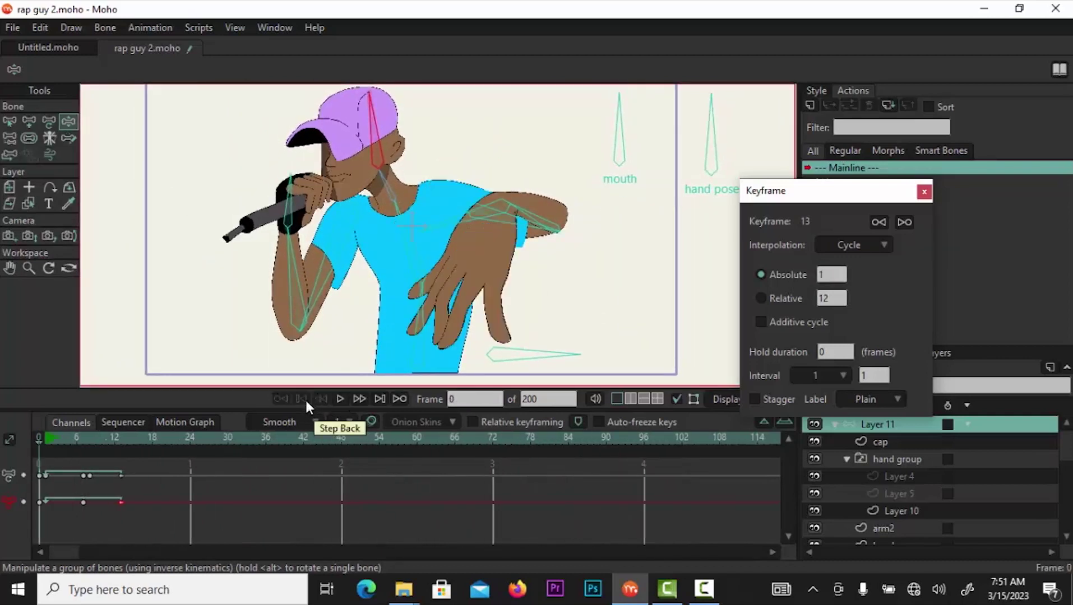
{"action": "left_click", "coordinate": [620, 154]}
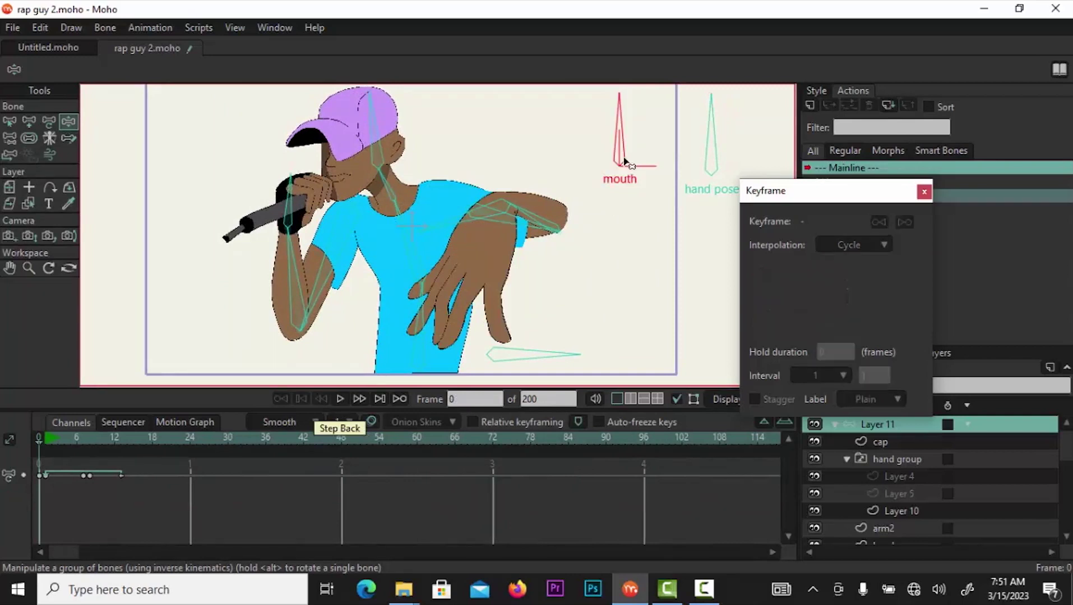
{"action": "left_click", "coordinate": [66, 439]}
{"action": "left_click", "coordinate": [70, 437]}
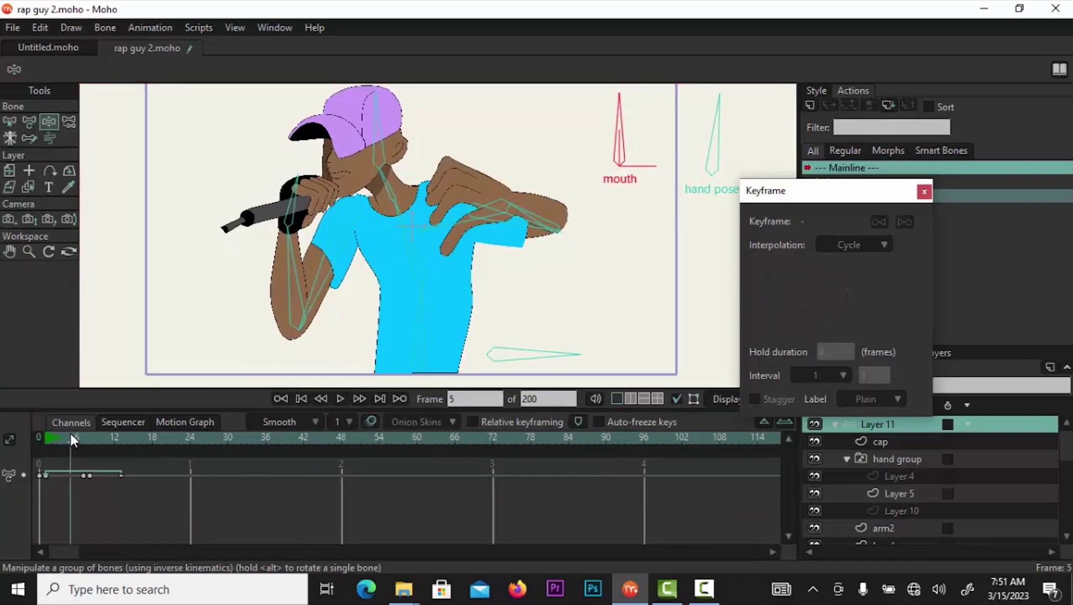
{"action": "left_click_drag", "start_coordinate": [624, 107], "coordinate": [632, 110]}
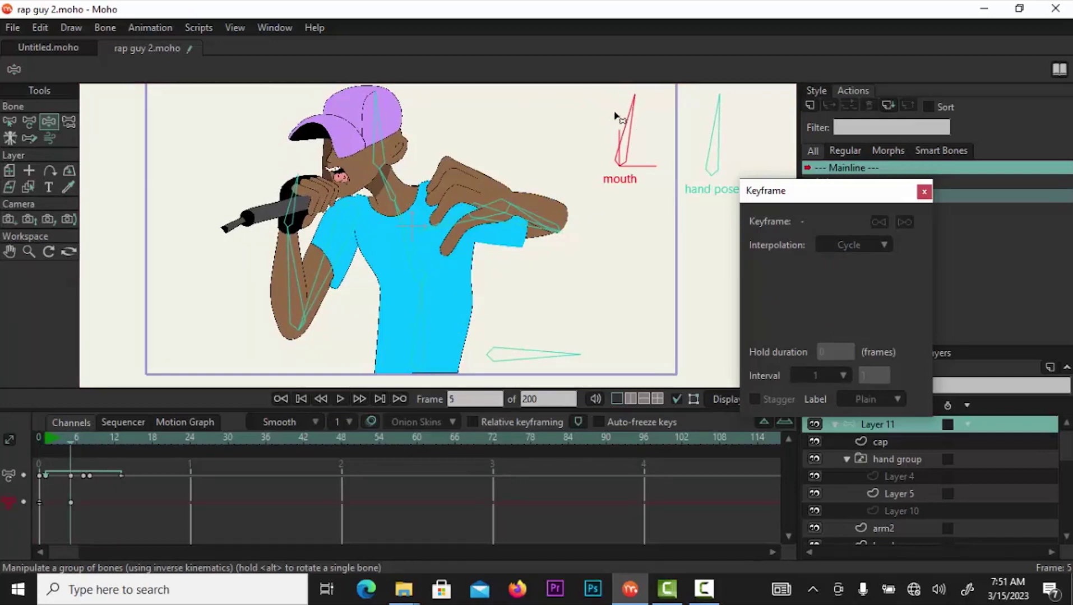
{"action": "left_click", "coordinate": [88, 437]}
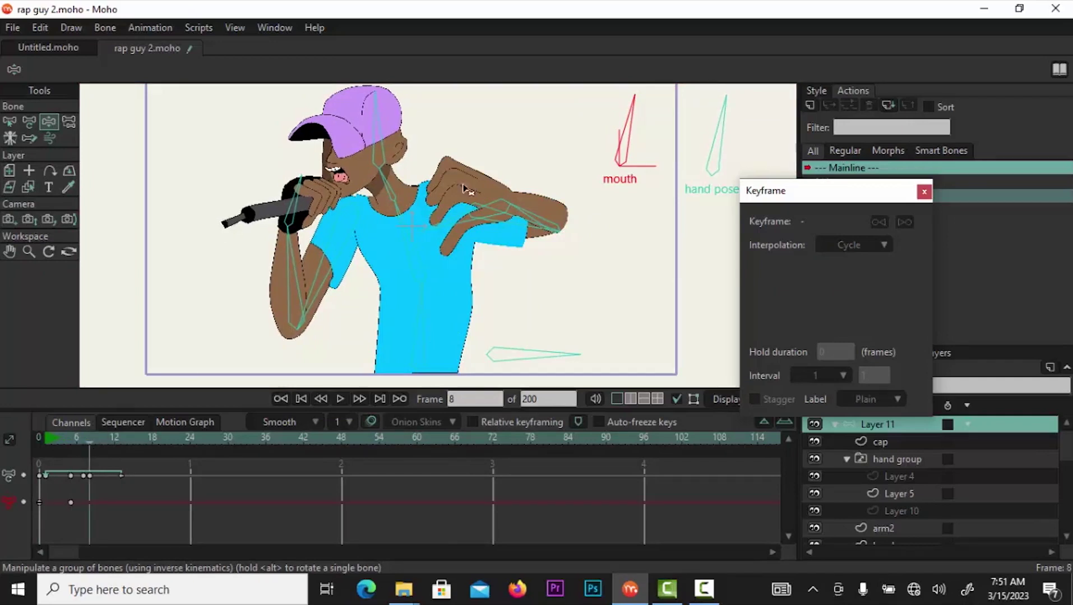
{"action": "left_click_drag", "start_coordinate": [632, 113], "coordinate": [645, 119]}
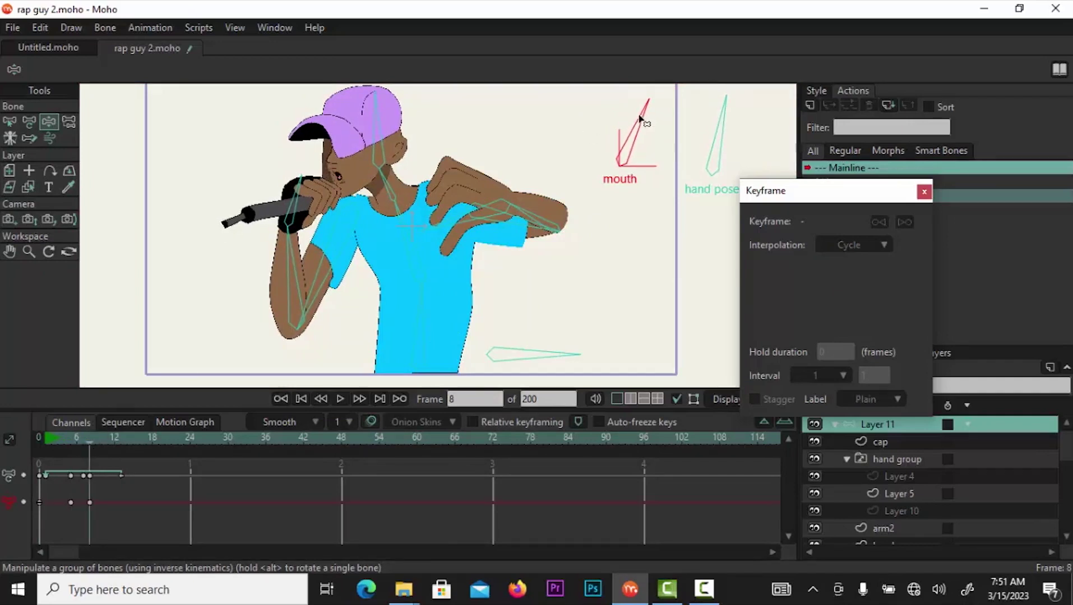
Rotate the mouth dial bone further clockwise at frame 11 and partway back at frame 14.
{"action": "left_click", "coordinate": [108, 436]}
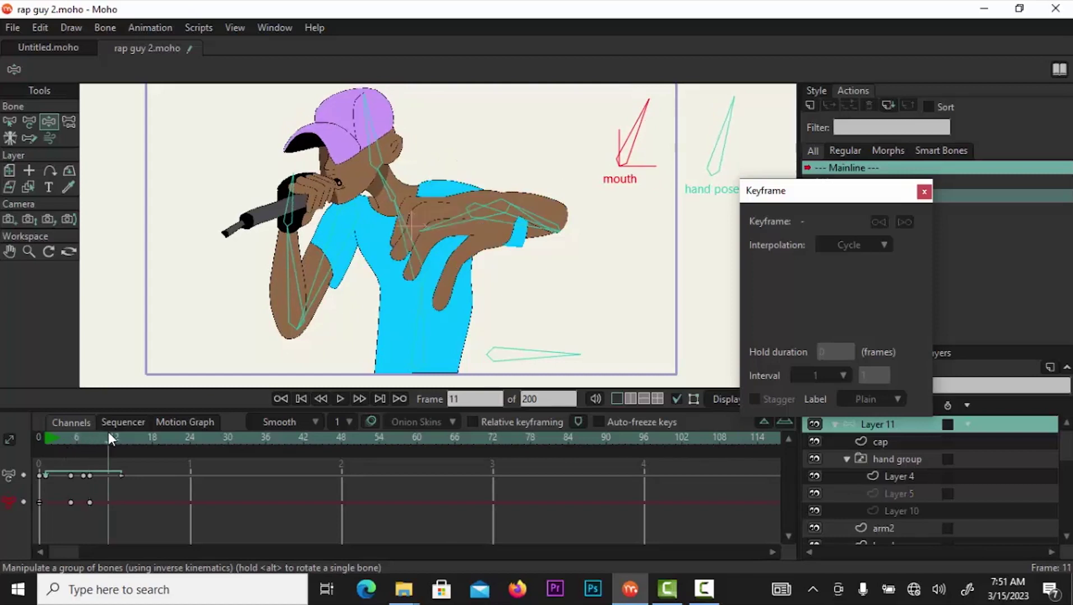
{"action": "left_click_drag", "start_coordinate": [645, 114], "coordinate": [653, 122]}
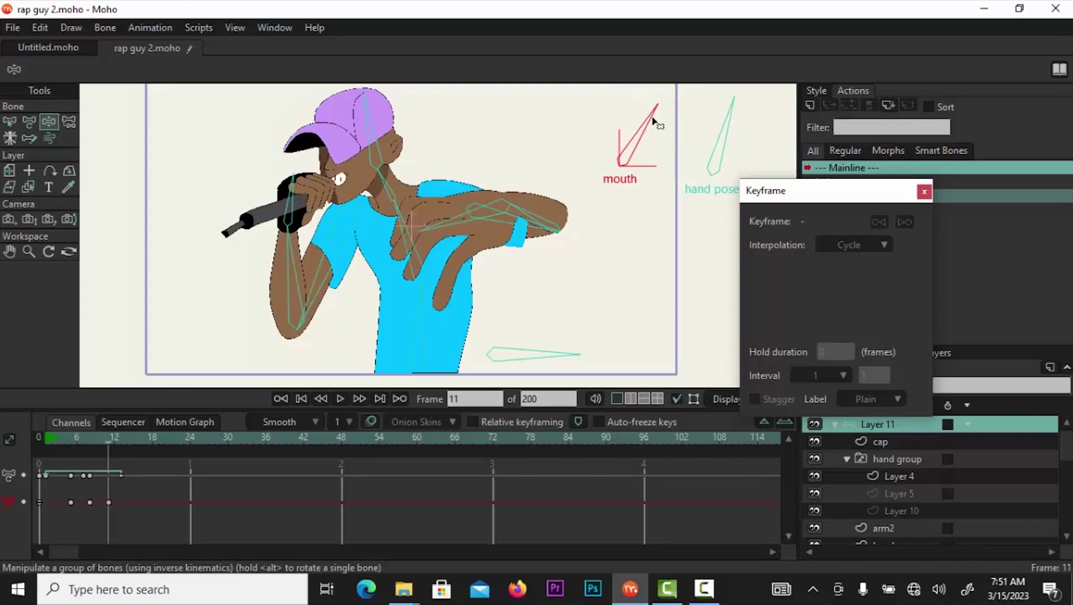
{"action": "left_click", "coordinate": [124, 441]}
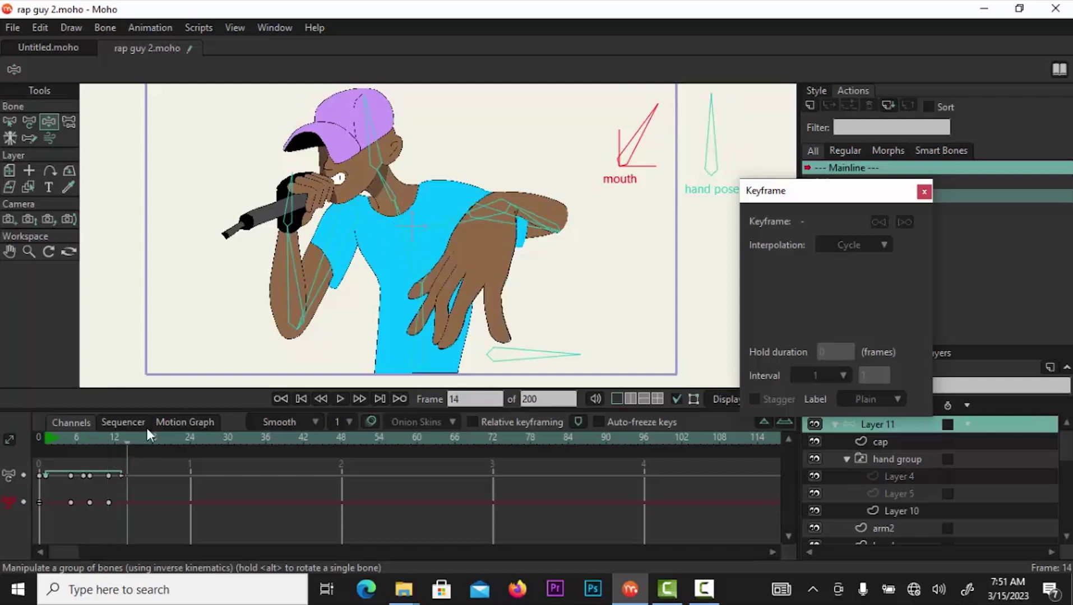
{"action": "mouse_move", "coordinate": [648, 128]}
{"action": "left_mouse_down"}
{"action": "mouse_move", "coordinate": [664, 143]}
{"action": "mouse_move", "coordinate": [640, 131]}
{"action": "left_mouse_up"}
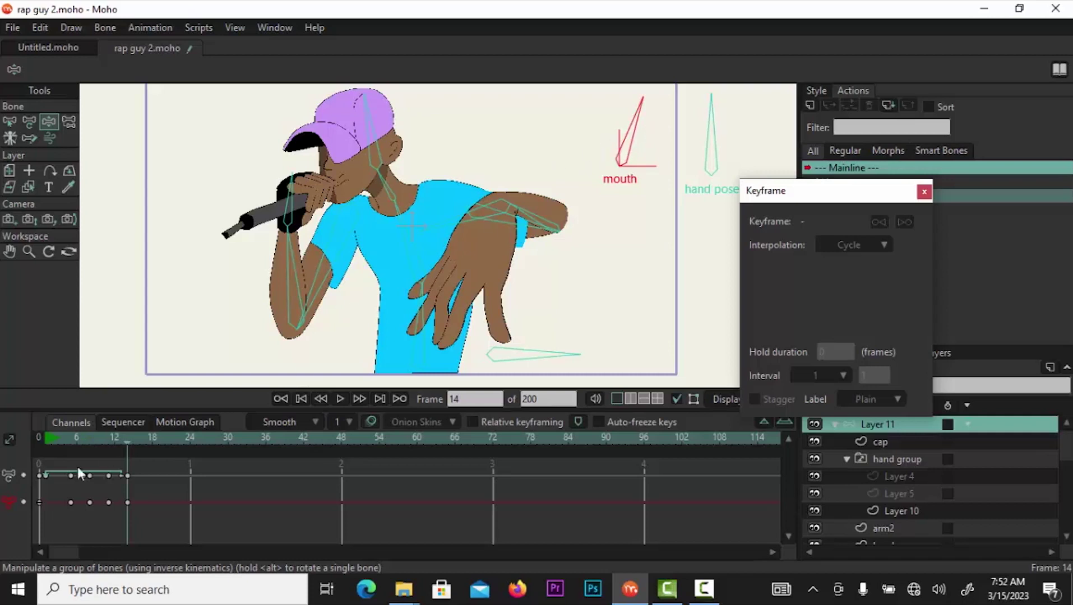
{"action": "left_click", "coordinate": [61, 438]}
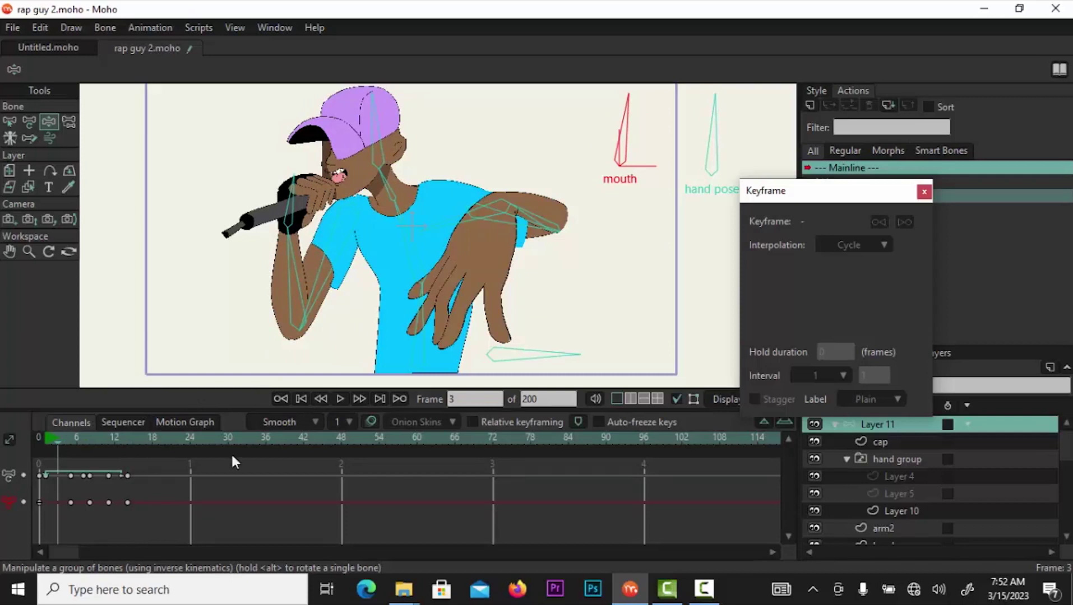
Make the mouth dial bone's frame 14 key cycle back to frame 1, and preview the full rapping loop.
{"action": "left_click", "coordinate": [128, 502]}
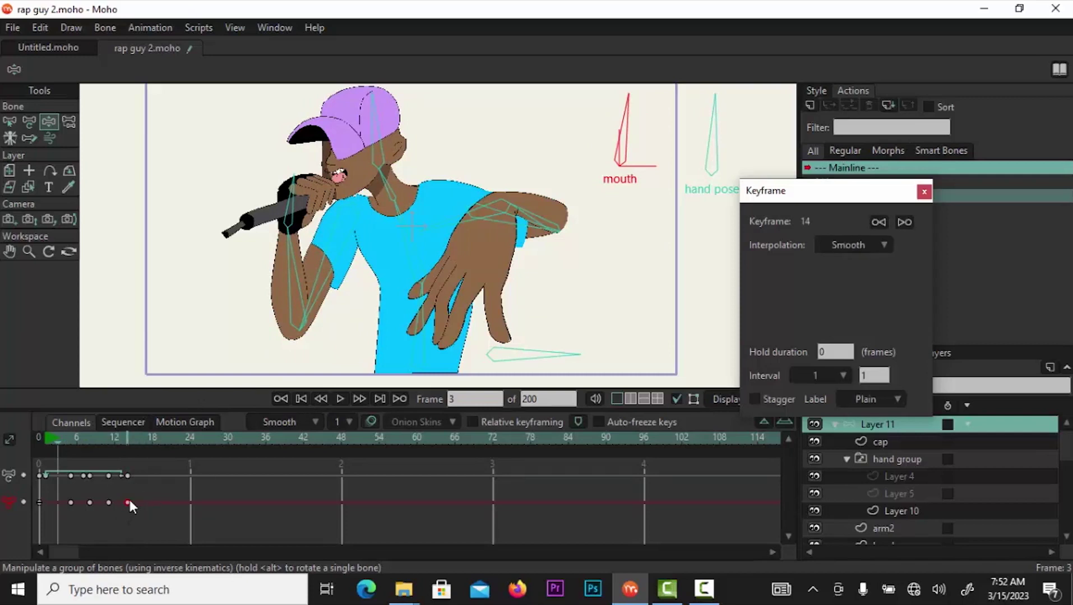
{"action": "right_click", "coordinate": [128, 503]}
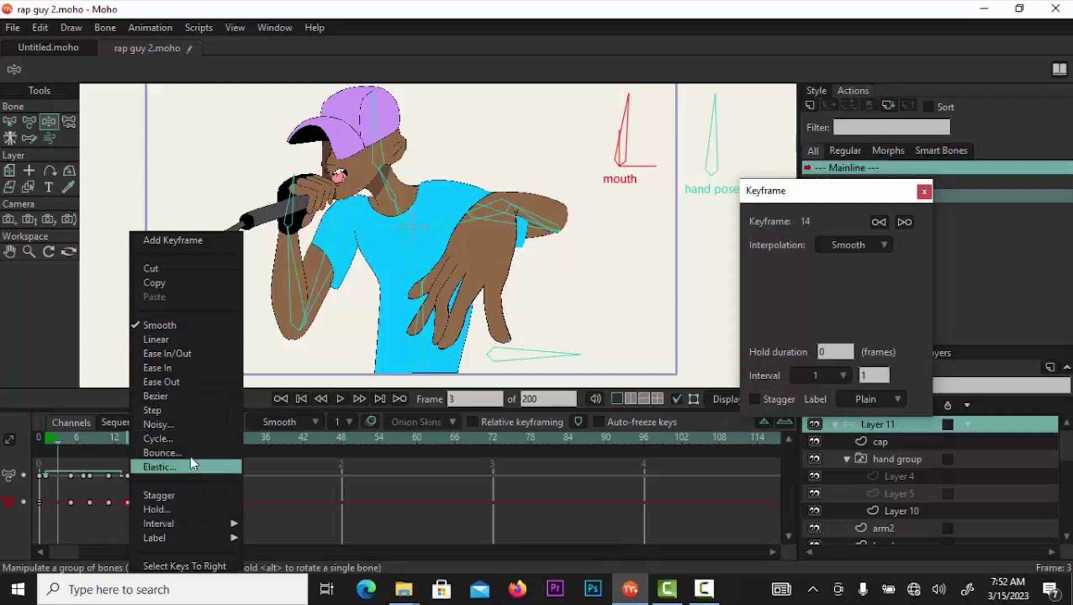
{"action": "left_click", "coordinate": [183, 437]}
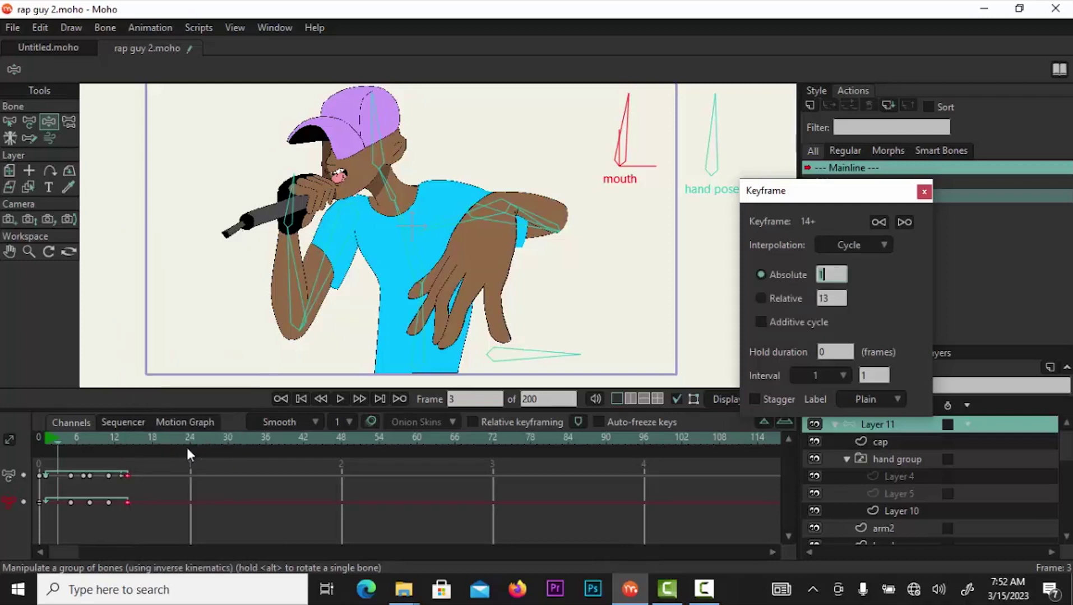
{"action": "left_click", "coordinate": [339, 399]}
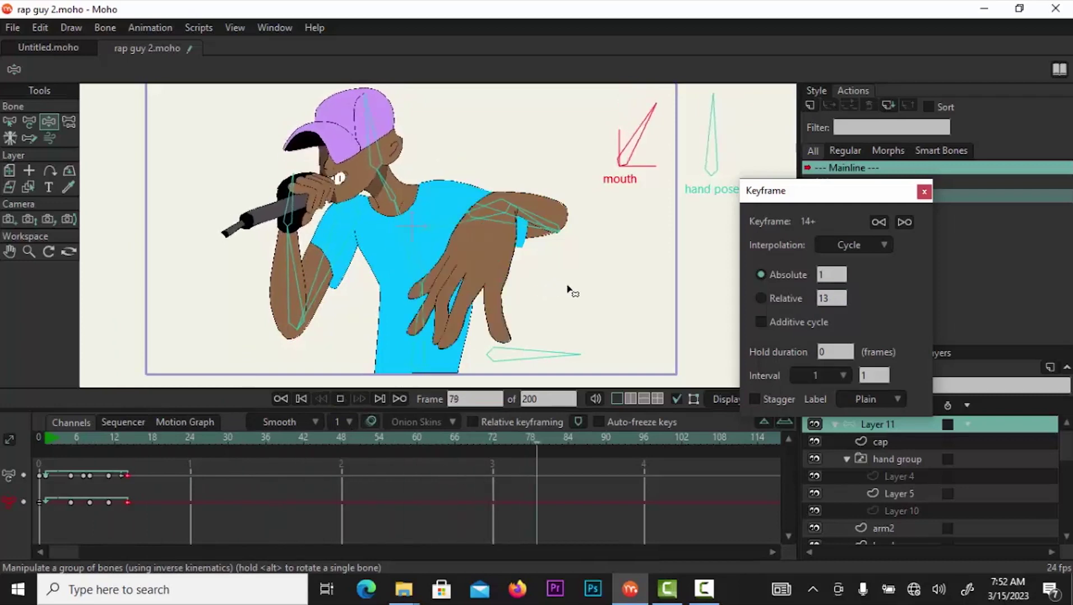
{"action": "scroll", "coordinate": [572, 280], "scroll_direction": "down", "scroll_amount": 1}
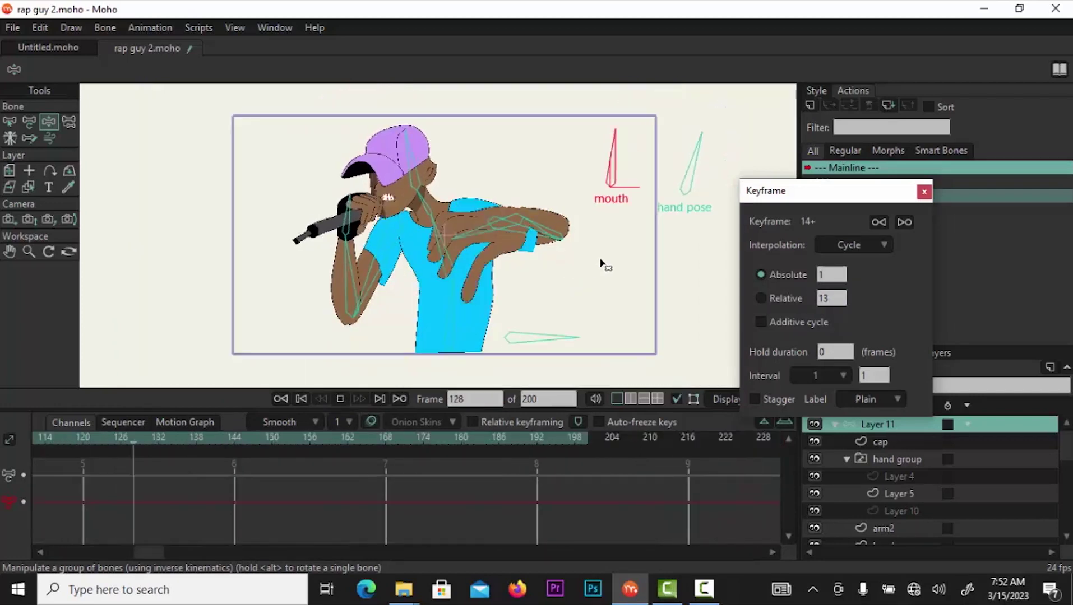
{"action": "left_click_drag", "start_coordinate": [582, 273], "coordinate": [515, 280]}
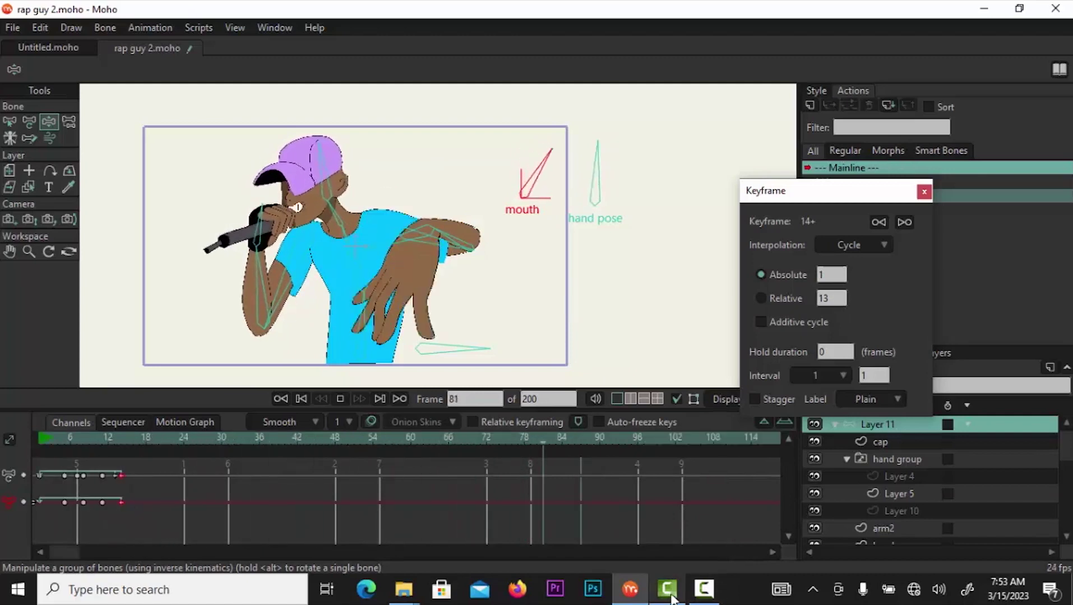
{"action": "left_click", "coordinate": [704, 587]}
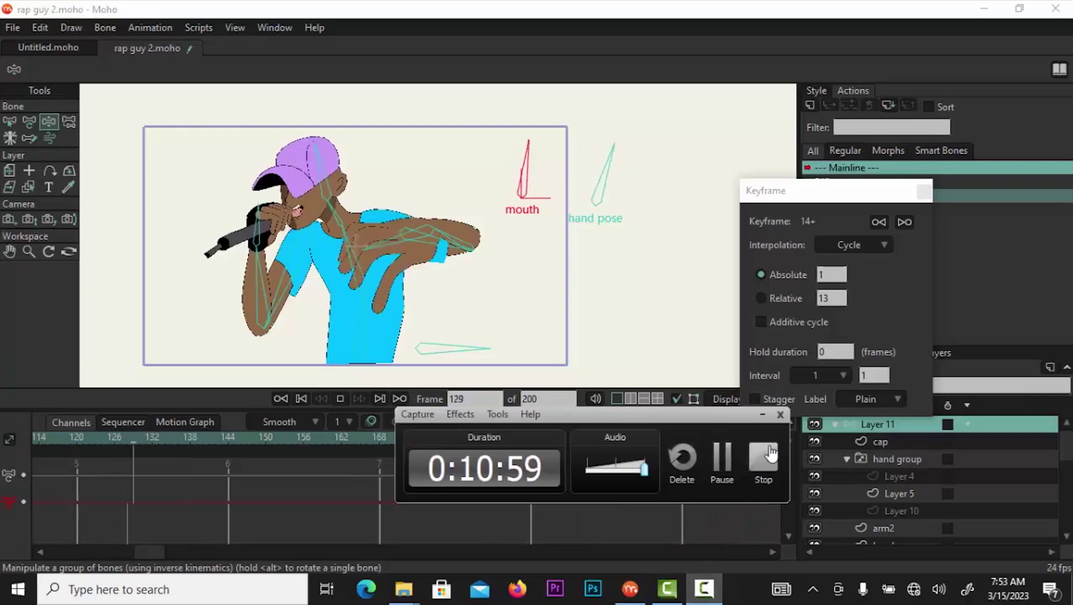